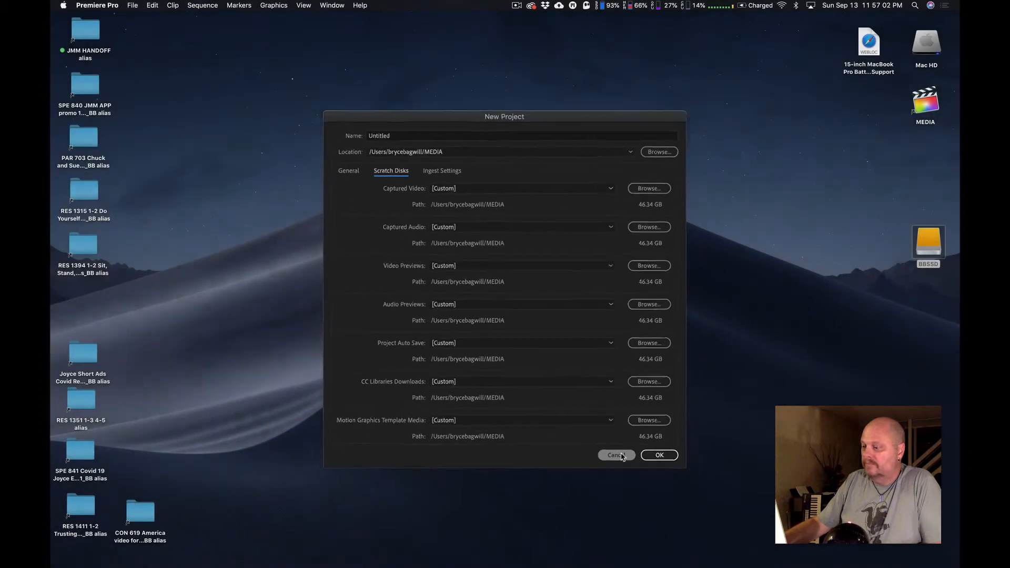
Dismiss the new project setup without creating one and open the existing NLE Examples project
left_click(606, 436)
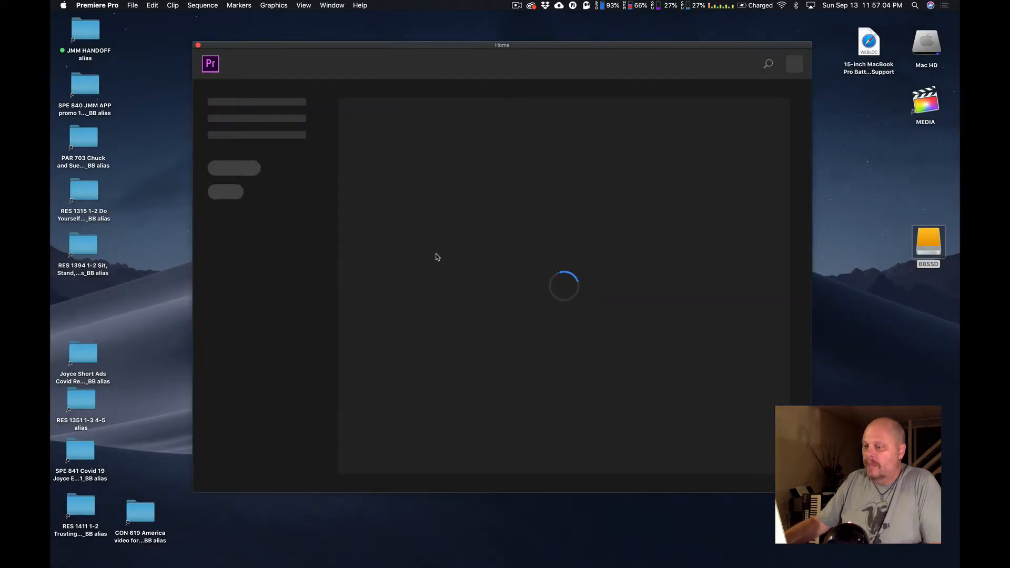
left_click(410, 342)
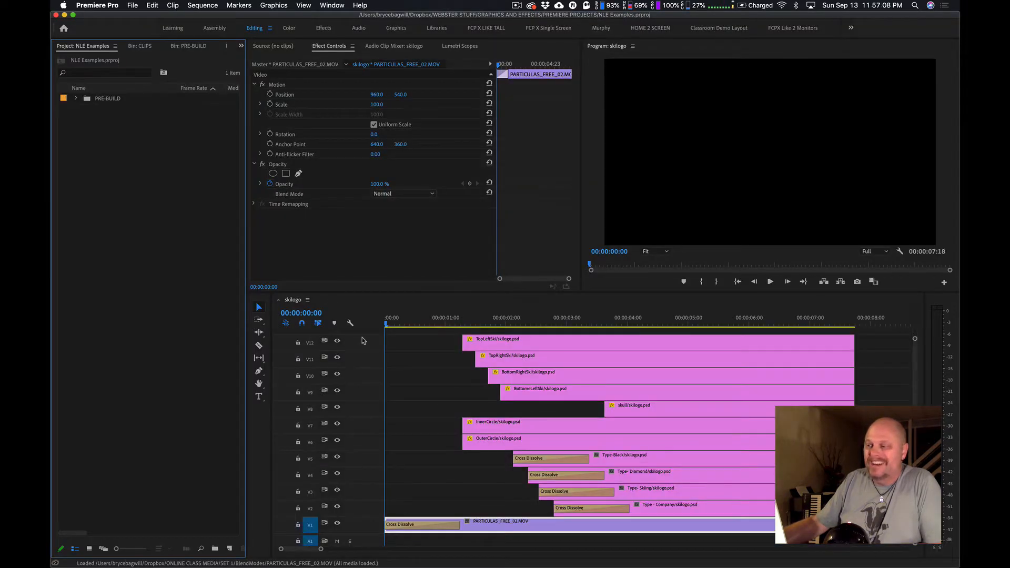
Preview the finished skilogo animation by scrubbing the sequence and playing it in the enlarged Program monitor, then return the playhead to the start
left_click_drag(413, 324, 353, 319)
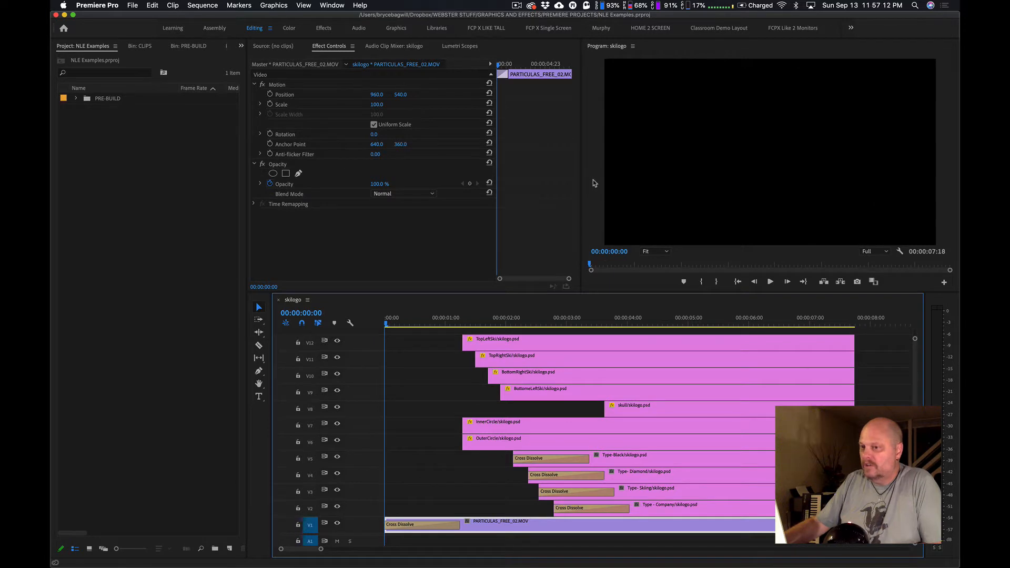
left_click(585, 323)
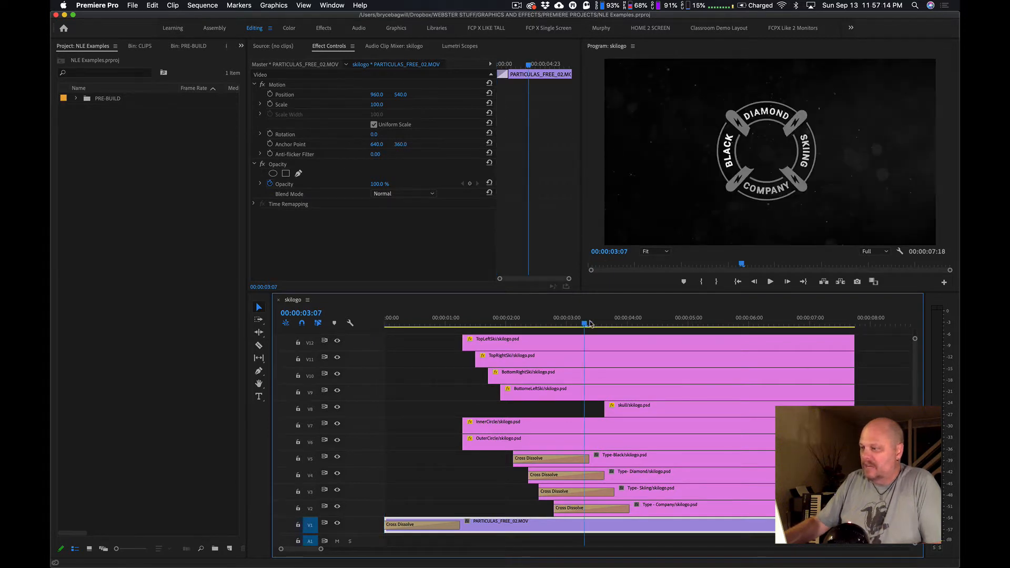
left_click_drag(590, 324, 371, 324)
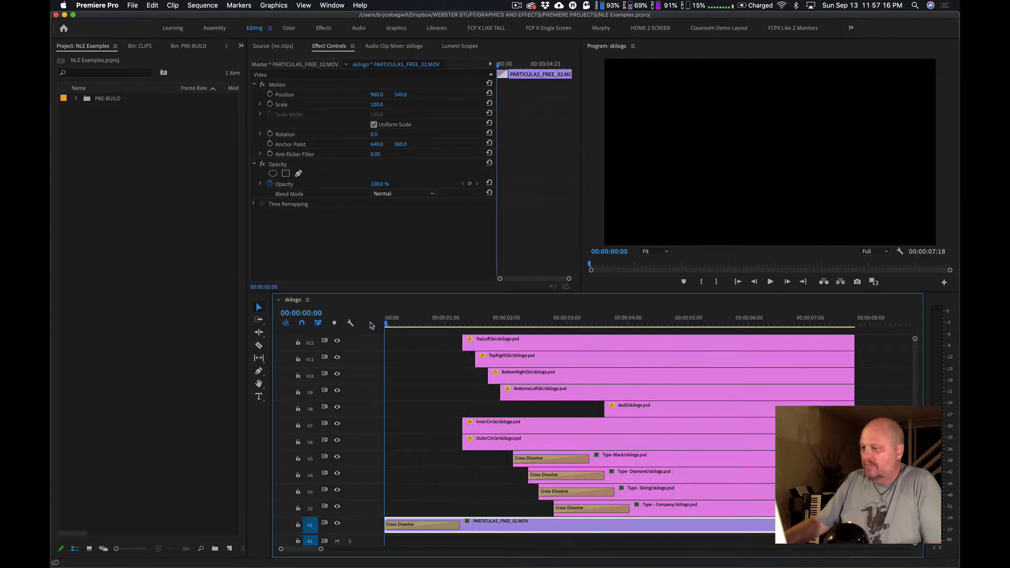
left_click(589, 165)
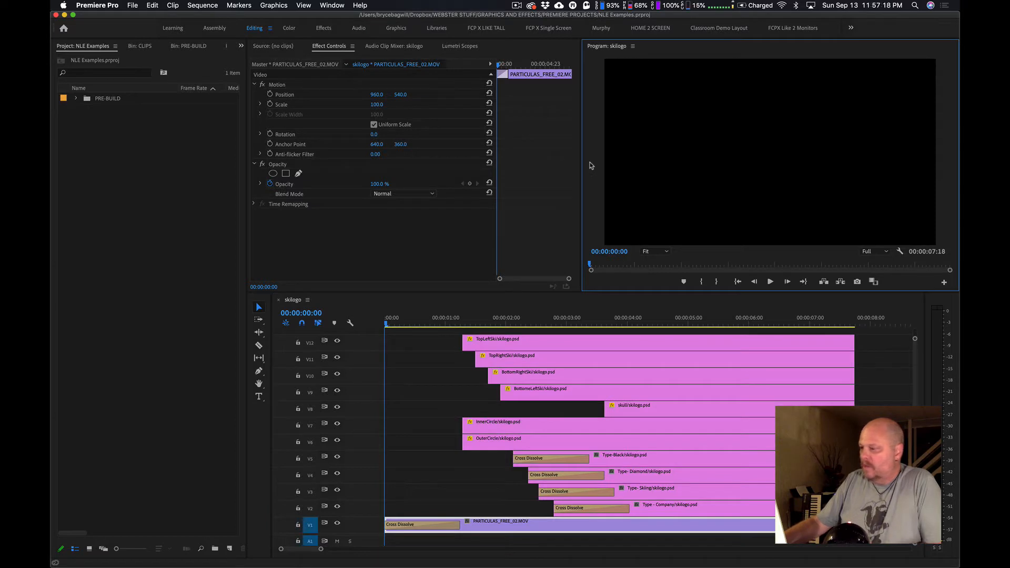
key("grave")
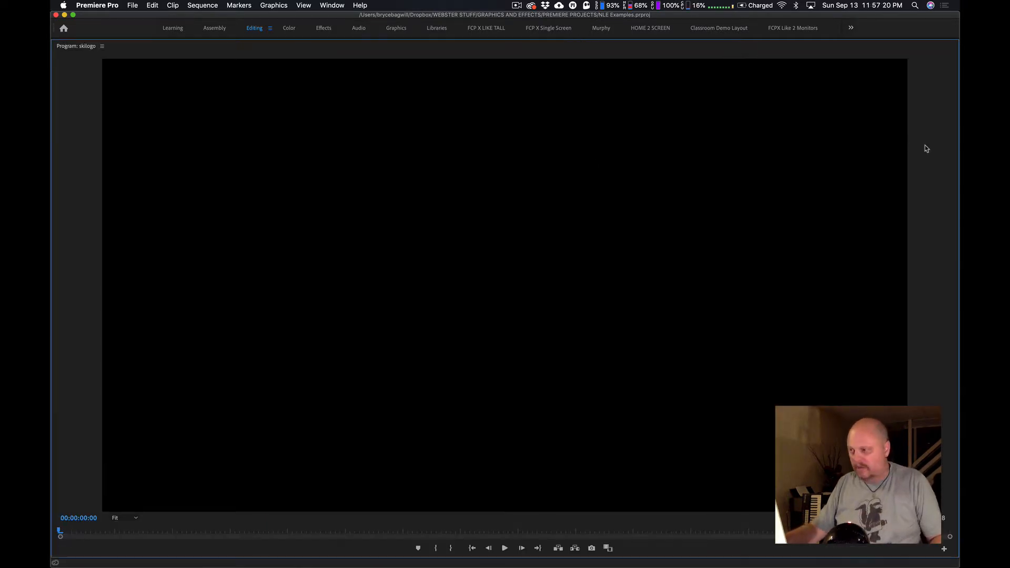
key("space")
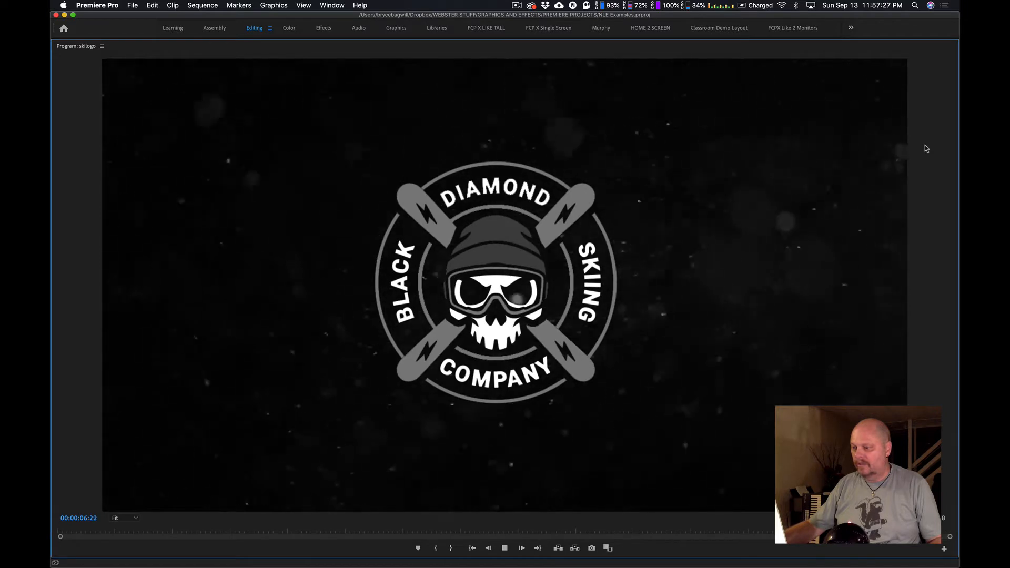
left_click(77, 531)
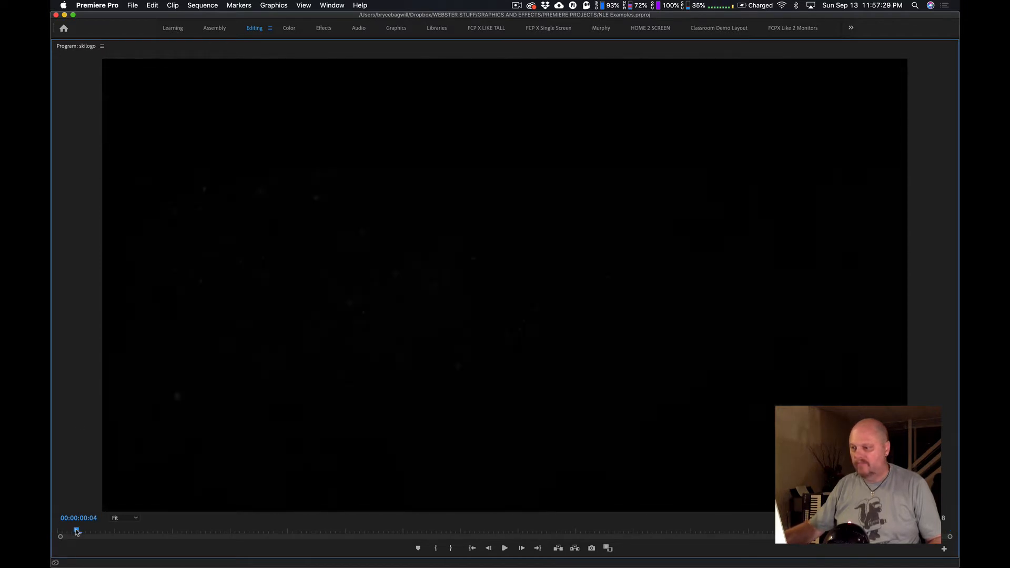
key("space")
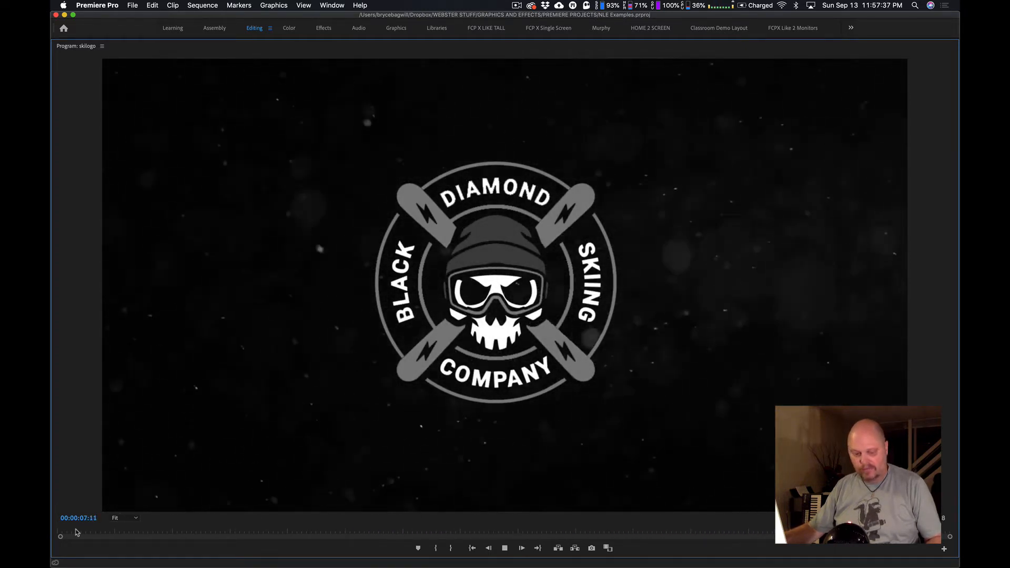
key("grave")
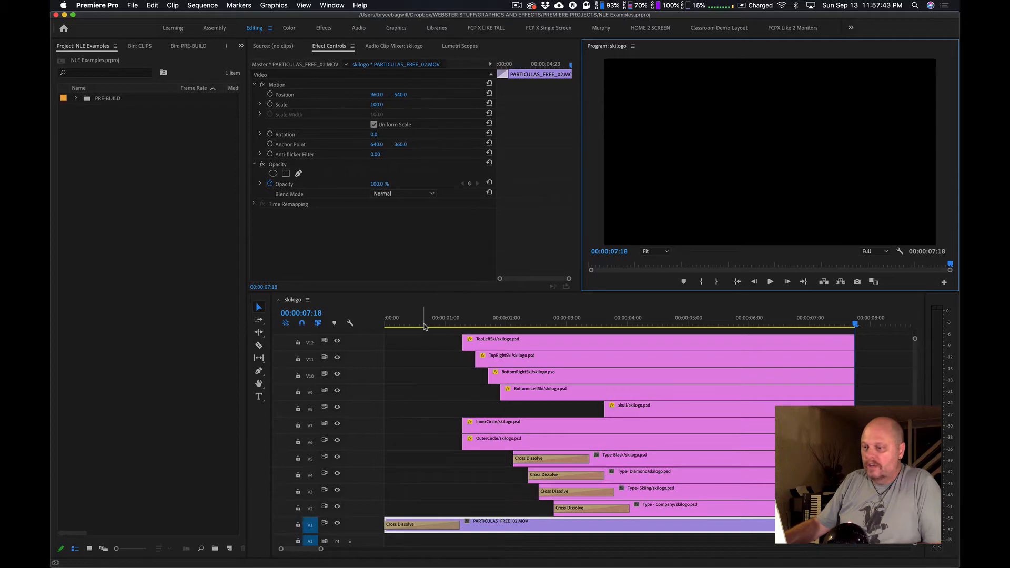
left_click_drag(425, 326, 502, 324)
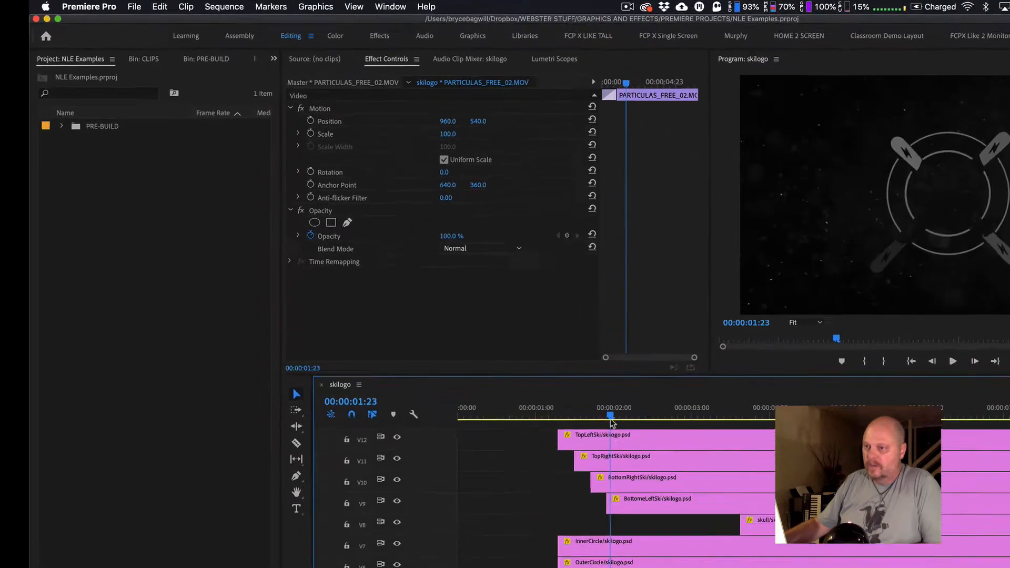
key("Home")
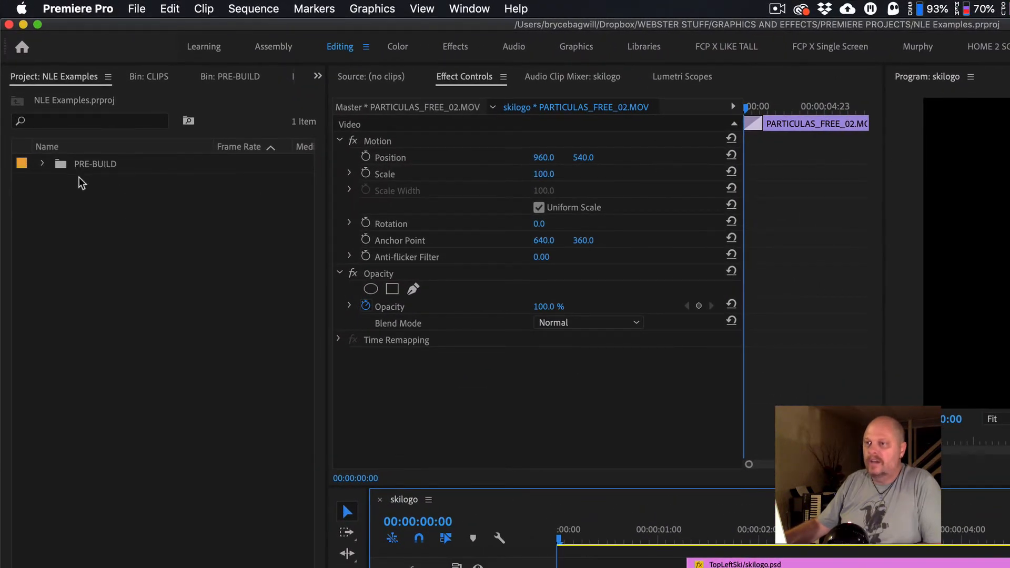
Create a new bin named CLIPS at the root of the NLE Examples project
left_click(130, 257)
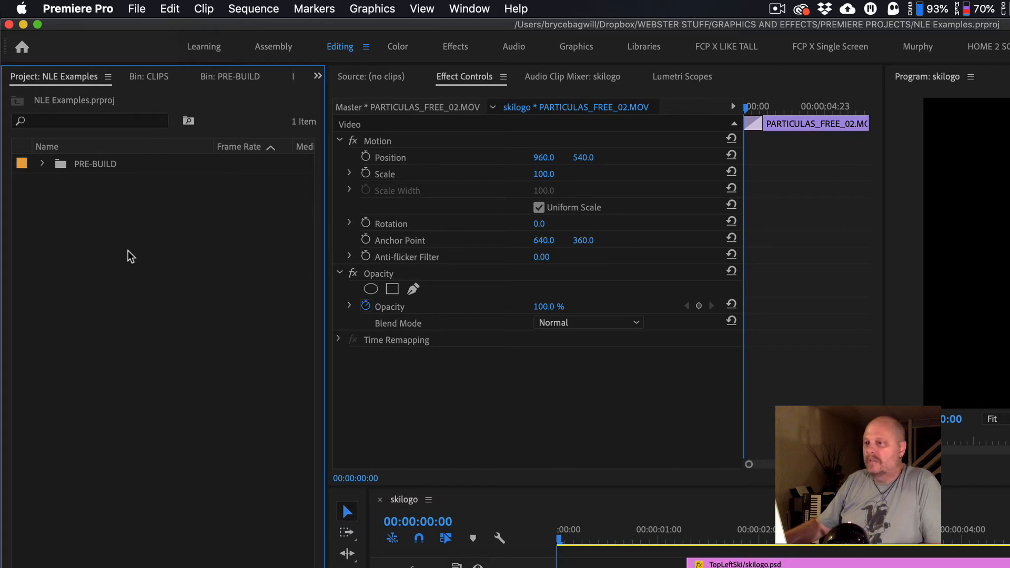
right_click(129, 256)
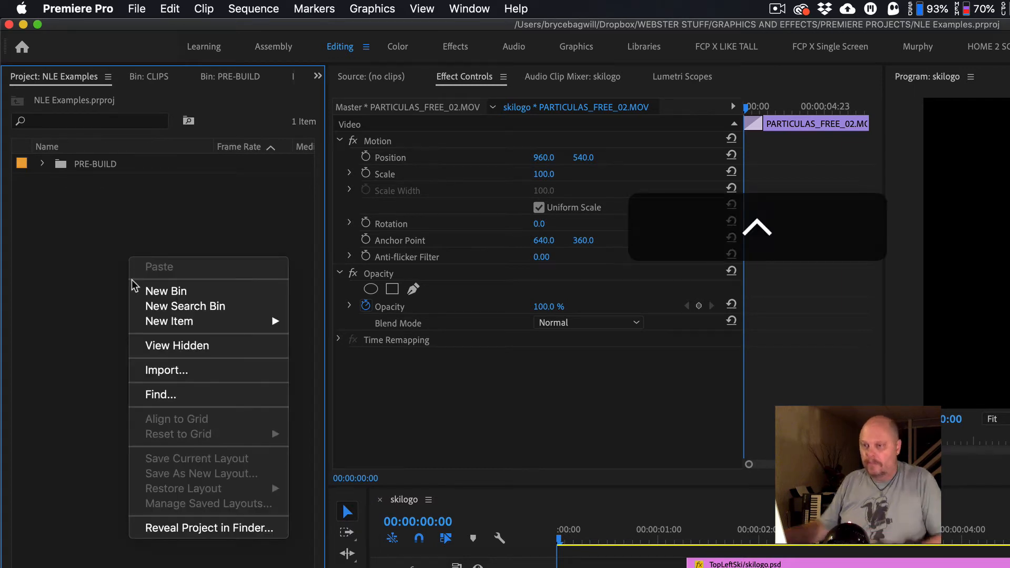
left_click(175, 291)
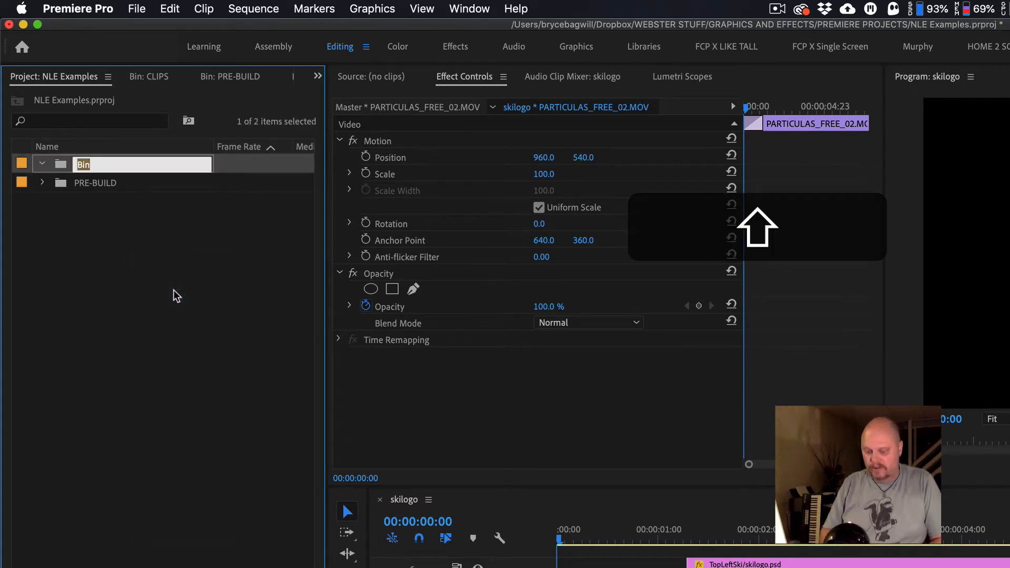
type("CLIPS")
key("Return")
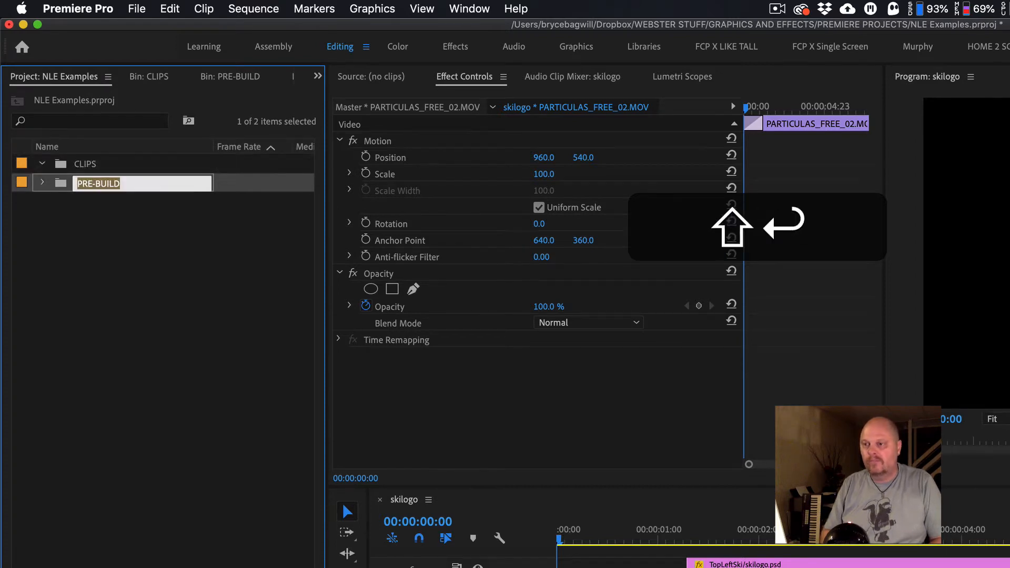
Create another bin named SEQs and keep it at the project root, outside the CLIPS bin
left_click(117, 345, "ctrl")
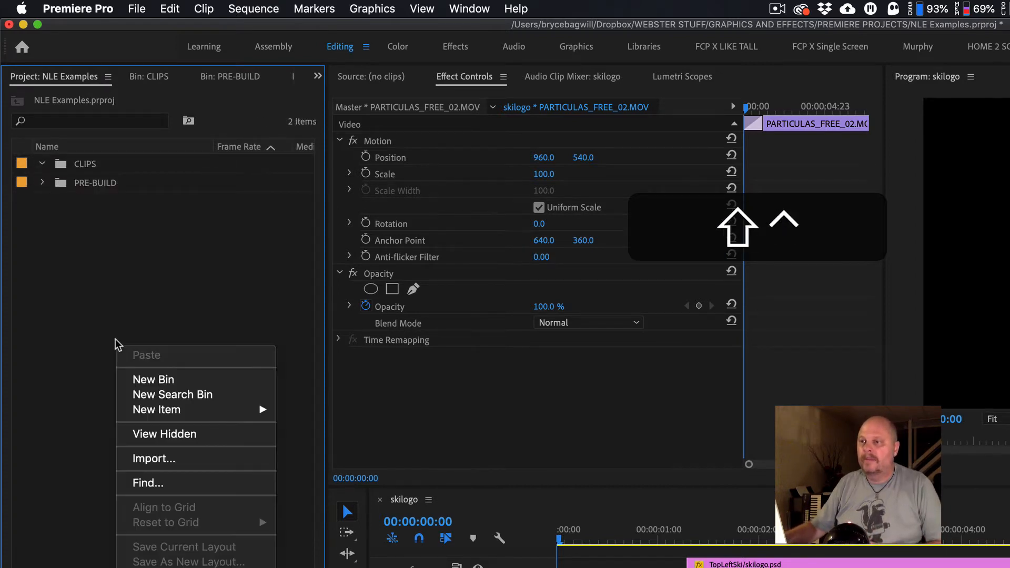
left_click(156, 382)
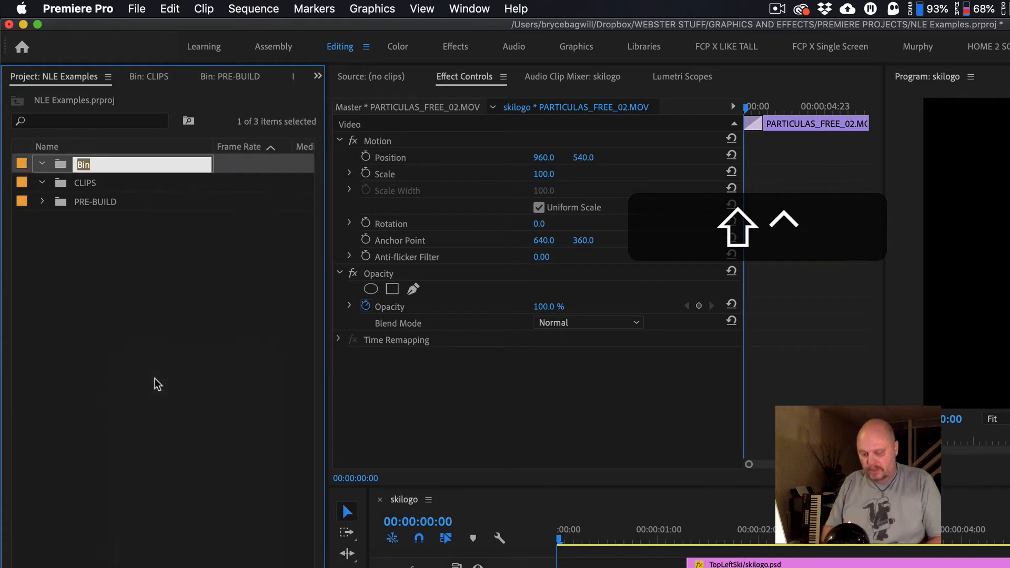
type("SEQ")
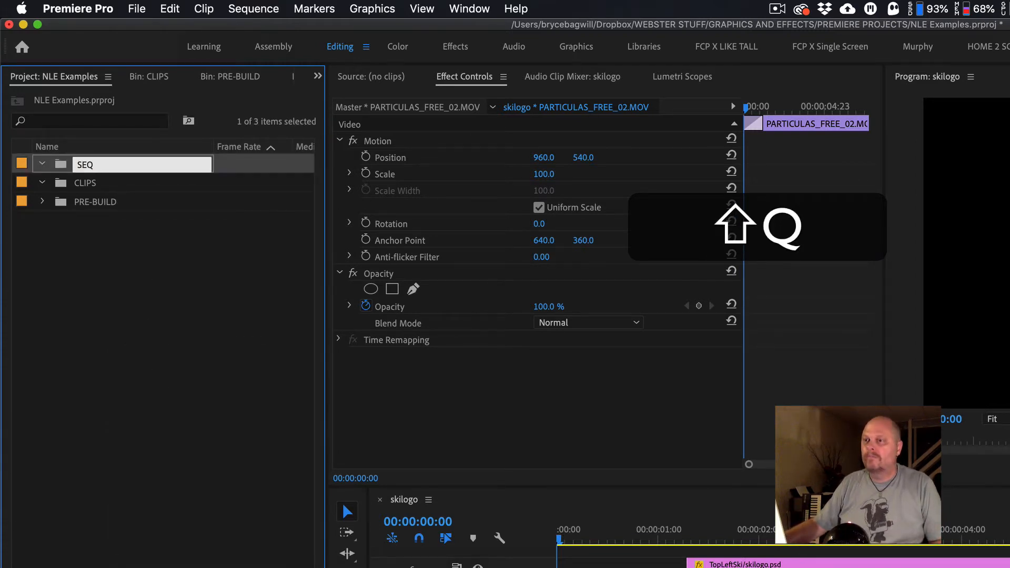
type("s")
key("Return")
left_click_drag(76, 188, 88, 196)
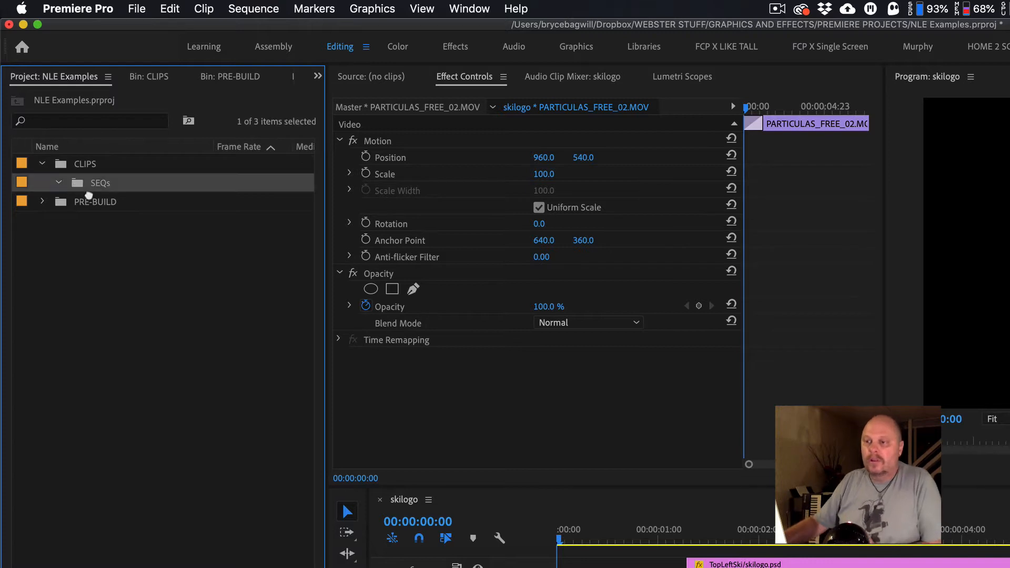
left_click_drag(68, 265, 61, 277)
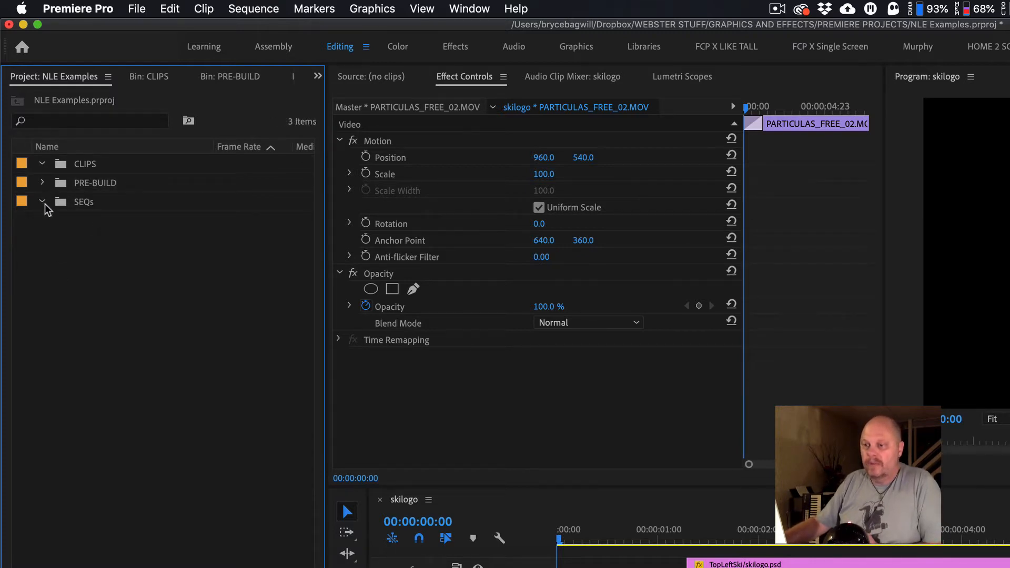
Open the CLIPS bin and choose skilogo.psd from the LogoAnimation folder in SET 1 for import
left_click(60, 167)
double_click(60, 166)
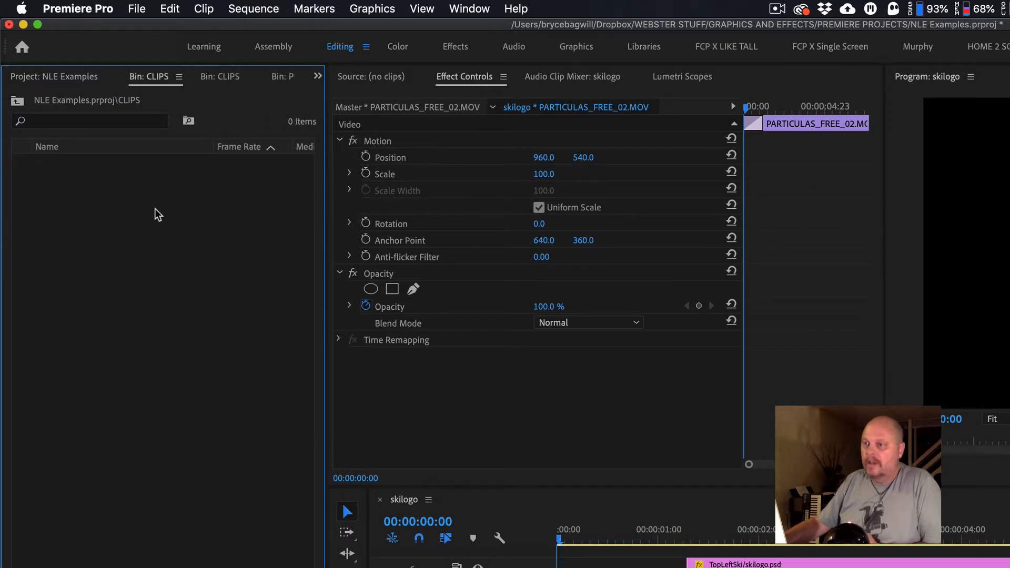
left_click(138, 8)
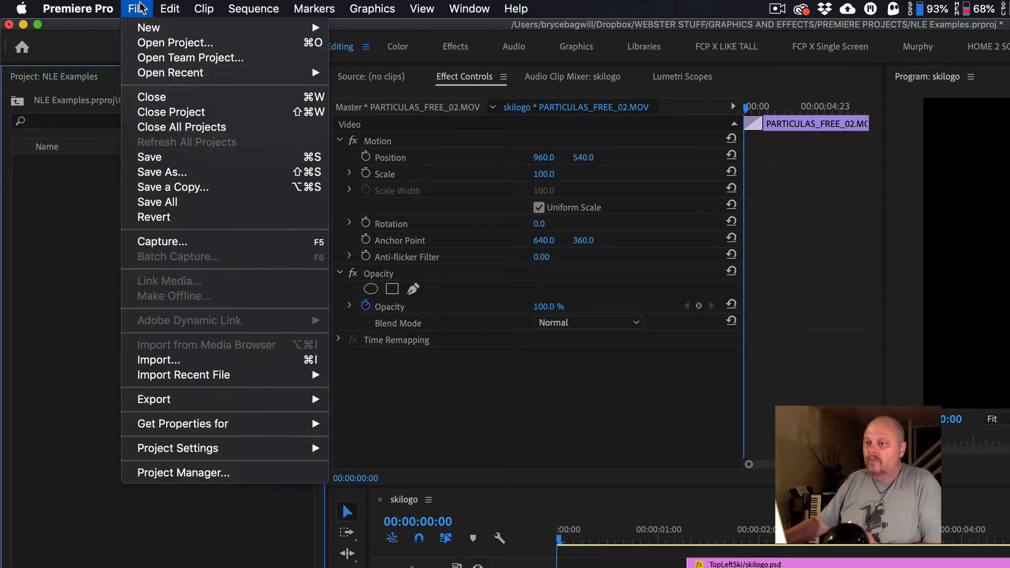
left_click(179, 360)
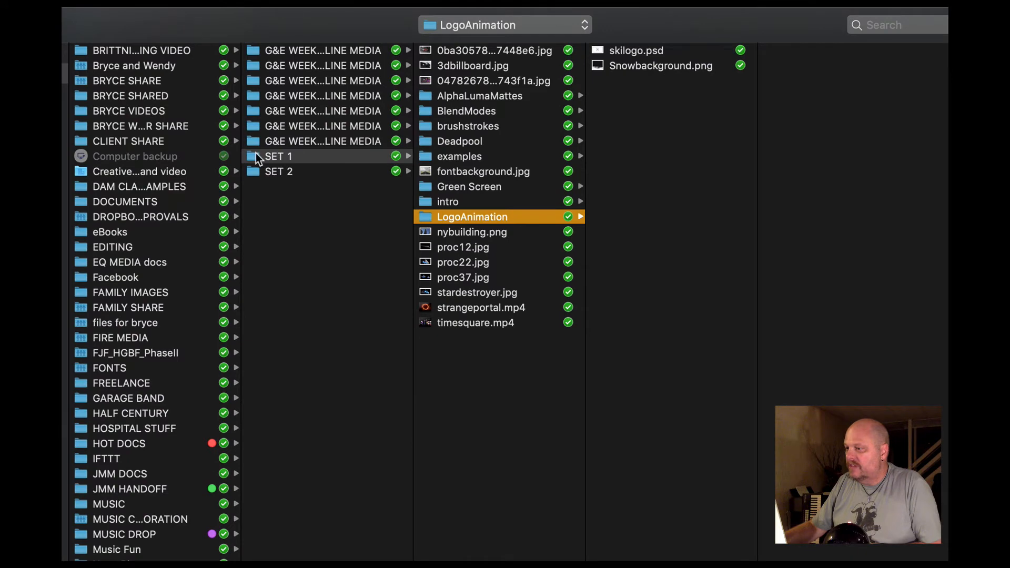
left_click(254, 155)
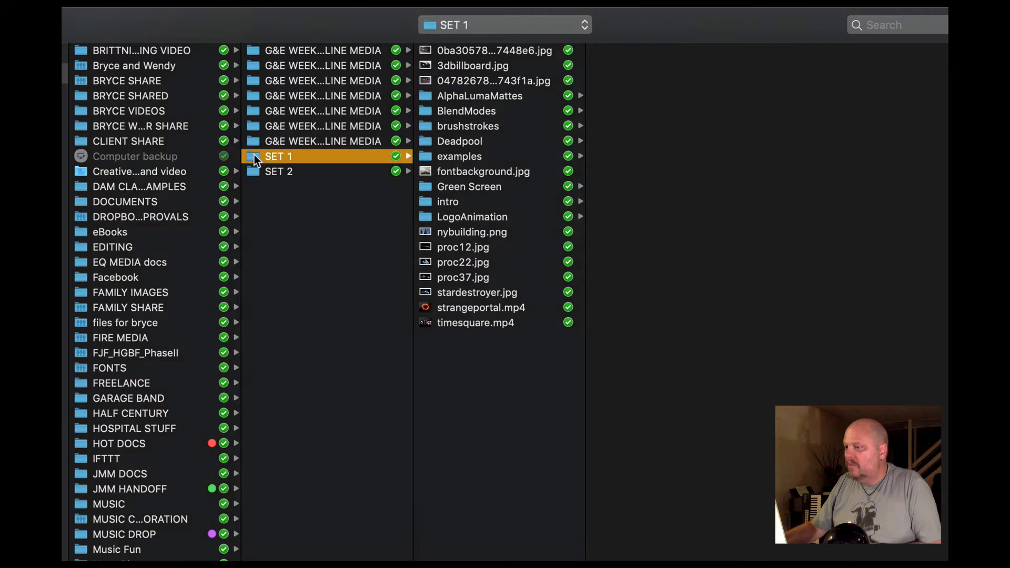
left_click(483, 216)
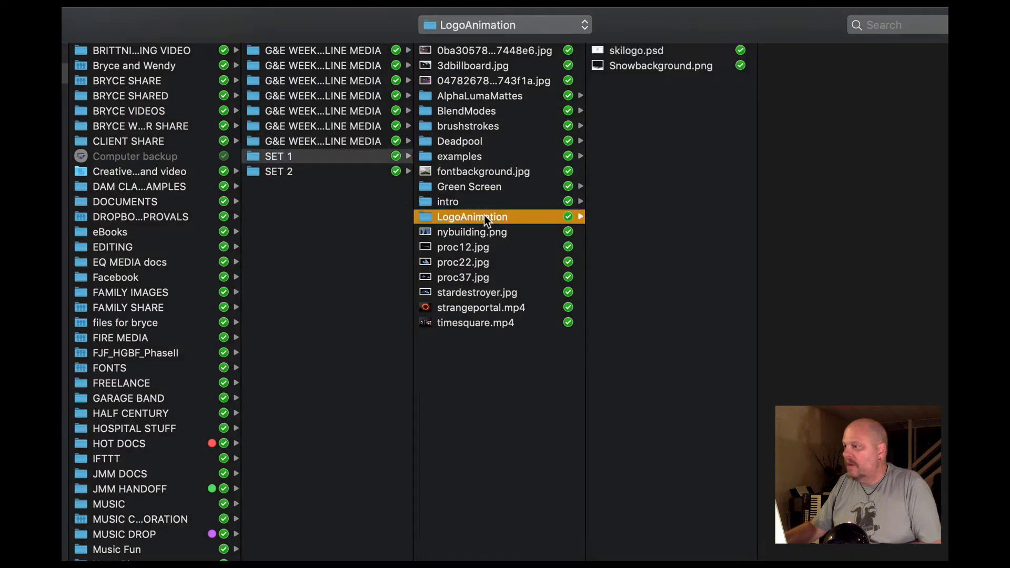
left_click(650, 52)
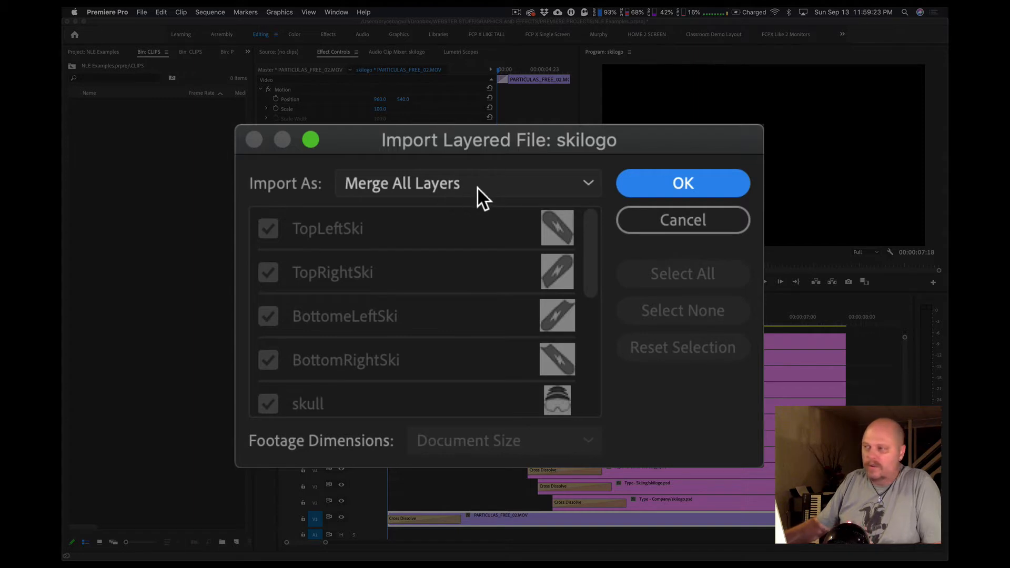
Import the layered skilogo file as a Sequence with all layers included and footage dimensions at Document Size
left_click(588, 187)
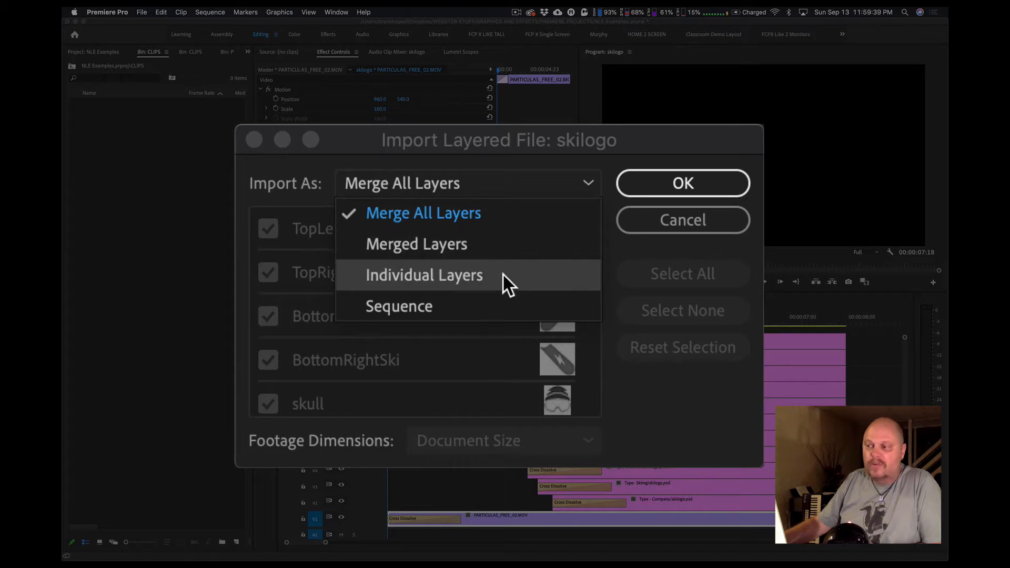
left_click(485, 308)
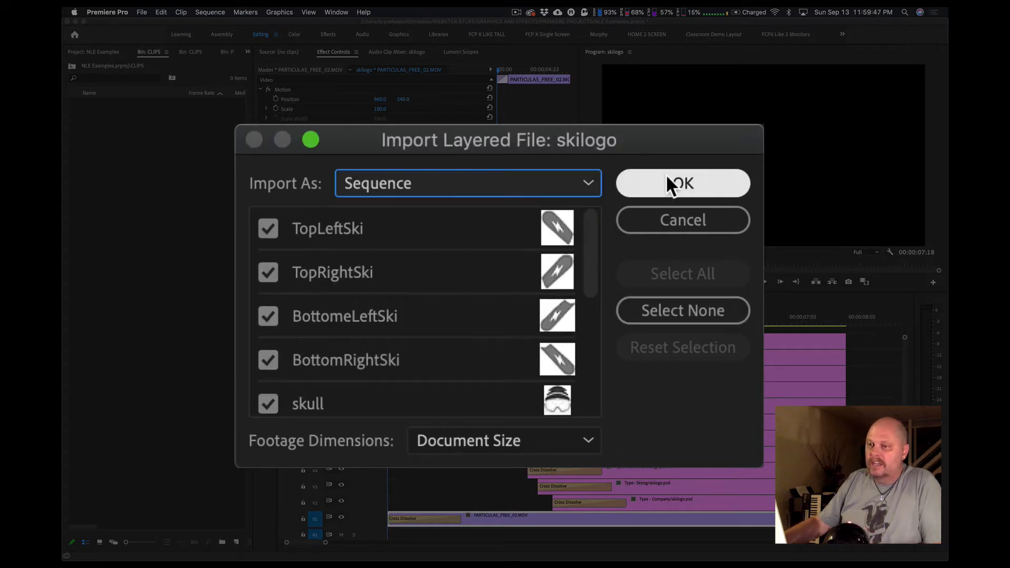
left_click(678, 187)
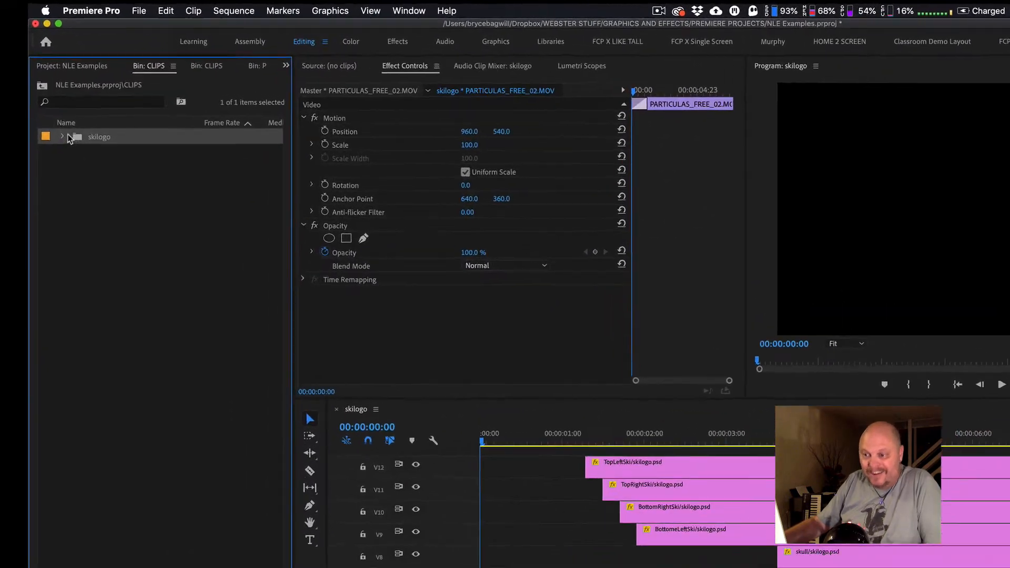
Expand the imported skilogo bin inside CLIPS and move its skilogo sequence into the SEQs bin
left_click(64, 136)
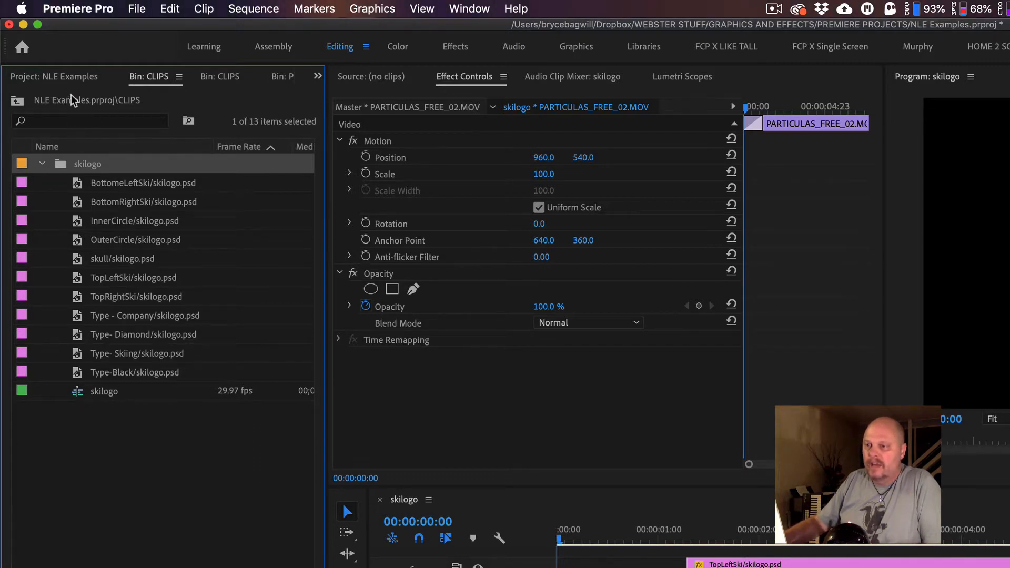
left_click(77, 79)
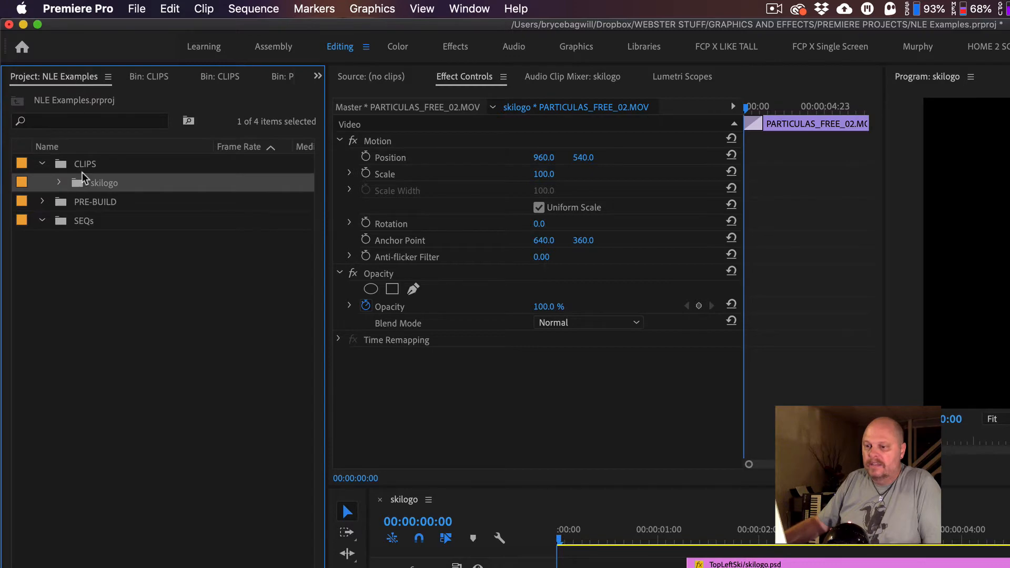
left_click(59, 183)
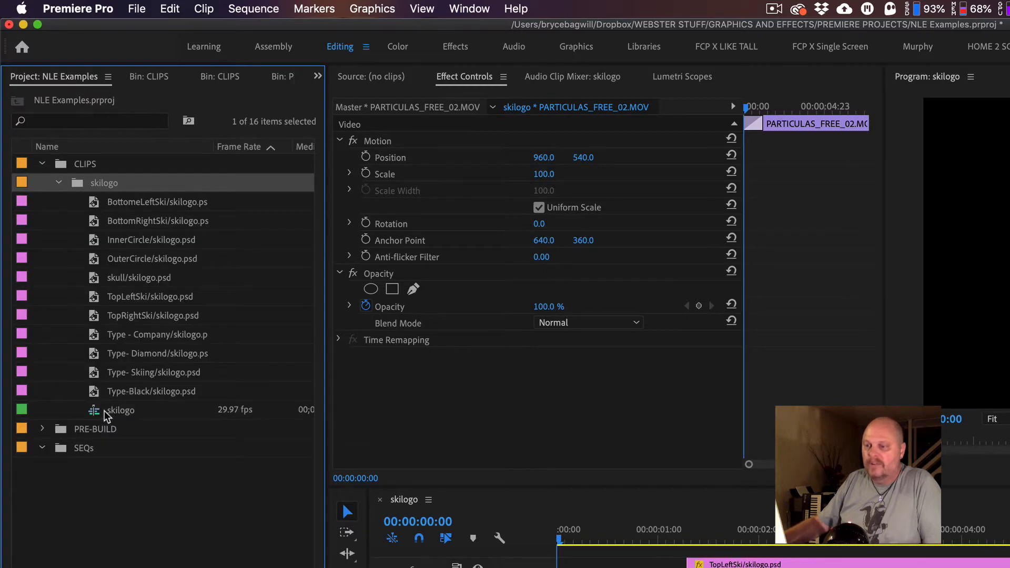
left_click_drag(93, 410, 84, 454)
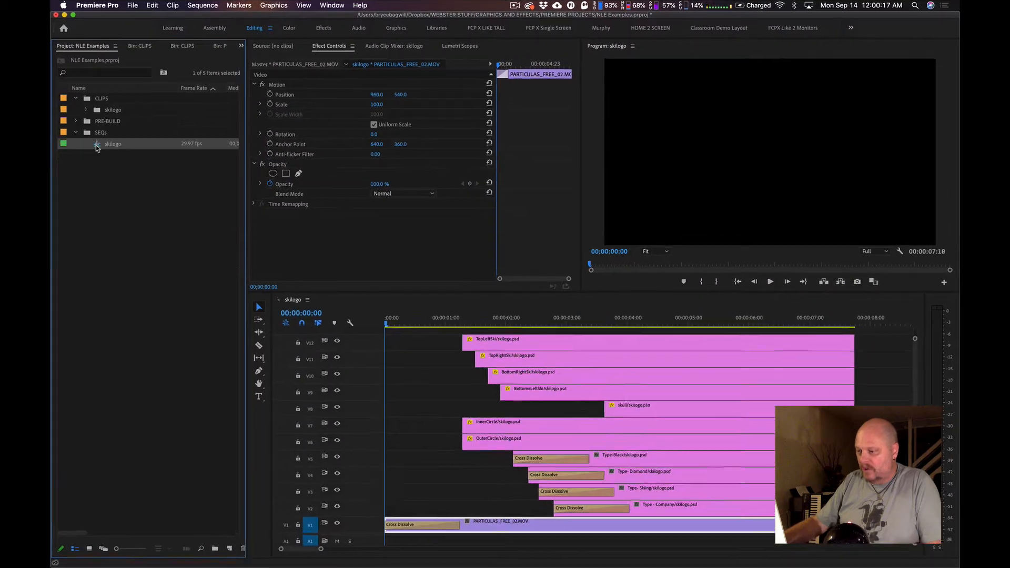
Open the skilogo sequence from the SEQs bin, fit it to the timeline and enlarge the video tracks so all layers show
double_click(78, 240)
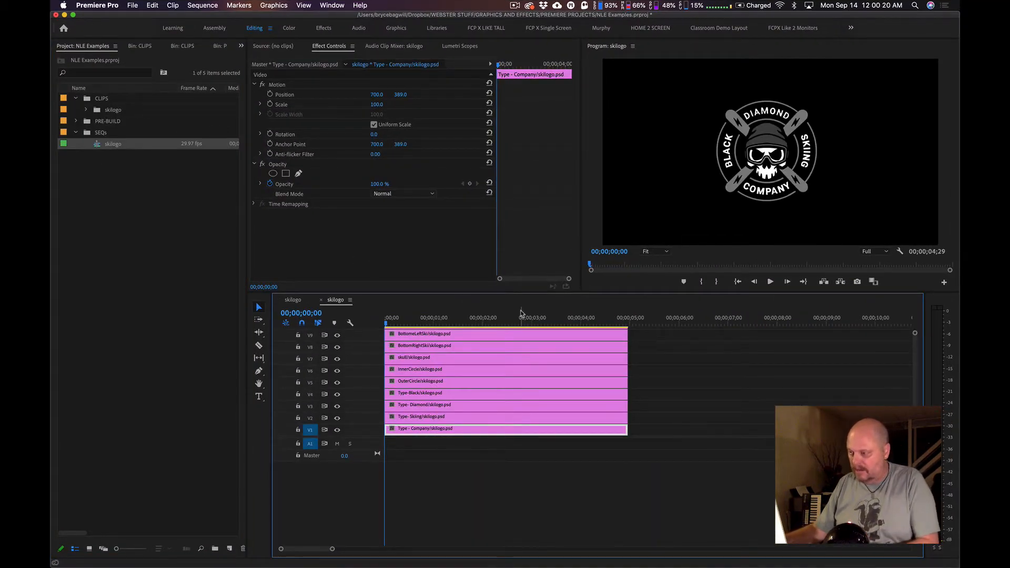
key("backslash")
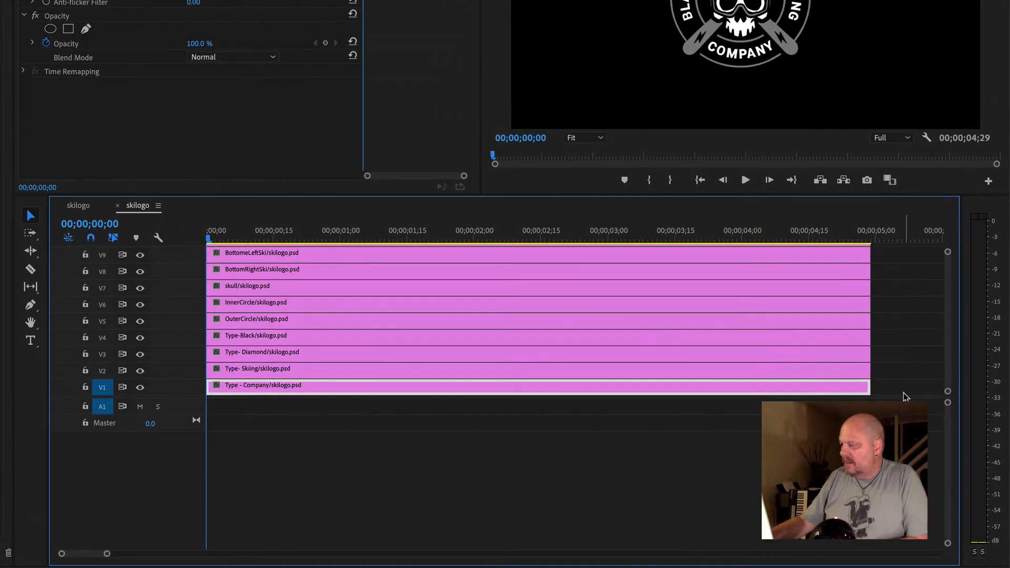
left_click_drag(946, 398, 938, 528)
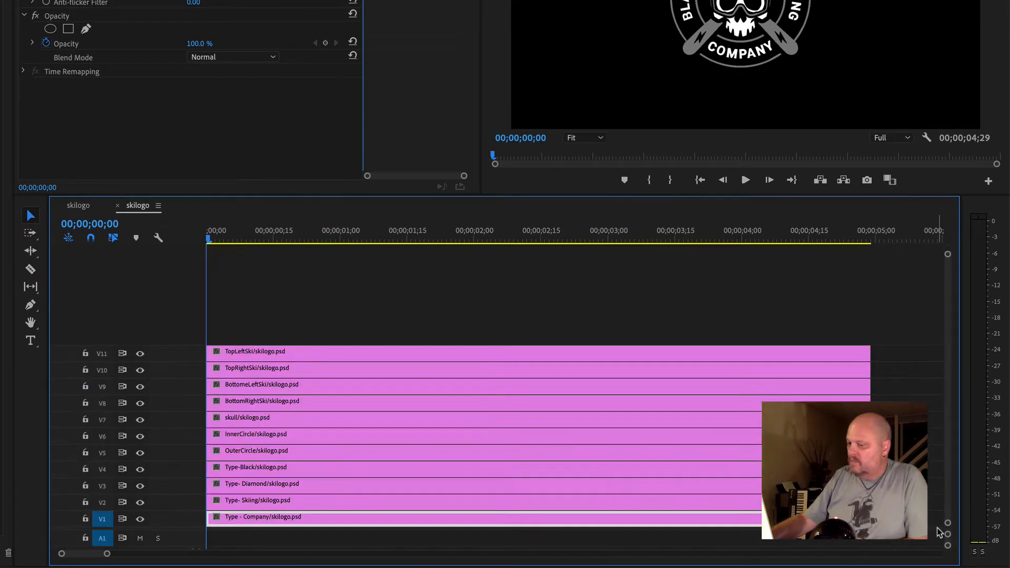
key("super+equal")
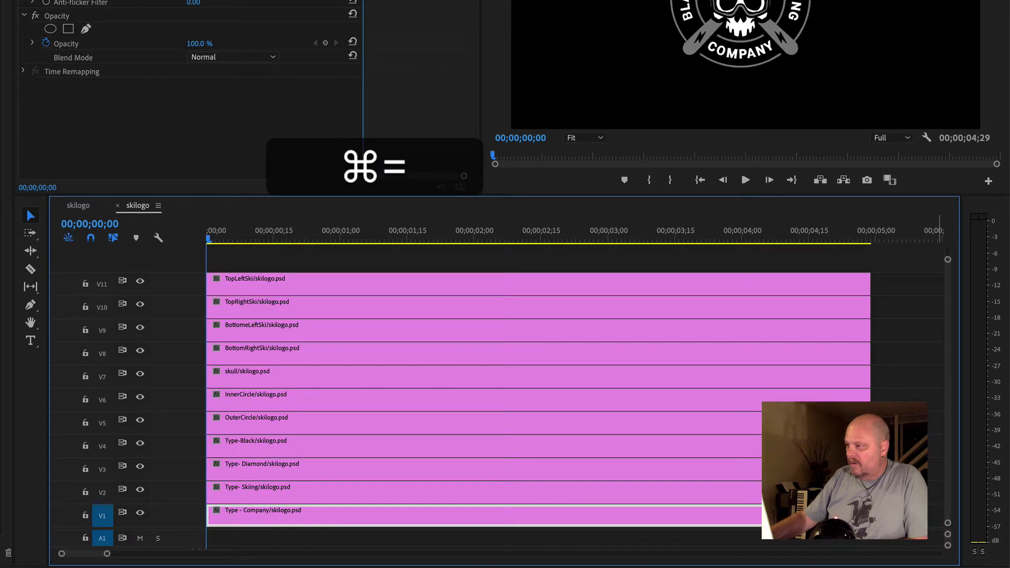
Turn off the track output of the four ski layers on V11 through V8, toggling V9 to identify its ski
left_click(140, 282)
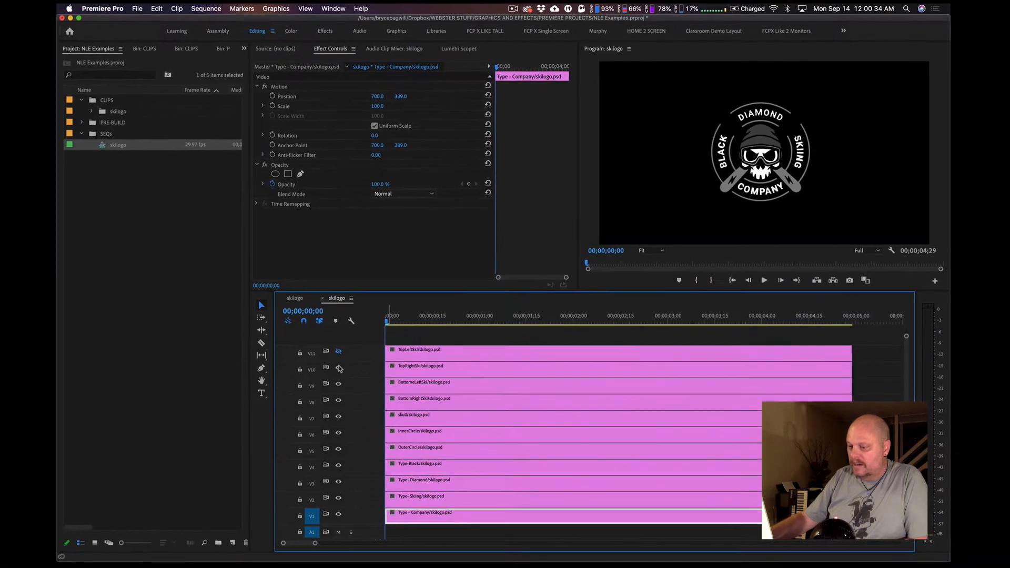
left_click(339, 368)
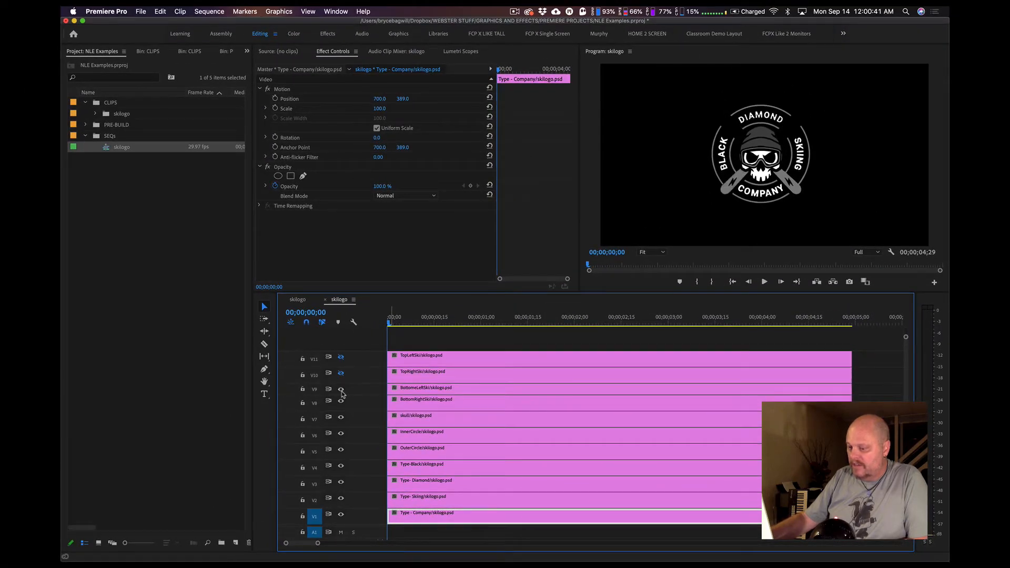
left_click(342, 390)
left_click(341, 390)
left_click(341, 390)
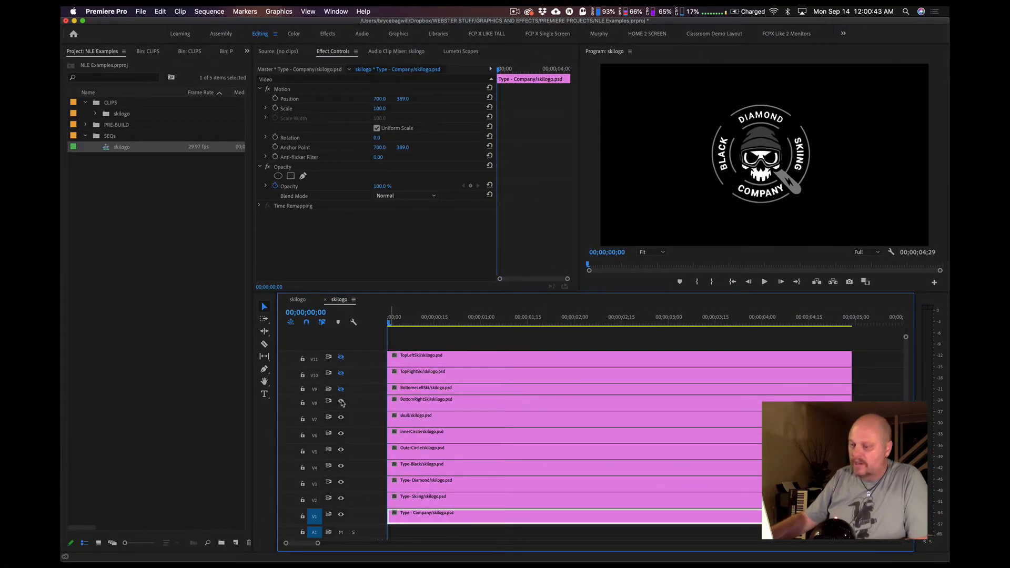
left_click(341, 402)
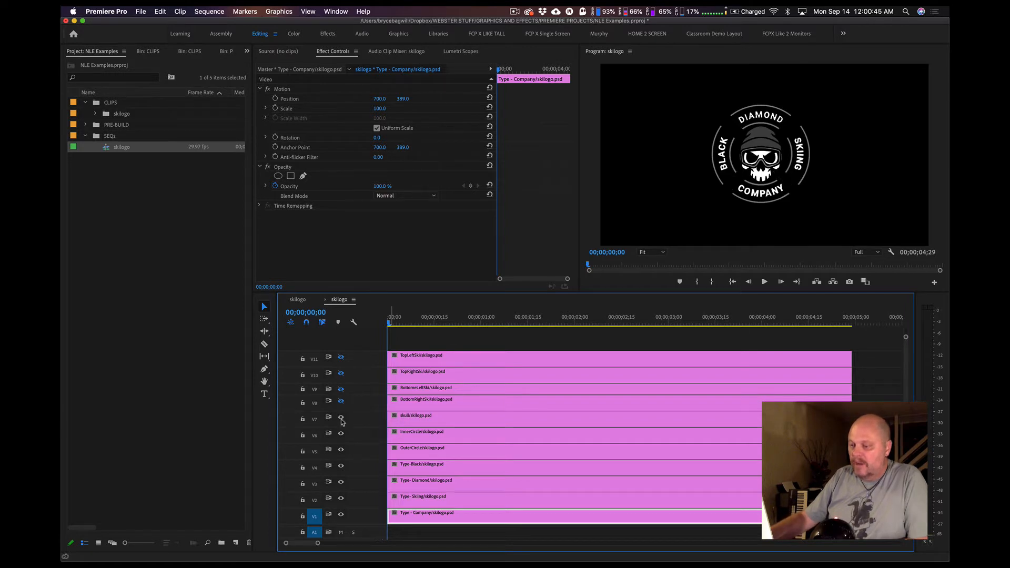
Toggle the skull, InnerCircle and OuterCircle tracks on V7 to V5 to identify each layer, leaving their output off
left_click(341, 418)
left_click(341, 418)
left_click(341, 418)
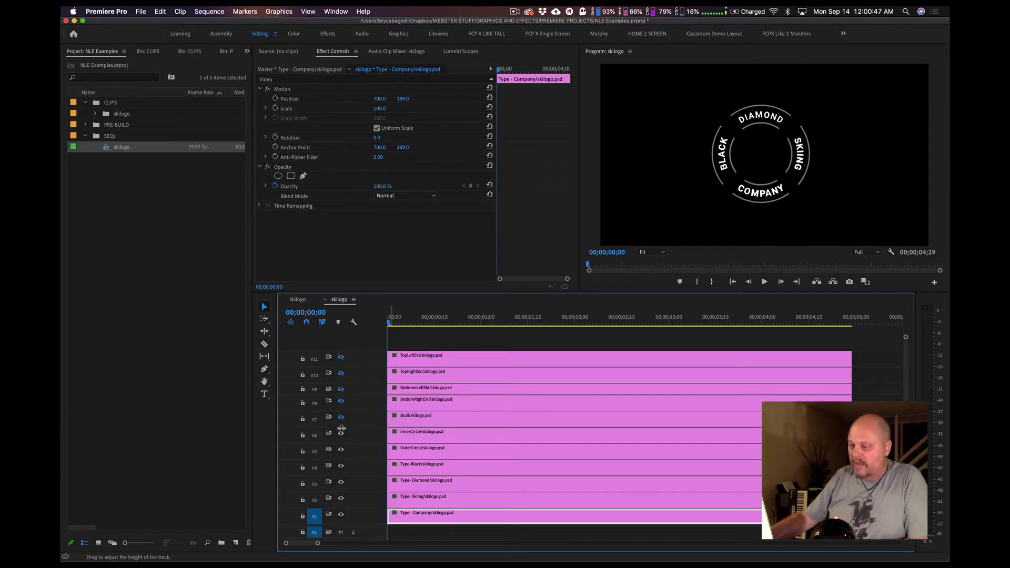
left_click(341, 434)
left_click(340, 433)
left_click(341, 433)
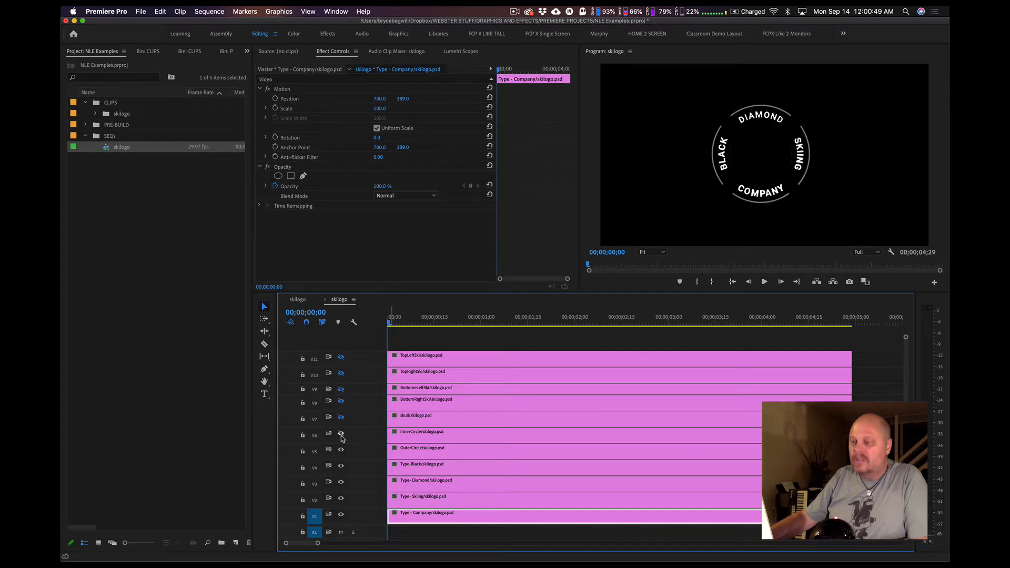
left_click(341, 450)
left_click(341, 449)
left_click(341, 449)
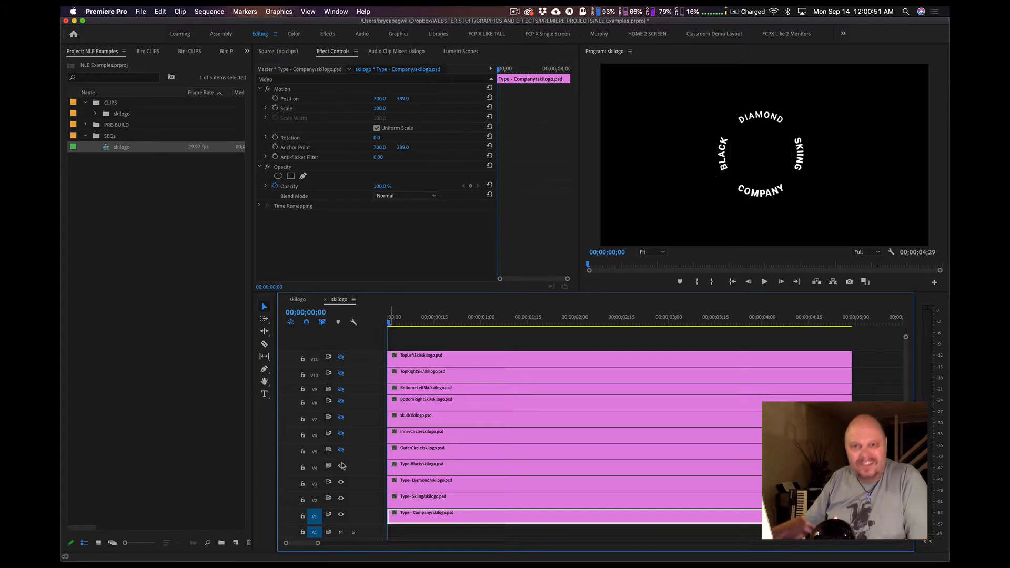
Turn off the track output of the Black, Diamond, Skiing and Company type layers on V4 through V1
left_click(341, 466)
left_click(341, 465)
left_click(341, 482)
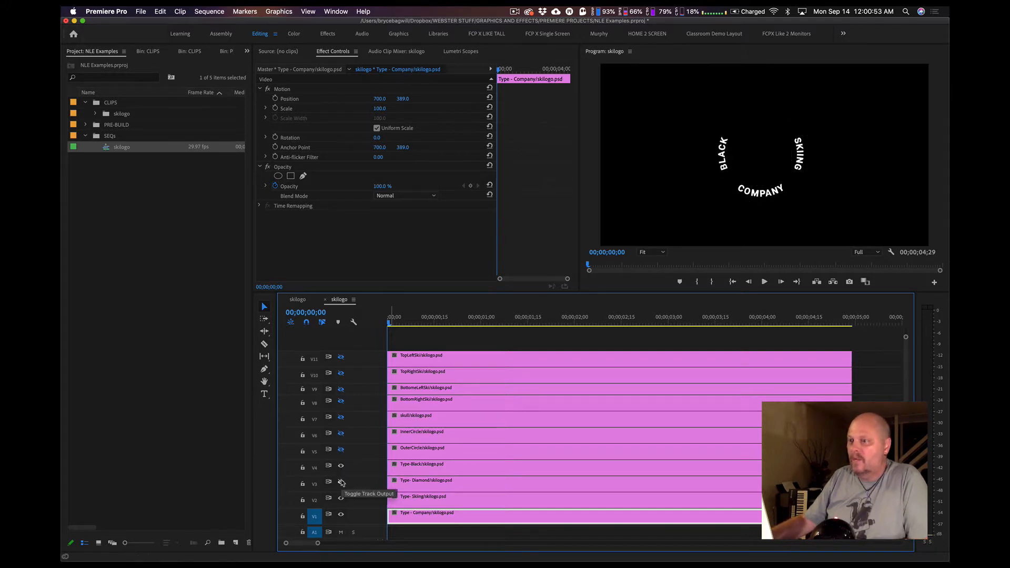
left_click(340, 465)
left_click(341, 498)
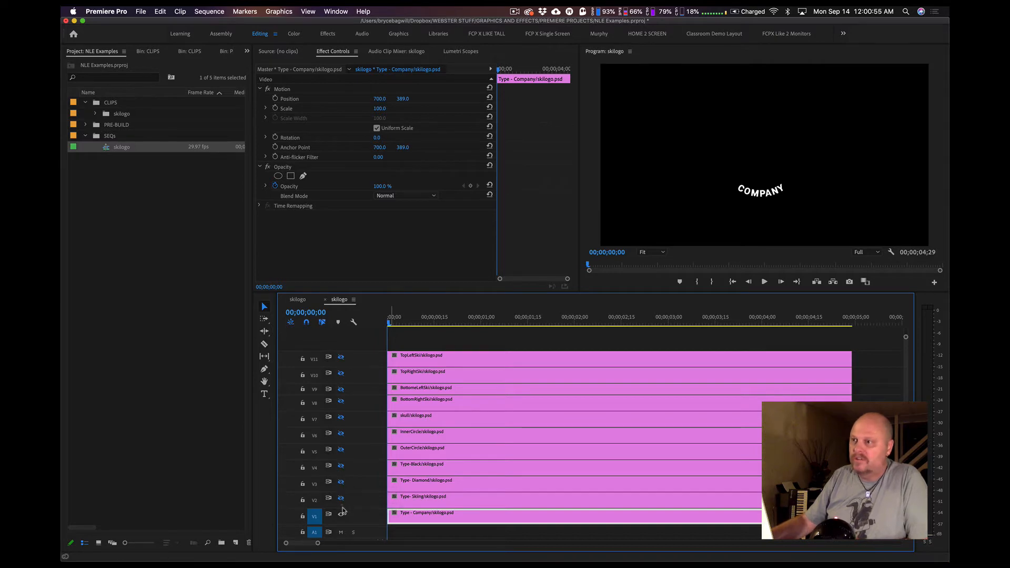
left_click(341, 515)
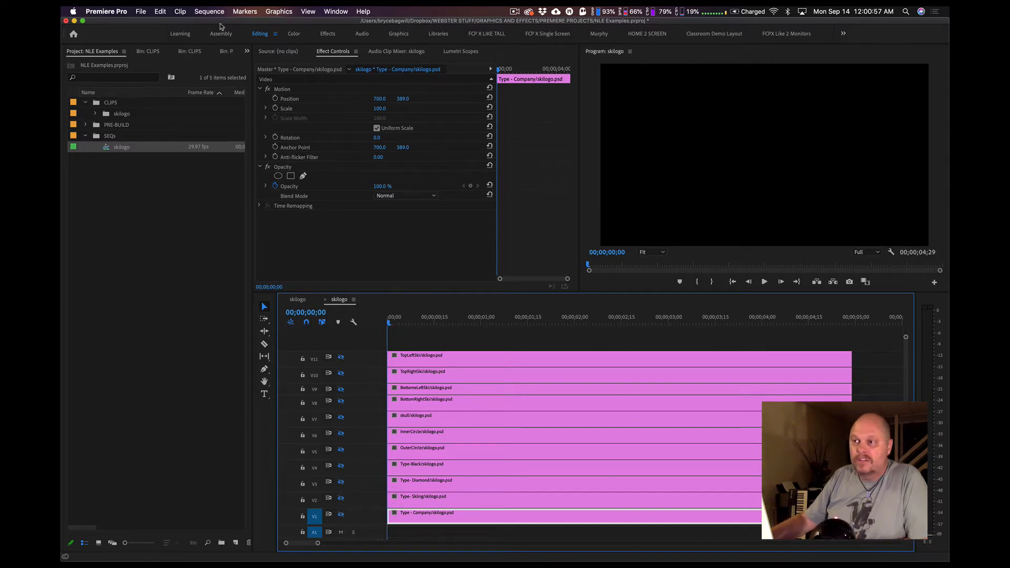
Open the skilogo sequence's settings, keep the Custom editing mode and set the timebase to 23.976 frames/second
left_click(209, 11)
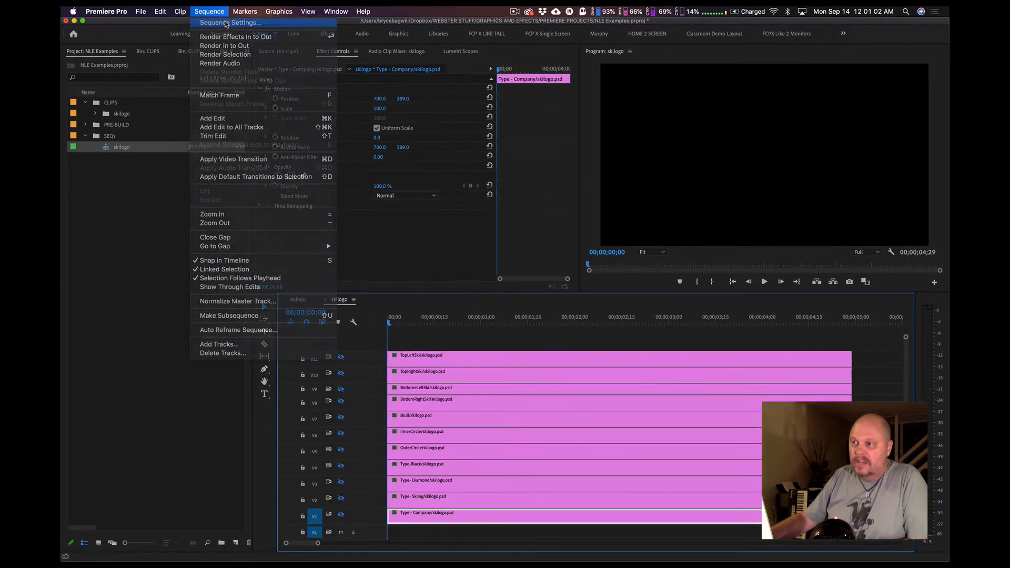
left_click(226, 23)
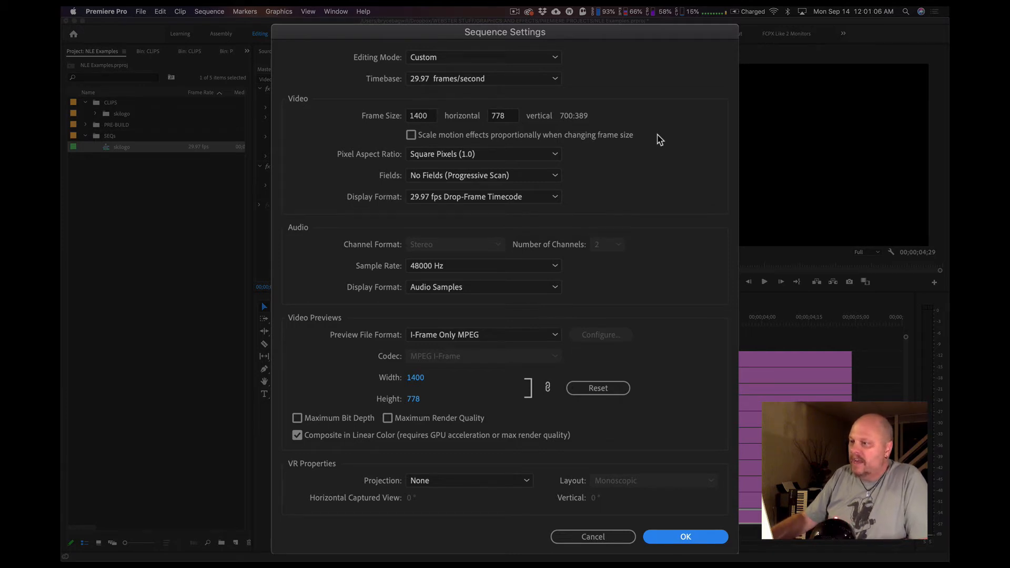
left_click(557, 57)
left_click(509, 73)
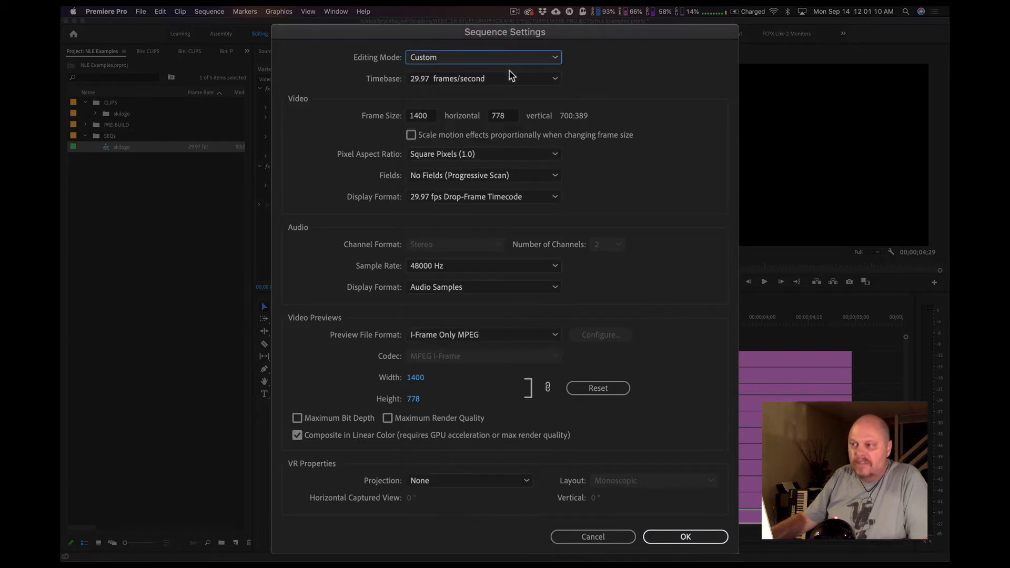
left_click(511, 80)
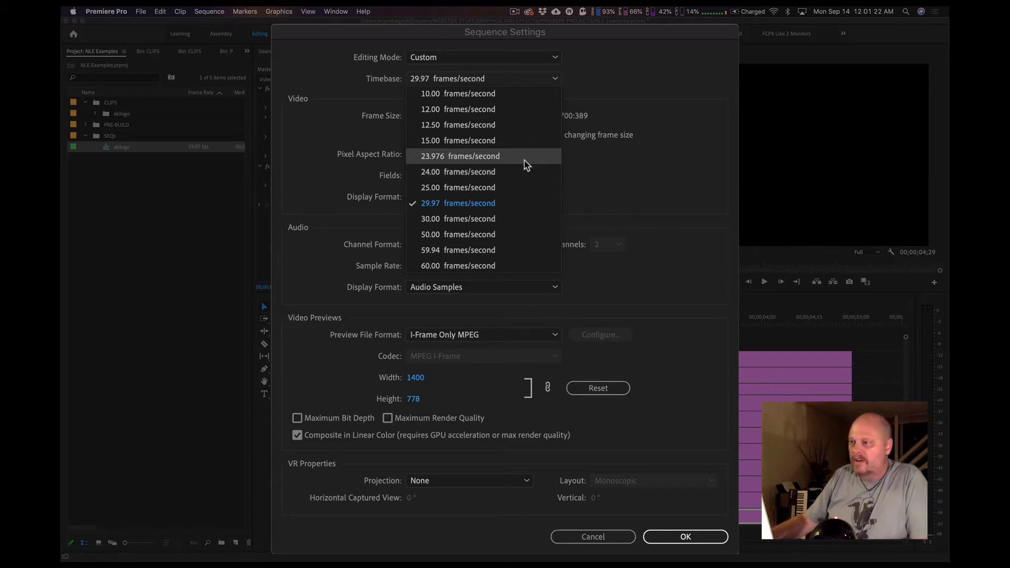
left_click(461, 158)
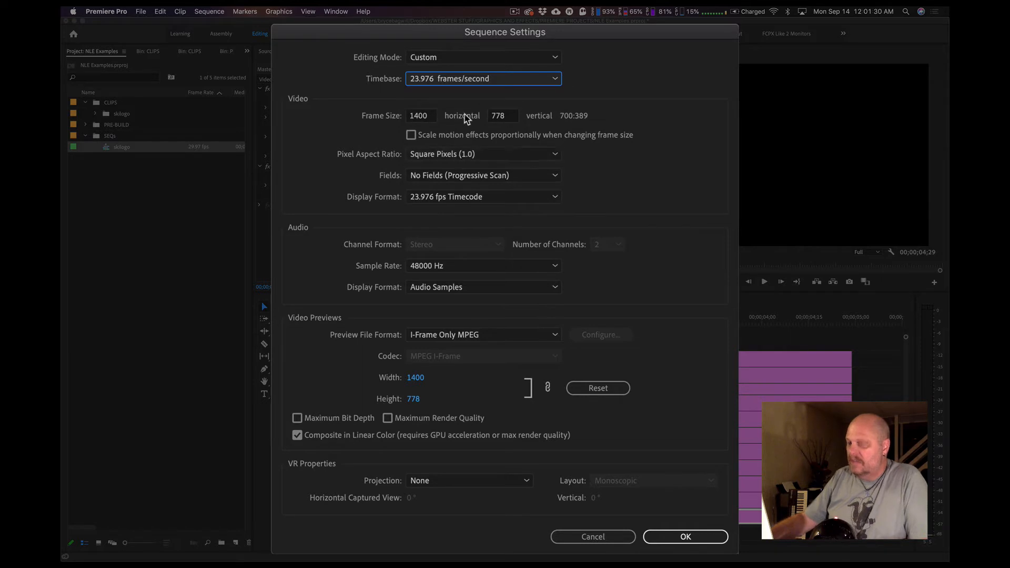
Set the sequence frame size to 1920 horizontal by 1080 vertical
left_click(427, 116)
left_click_drag(427, 117, 393, 114)
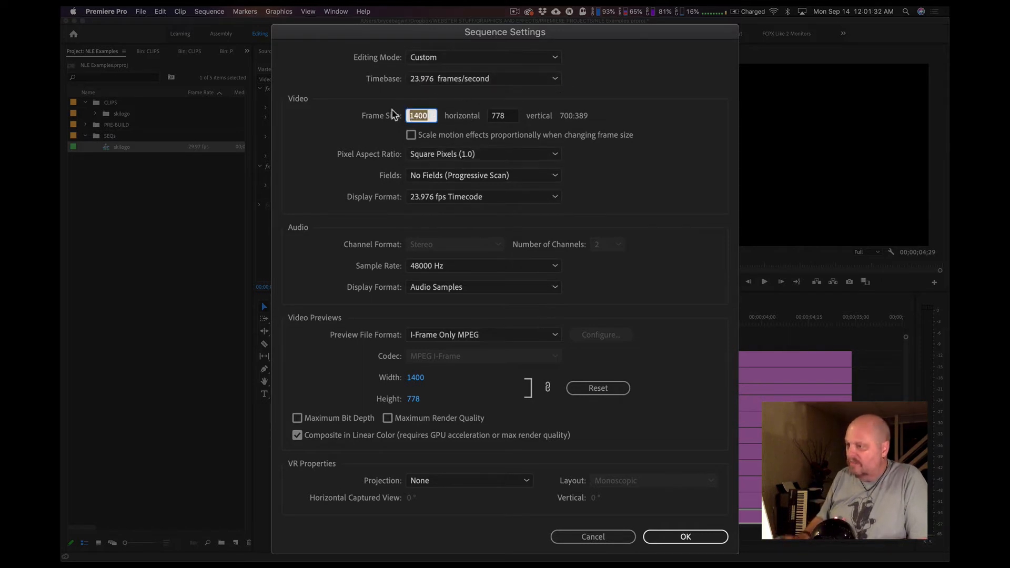
type("19")
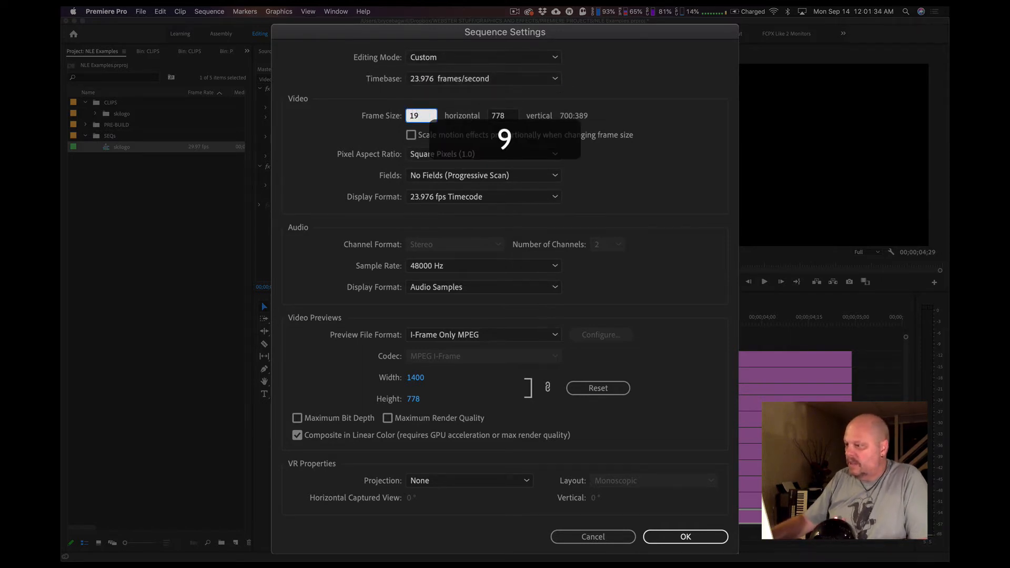
type("20")
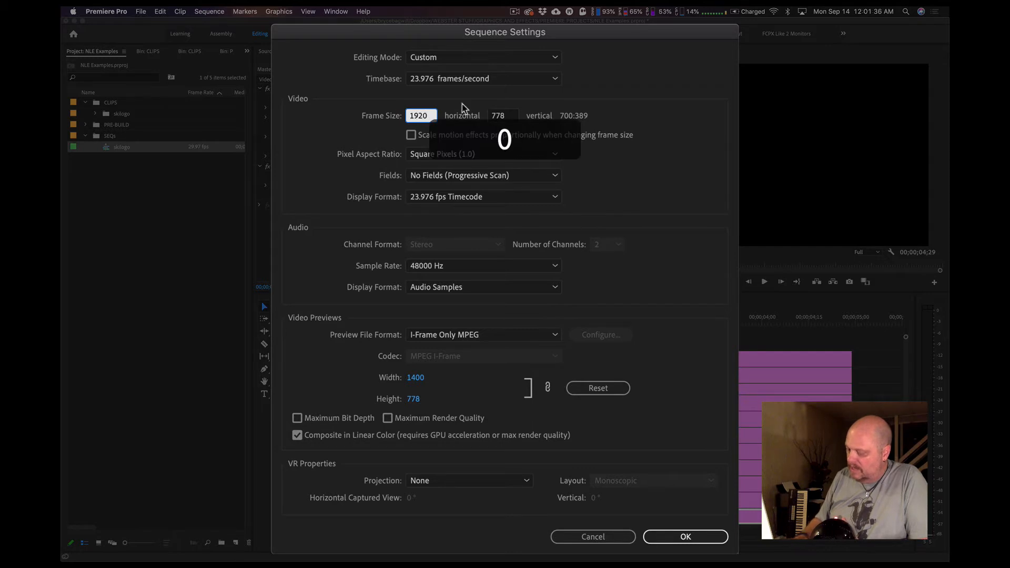
left_click(511, 115)
type("1")
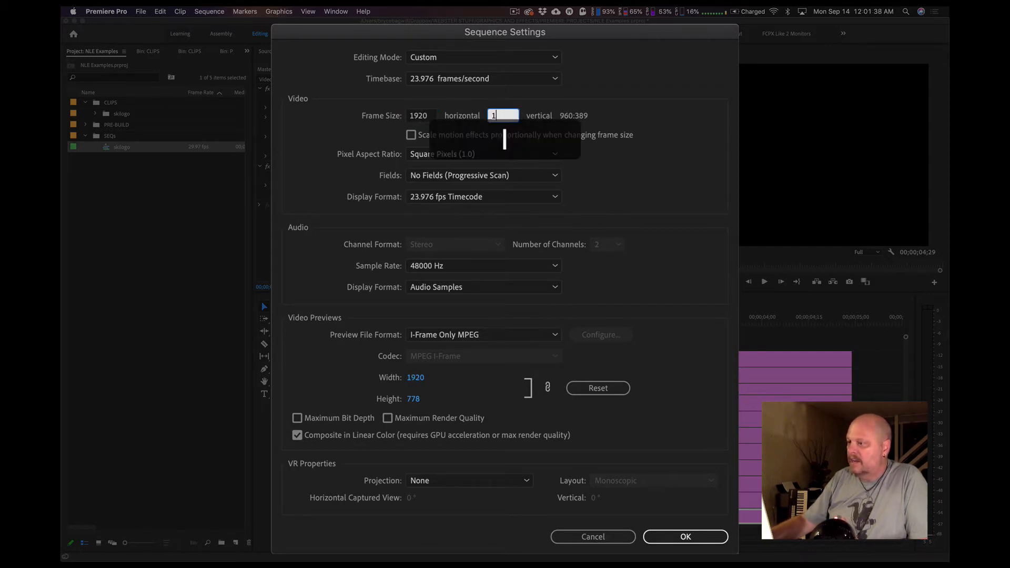
type("080")
left_click(603, 112)
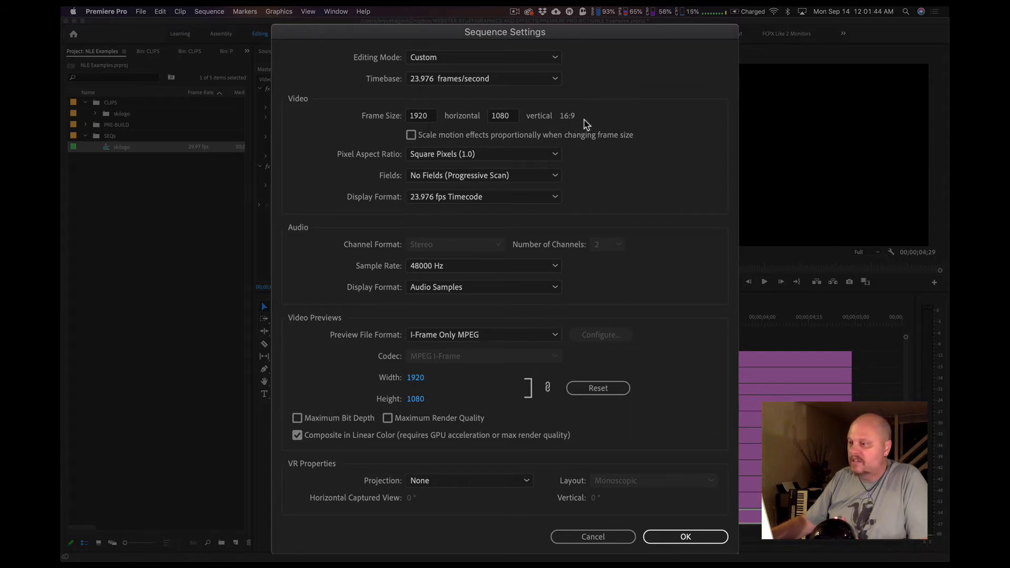
Keep the pixel aspect ratio at Square Pixels (1.0) and the fields at No Fields (Progressive Scan)
left_click(544, 157)
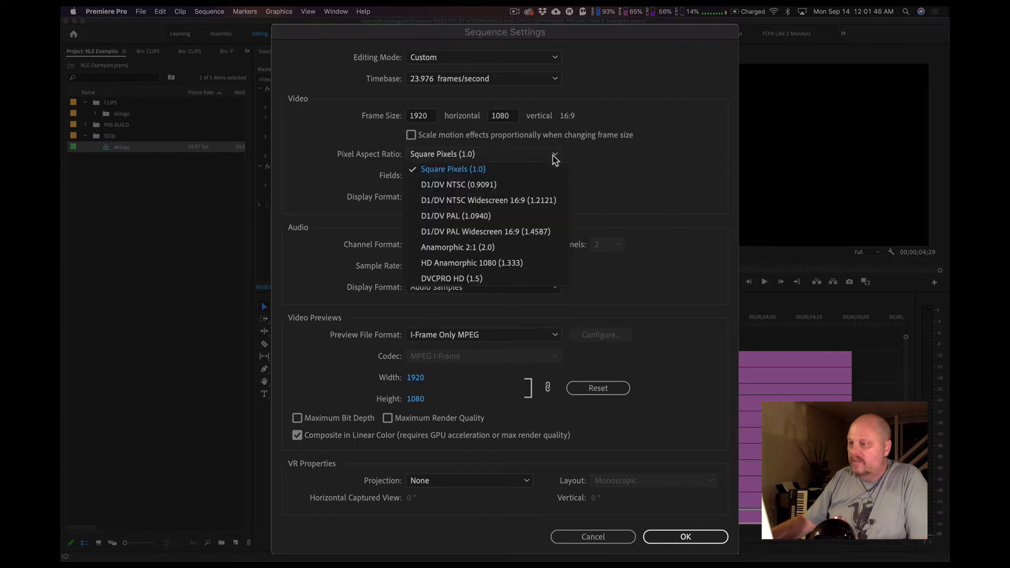
left_click(526, 174)
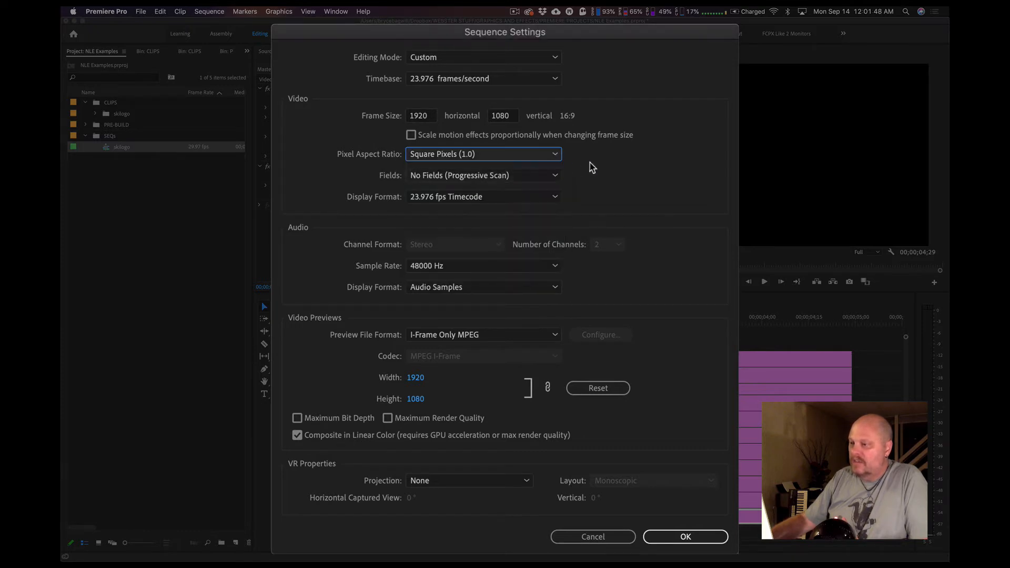
left_click(561, 175)
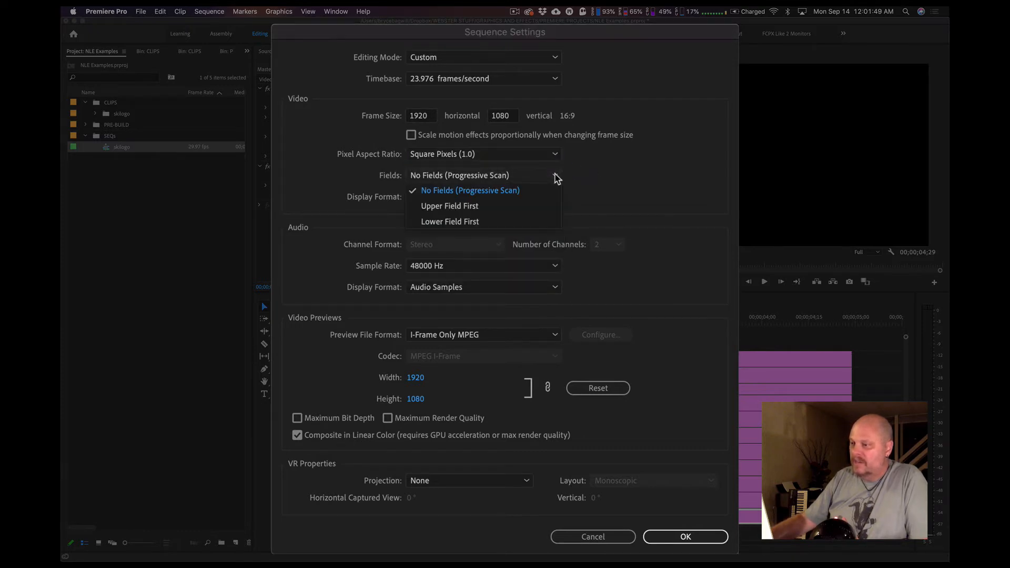
left_click(536, 197)
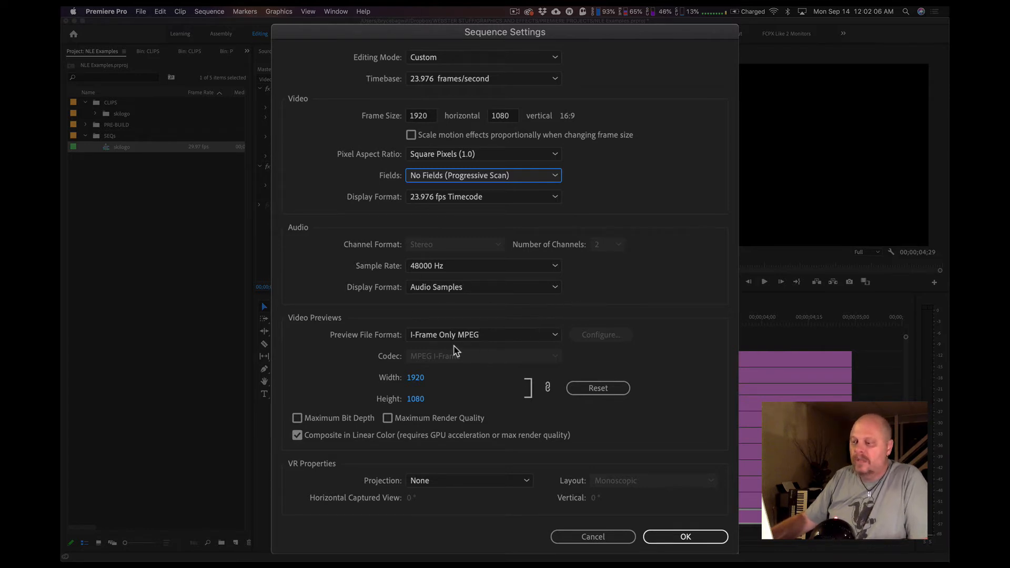
Set the video preview file format to QuickTime with the Apple ProRes 422 codec
left_click(469, 336)
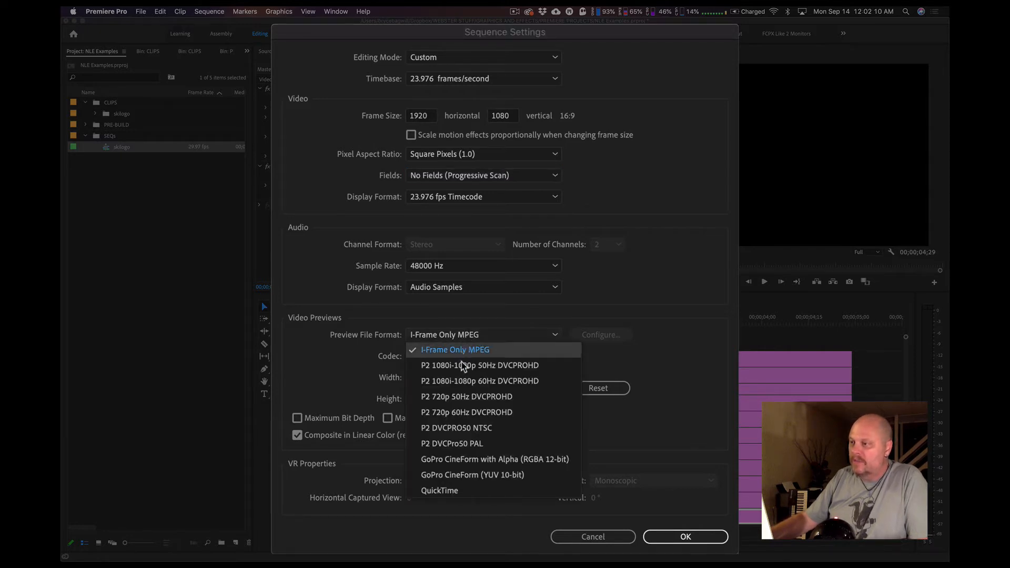
left_click(439, 490)
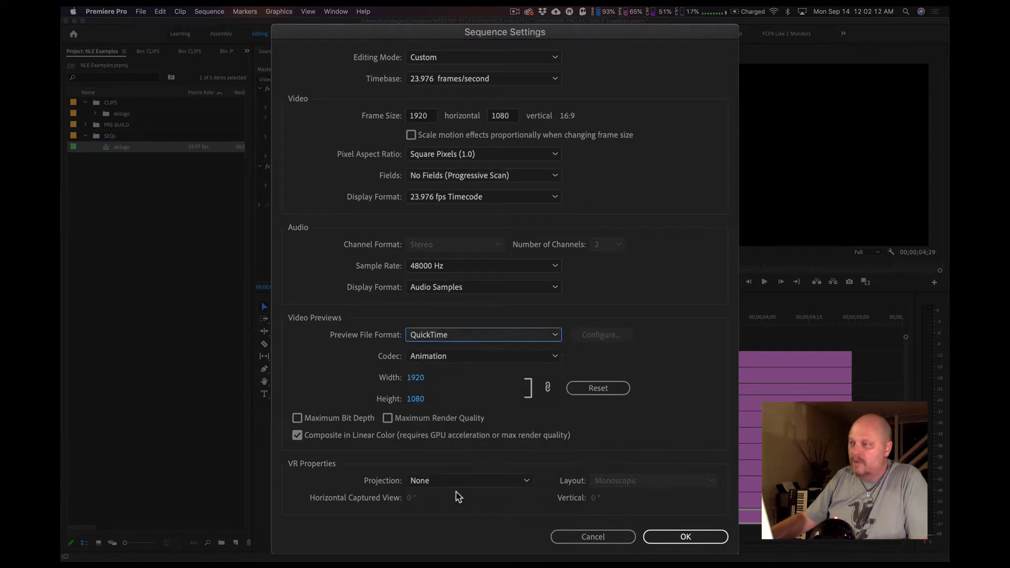
left_click(455, 357)
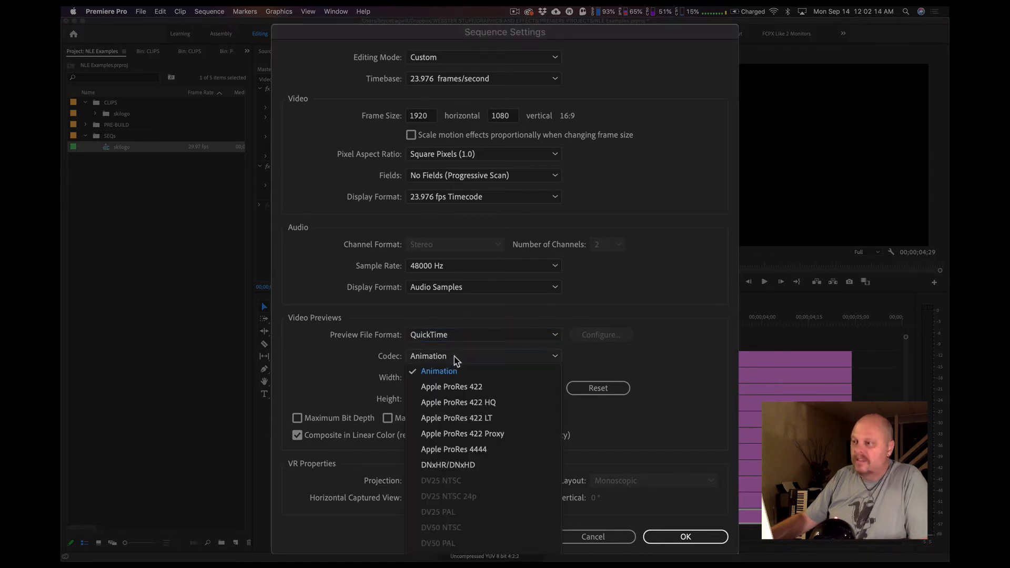
left_click(491, 390)
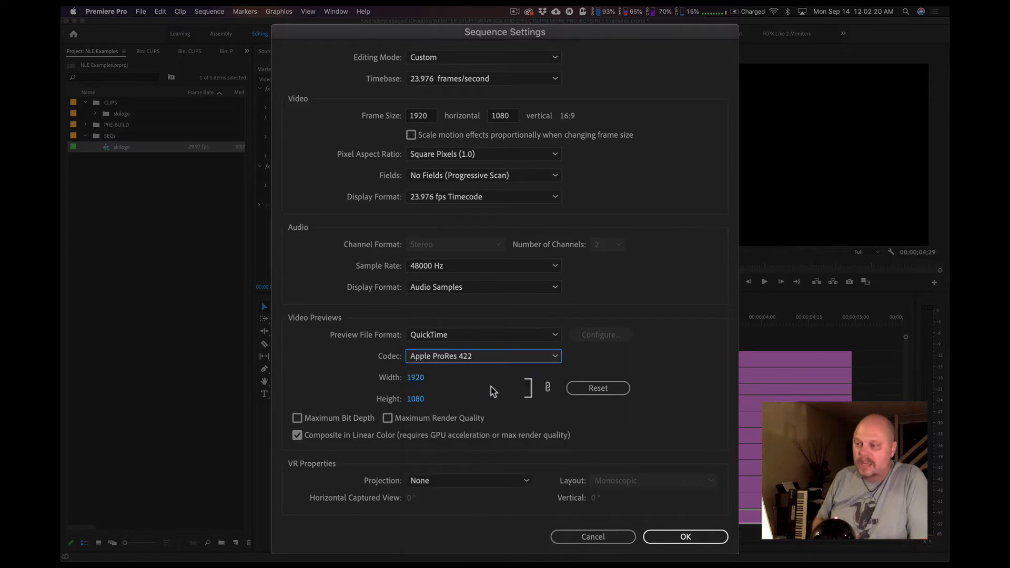
Apply the sequence settings, accepting deletion of all preview files, and scrub through the skilogo timeline
left_click(683, 536)
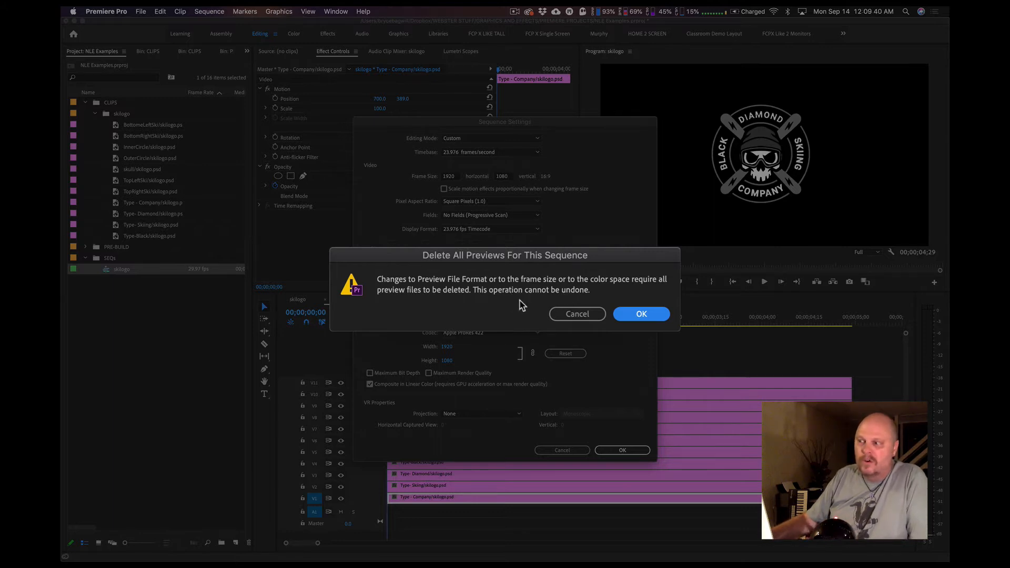
left_click(640, 314)
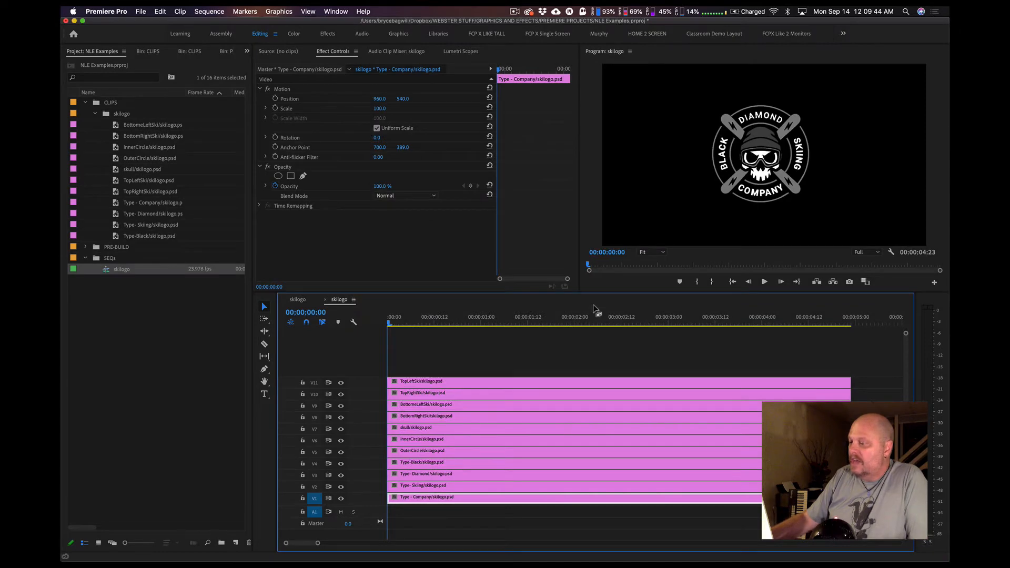
left_click_drag(583, 318, 403, 332)
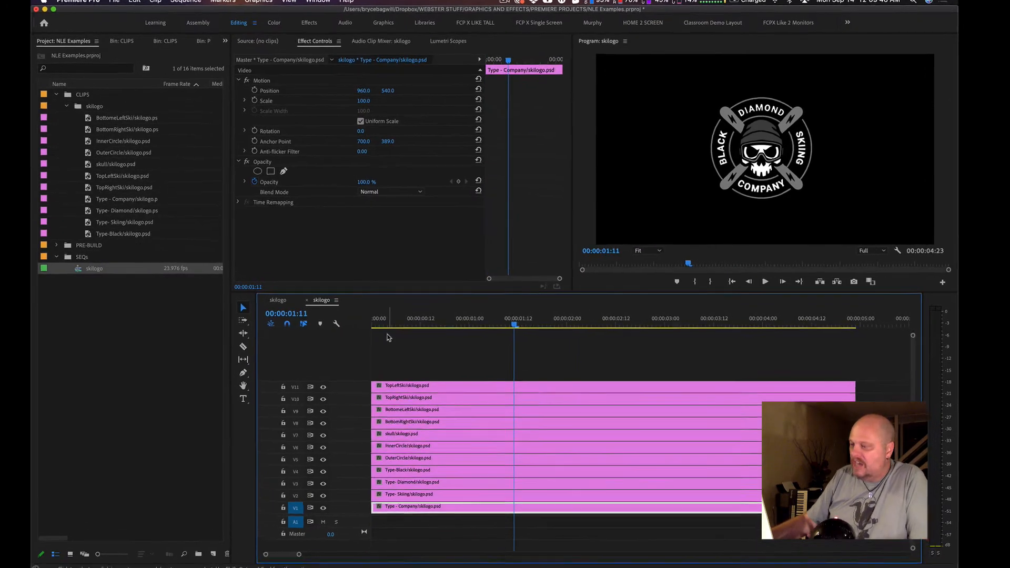
Hide the four ski tracks V11 through V8 one by one, and turn their output back on to identify each layer
left_click(323, 387)
left_click(323, 399)
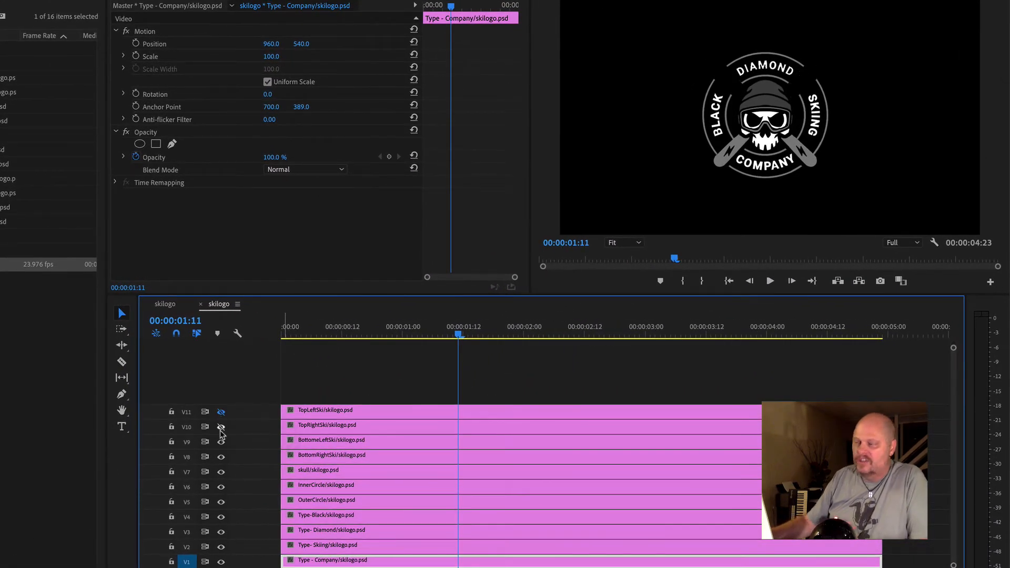
left_click(220, 442)
left_click(221, 457)
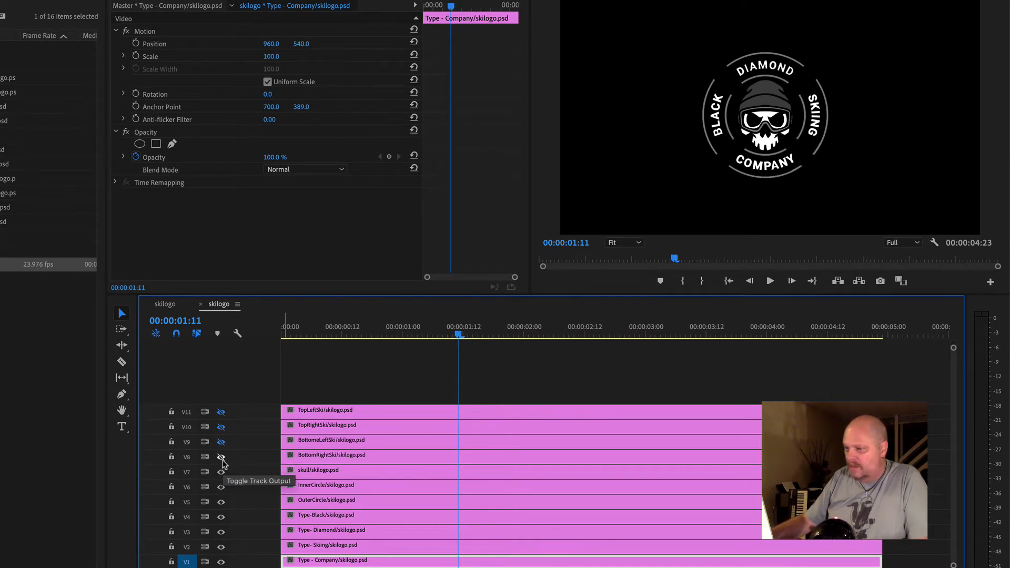
left_click(221, 456)
left_click(221, 442)
left_click(221, 427)
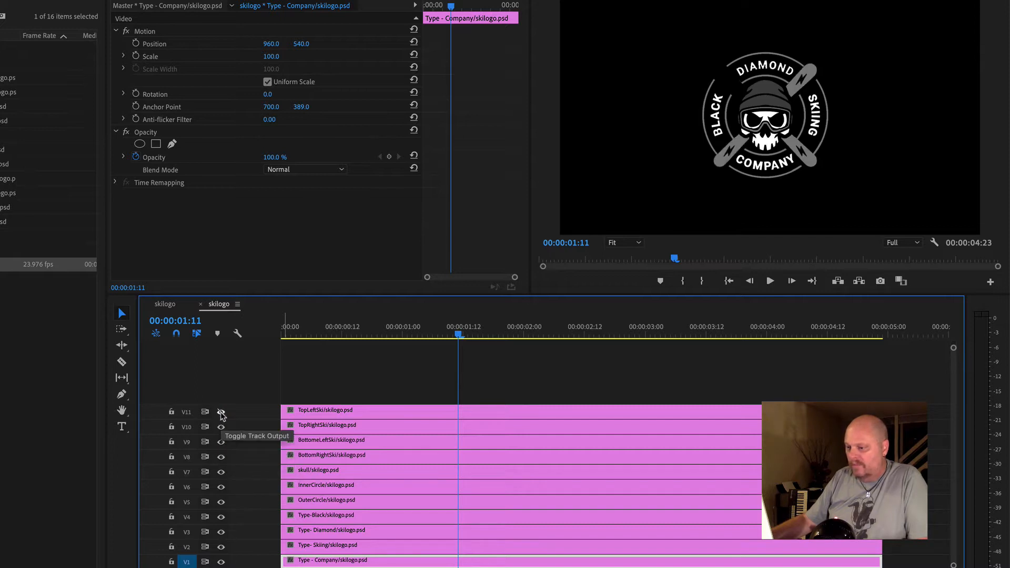
left_click(221, 412)
Increase the timeline track heights, move the playhead to 00:00:00:12, and toggle V11's output to check the TopLeftSki layer
key("super+equal")
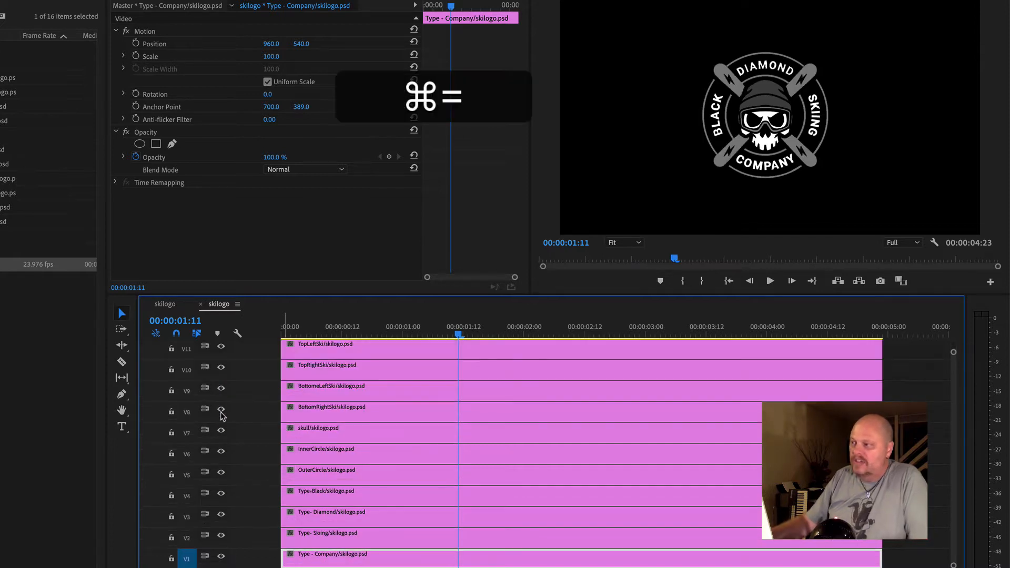
left_click(342, 334)
left_click(219, 358)
left_click(220, 358)
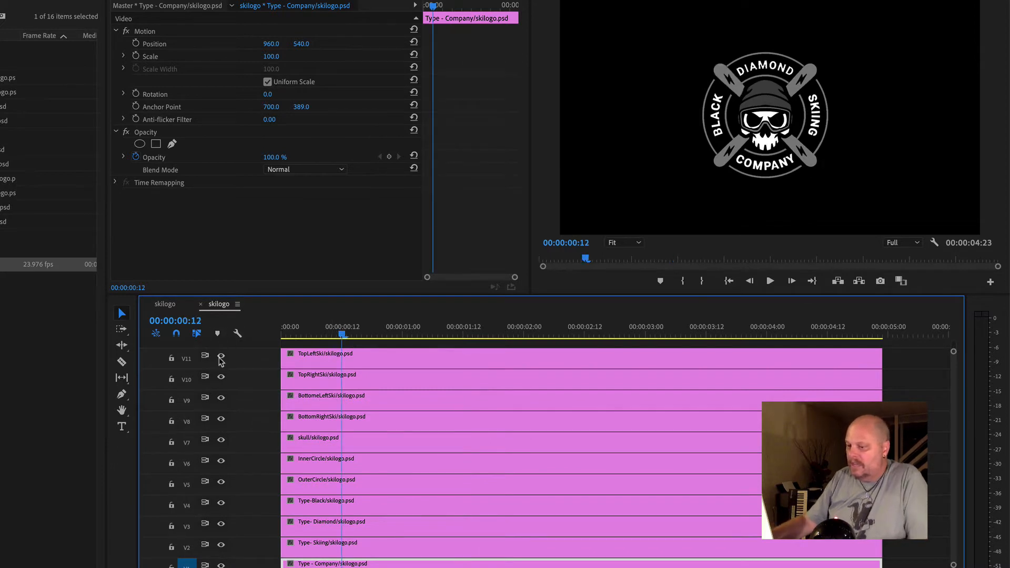
left_click(220, 357)
left_click(220, 358)
left_click(221, 357)
left_click(221, 358)
left_click(221, 357)
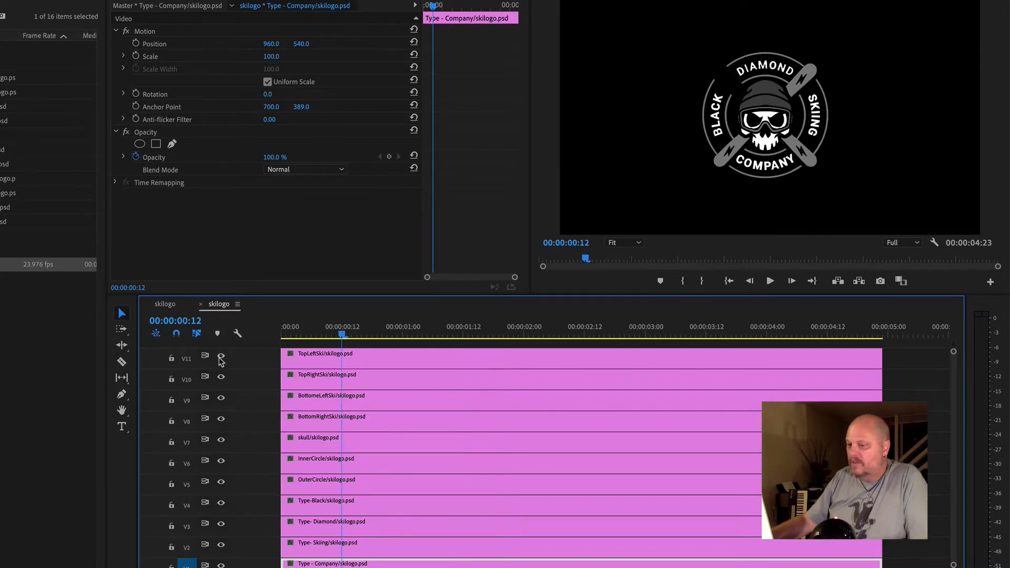
left_click(220, 358)
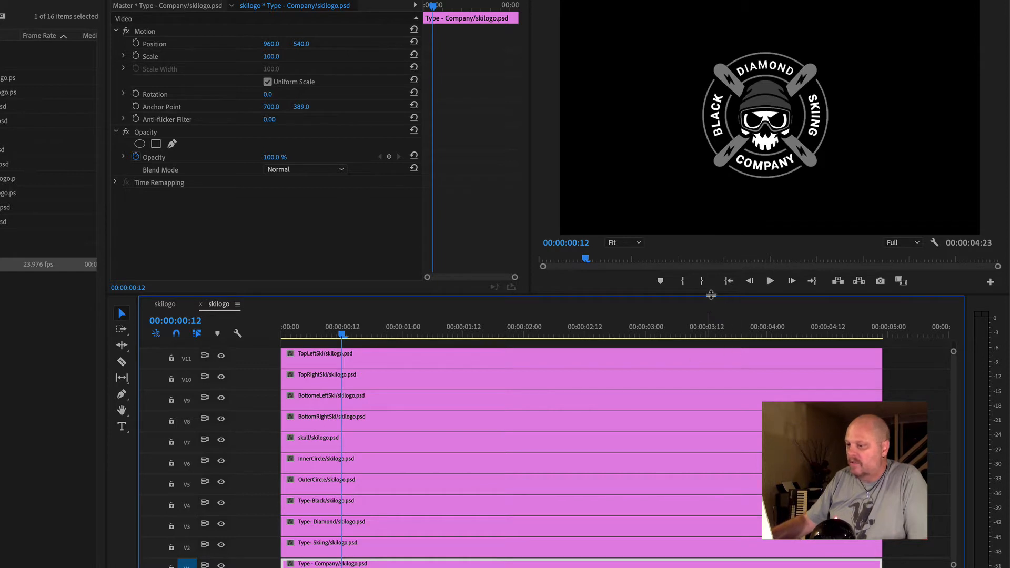
Resize the split between the monitor and the timeline to give the Program Monitor more height
left_click_drag(710, 295, 710, 290)
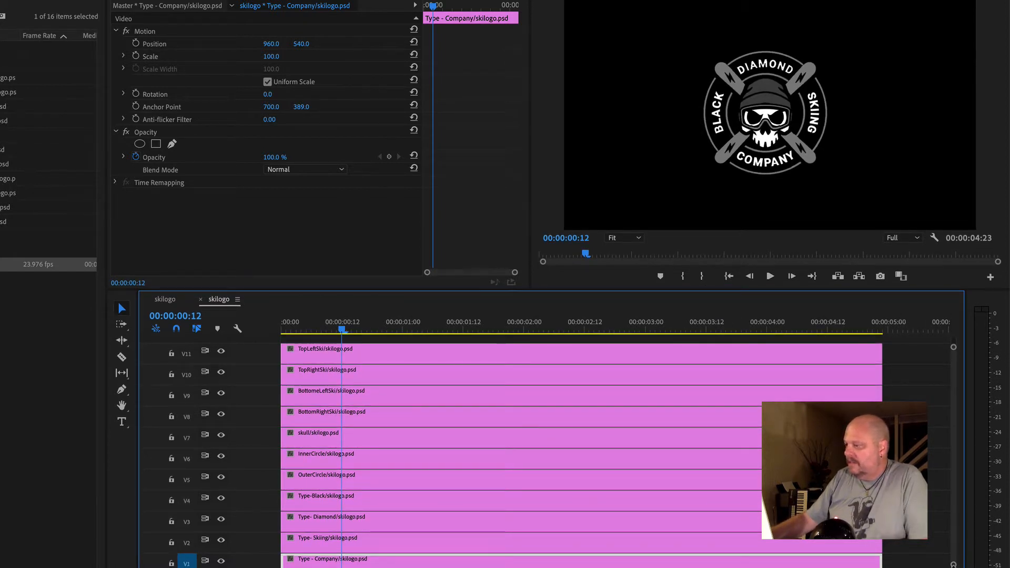
scroll(581, 452, "up", 1)
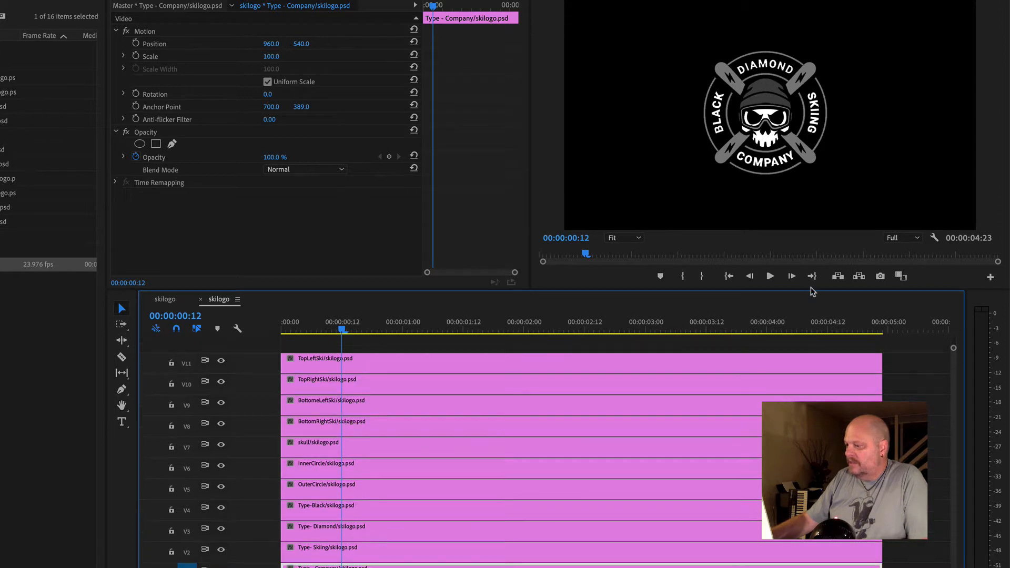
left_click_drag(810, 293, 809, 313)
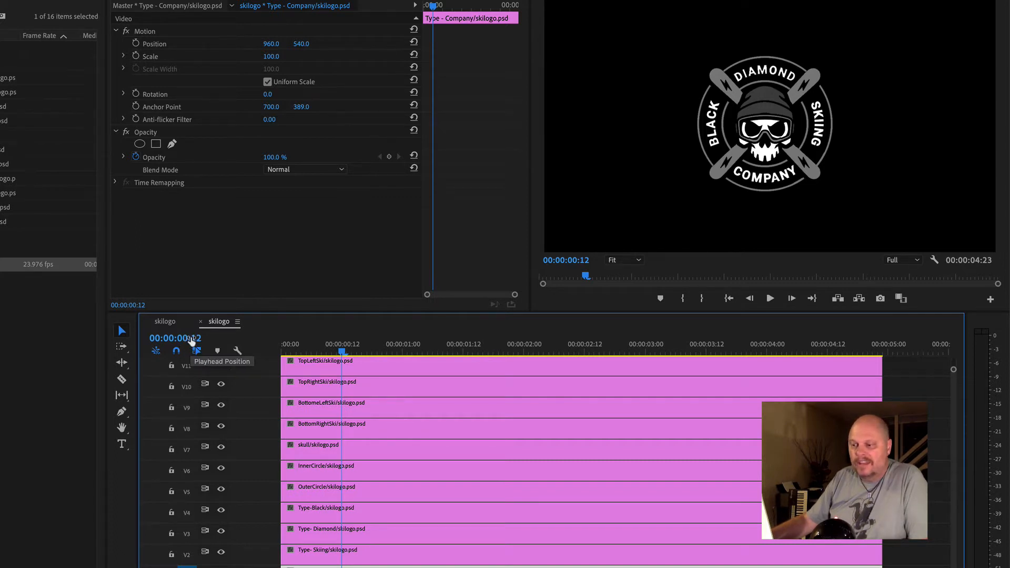
Add a Position keyframe to the TopLeftSki clip at 00:00:01:00, keeping its resting place in the logo
left_click_drag(342, 351, 404, 352)
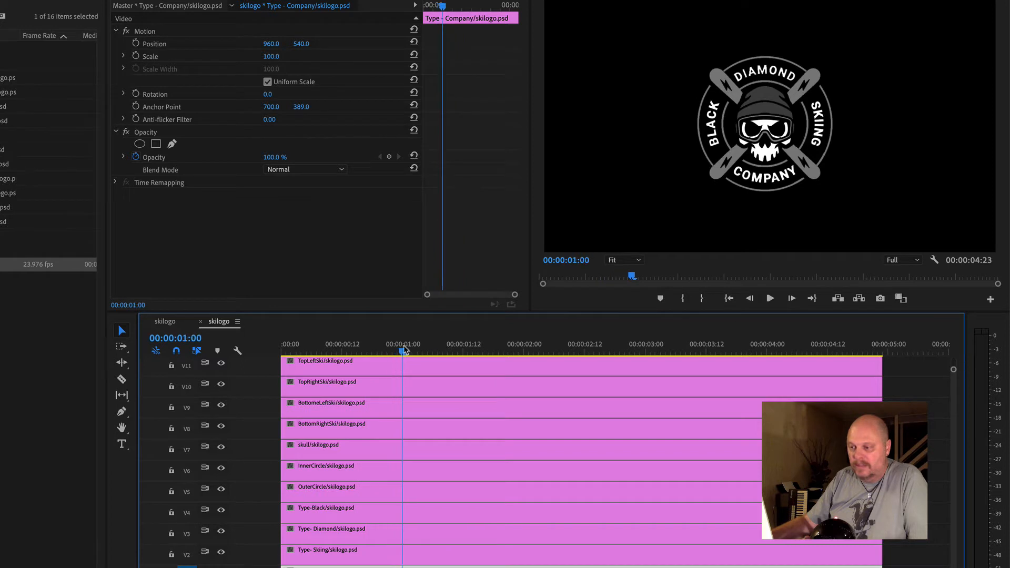
left_click(402, 371)
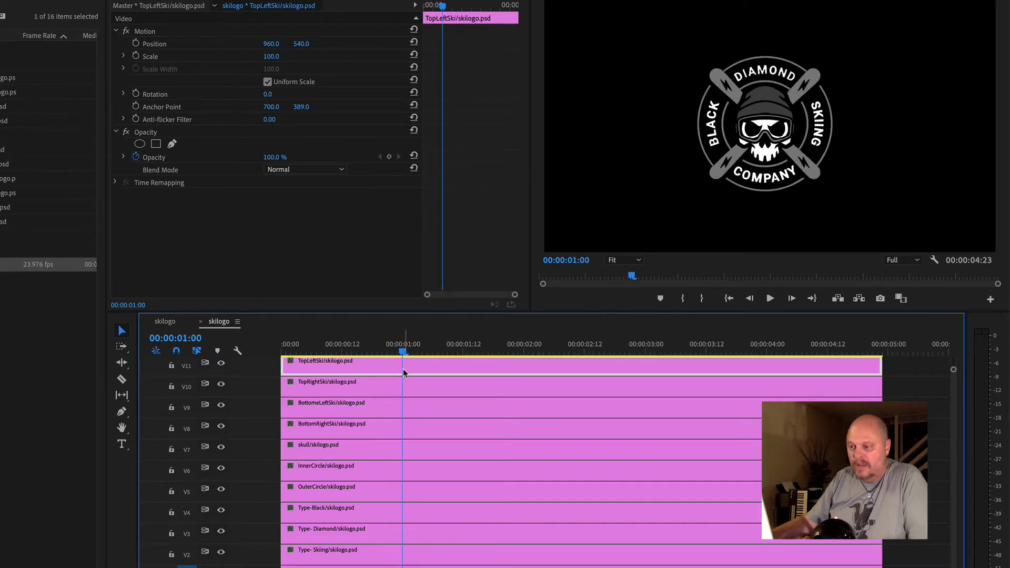
scroll(404, 373, "up", 1)
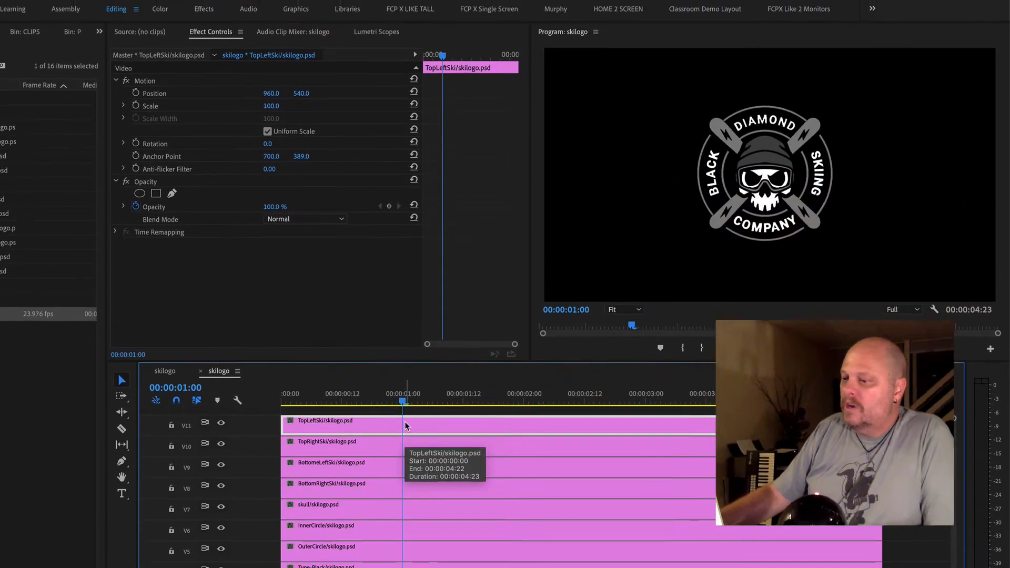
left_click(214, 6)
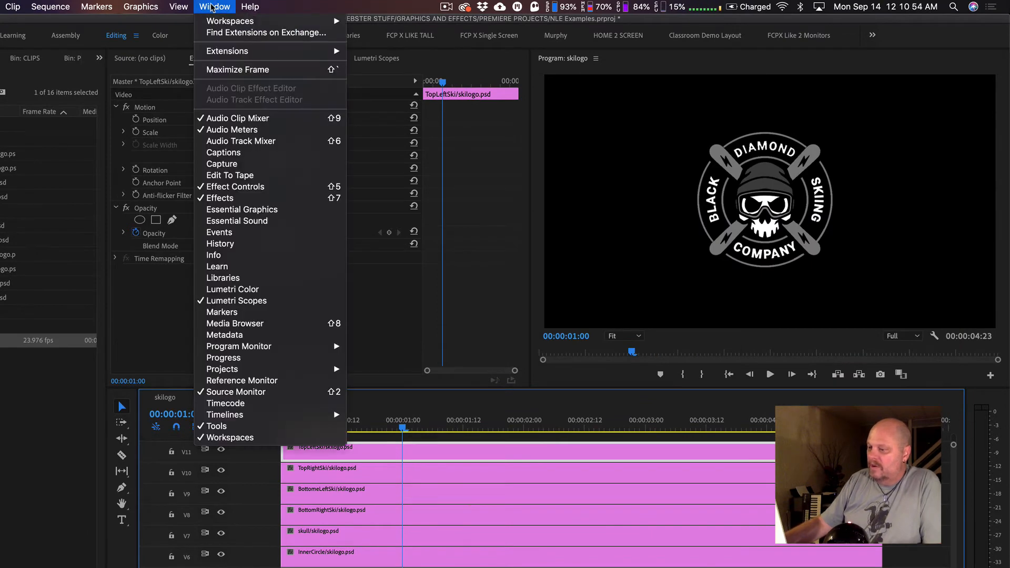
left_click(273, 187)
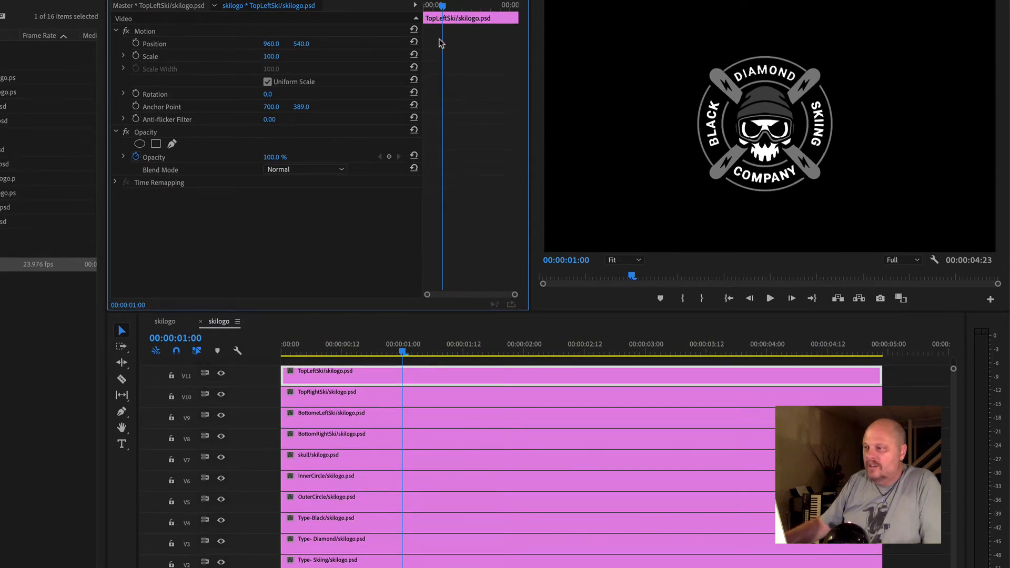
left_click(136, 43)
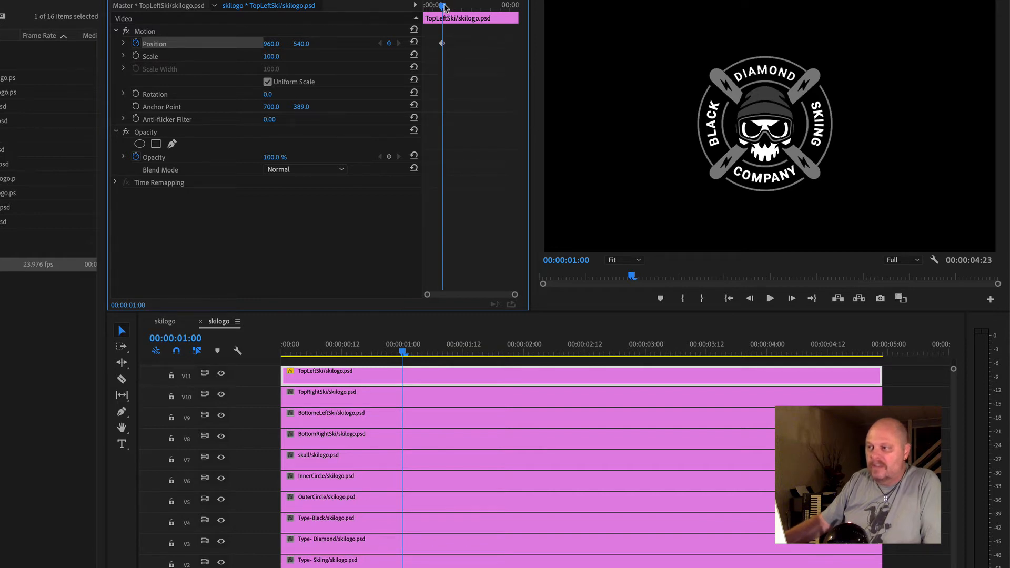
Add a Position keyframe to TopLeftSki at 00:00:00:00, moving the ski diagonally outward to about 845.1, 432.8, and scrub the movement
left_click_drag(445, 6, 422, 8)
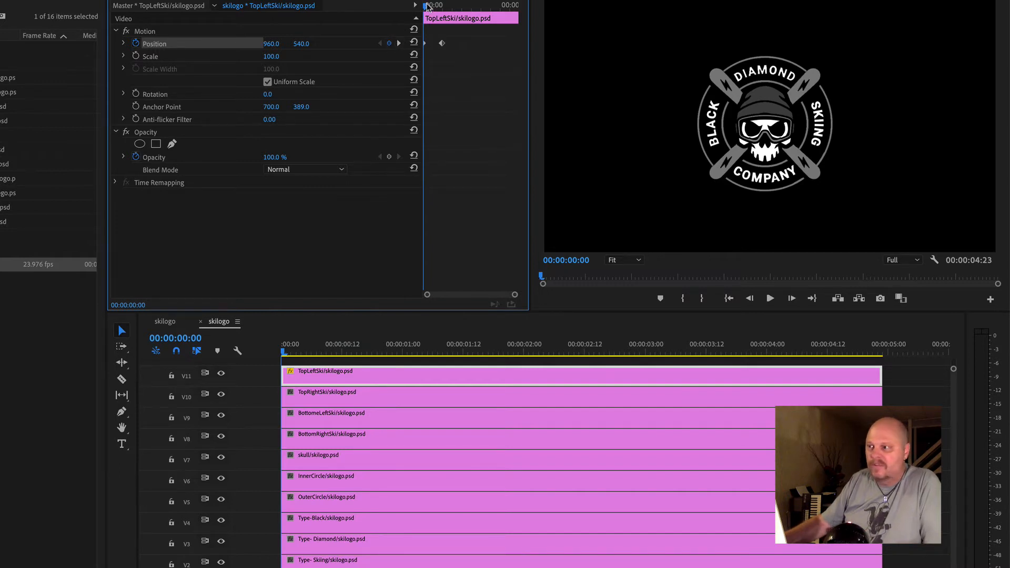
left_click_drag(435, 7, 401, 18)
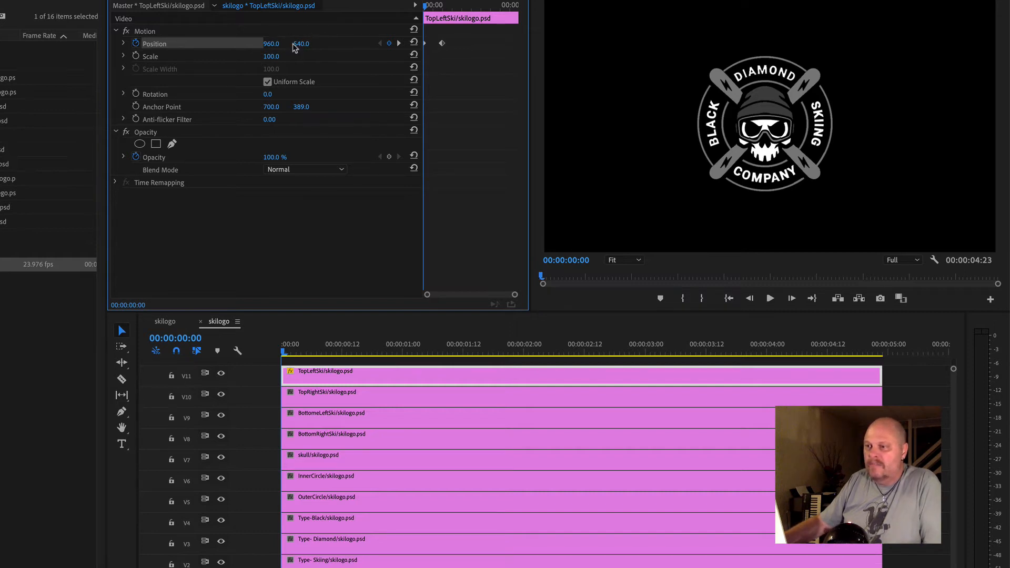
left_click(158, 31)
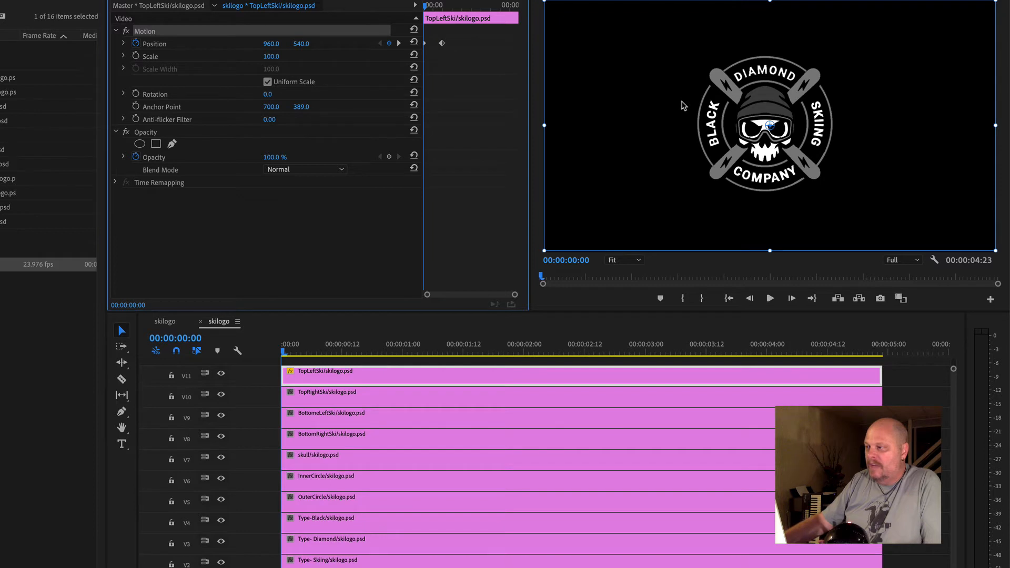
left_click_drag(682, 106, 656, 80)
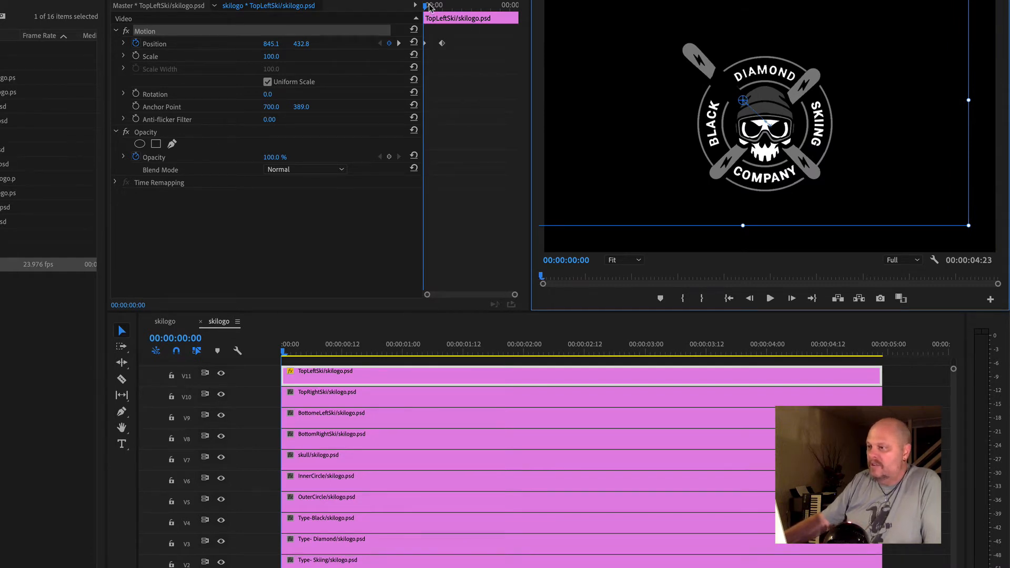
mouse_move(427, 7)
left_mouse_down()
mouse_move(455, 20)
mouse_move(423, 21)
mouse_move(468, 22)
mouse_move(421, 16)
left_mouse_up()
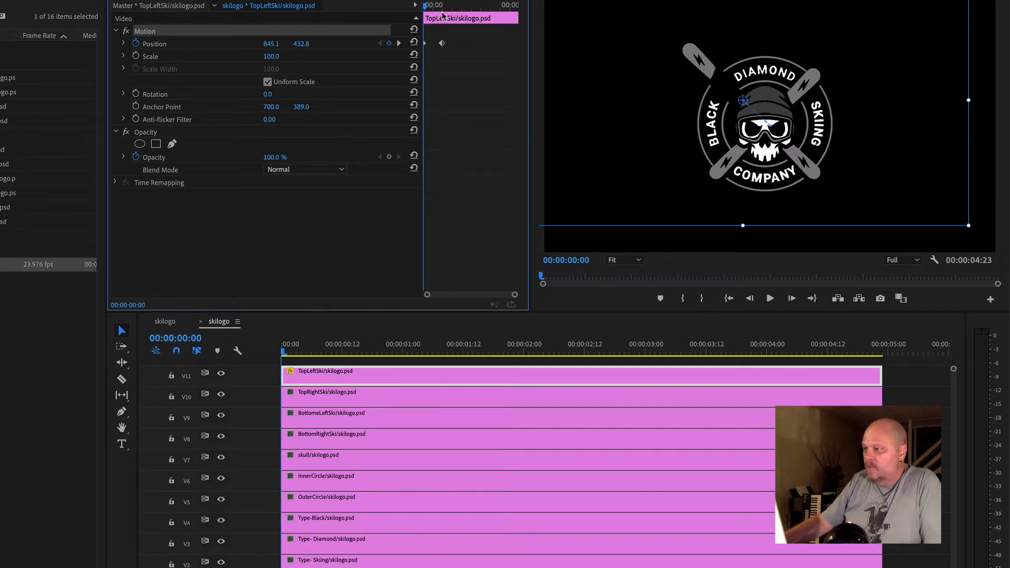
Fade in TopLeftSki with Opacity keyframes of 100% at 00:00:01:00 and 0% at 00:00:00:00, and scrub the result
left_click(399, 44)
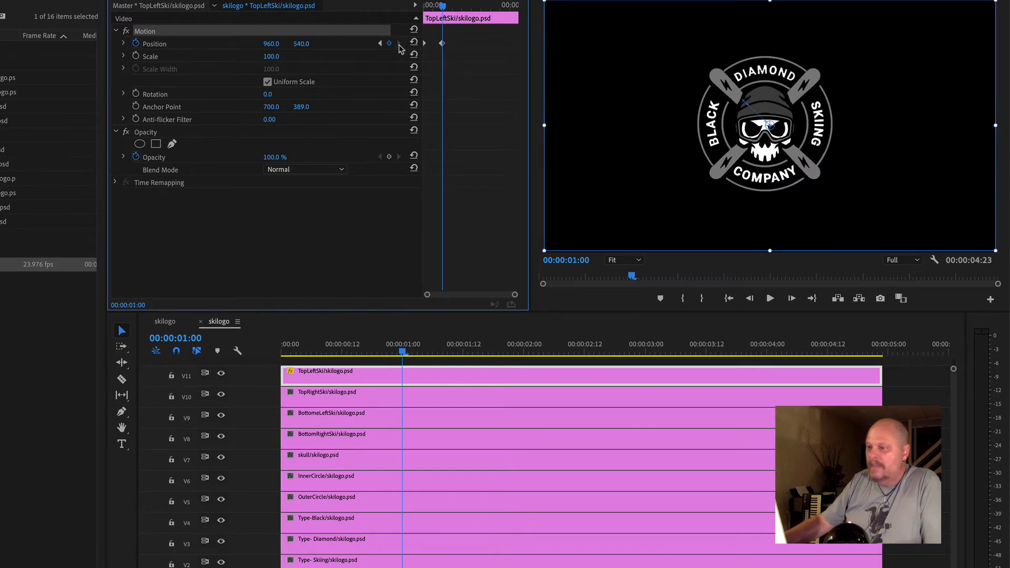
left_click(136, 159)
left_click(136, 157)
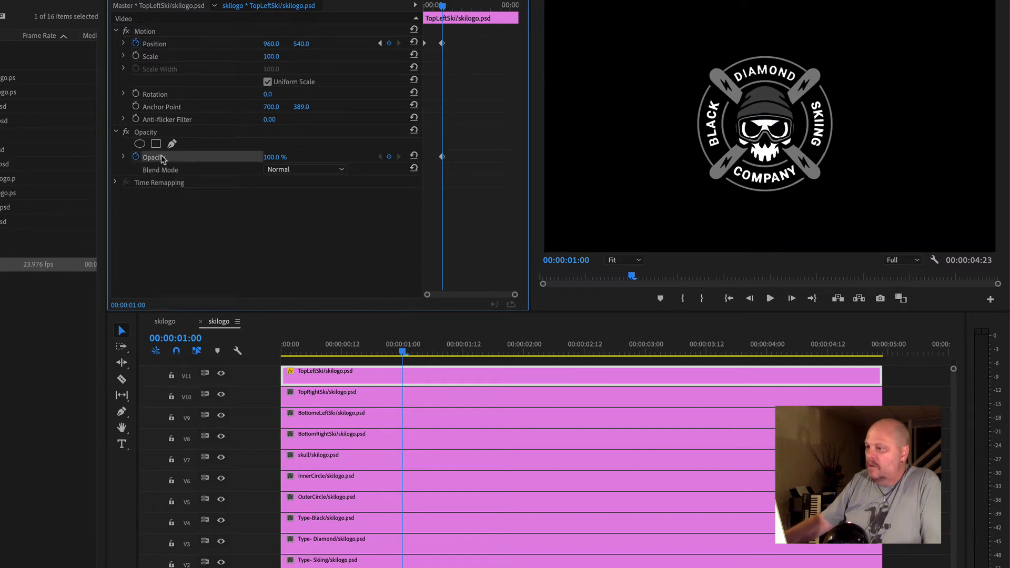
left_click_drag(442, 5, 415, 11)
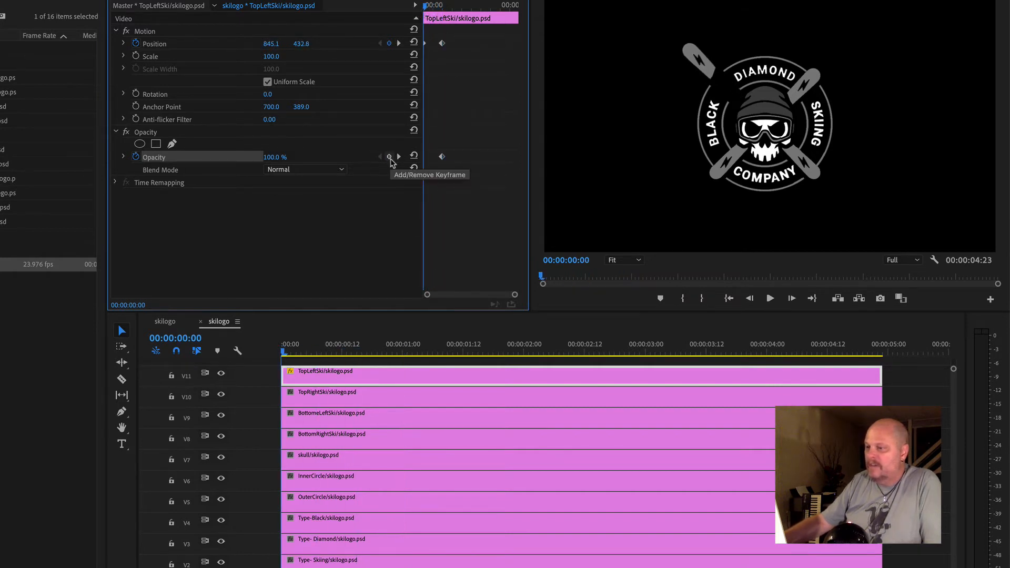
left_click(390, 158)
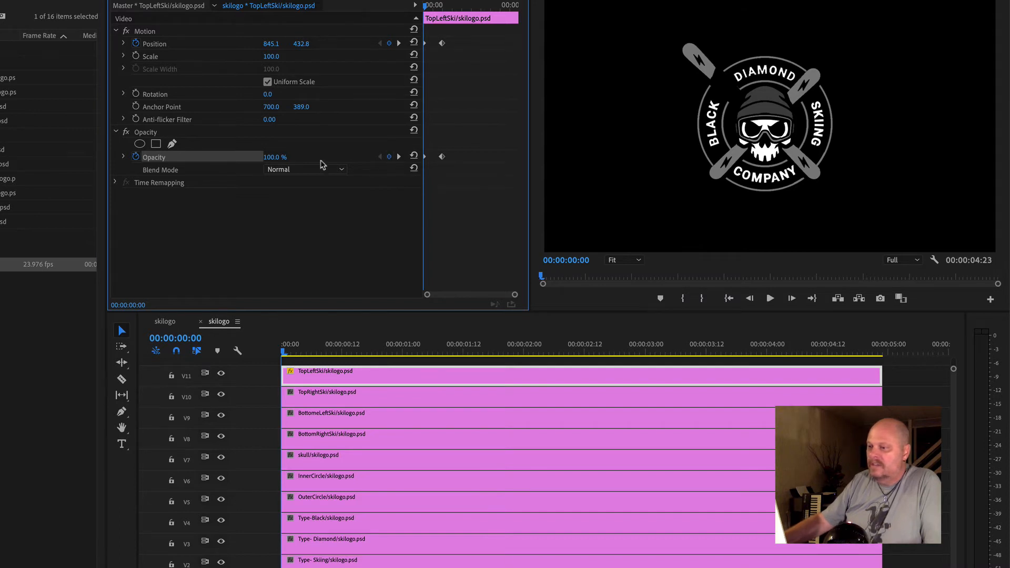
left_click_drag(279, 158, 224, 158)
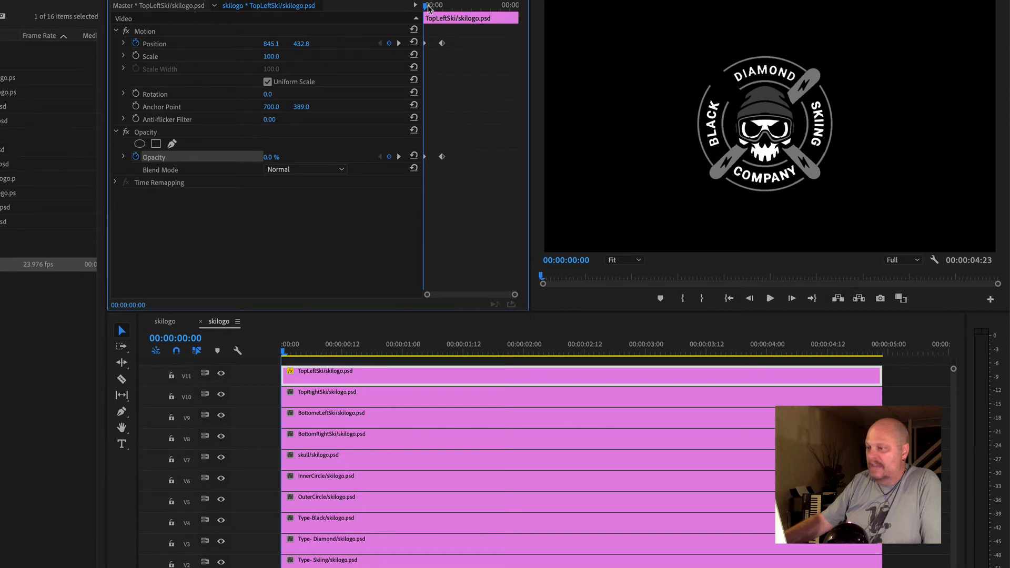
mouse_move(429, 7)
left_mouse_down()
mouse_move(447, 10)
mouse_move(424, 8)
left_mouse_up()
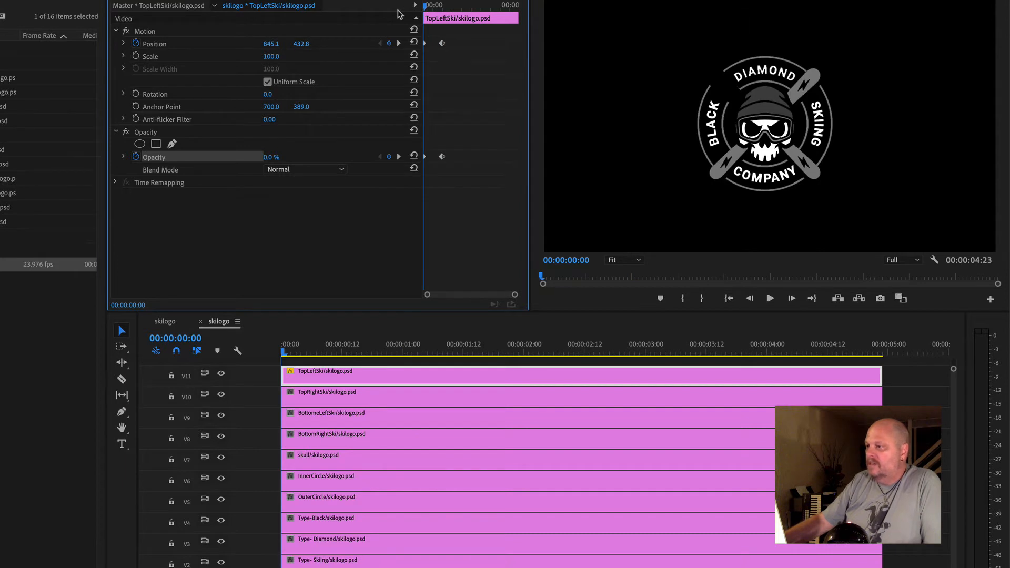
Select the TopRightSki clip, place the playhead at 00:00:01:00, and toggle V10's output to identify the layer
left_click(389, 396)
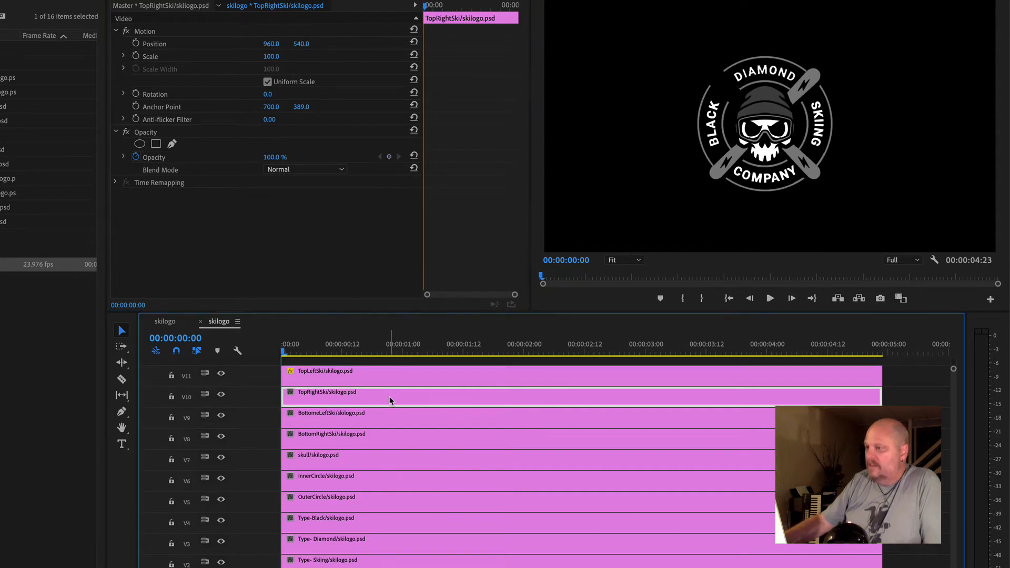
left_click(221, 394)
left_click(221, 394)
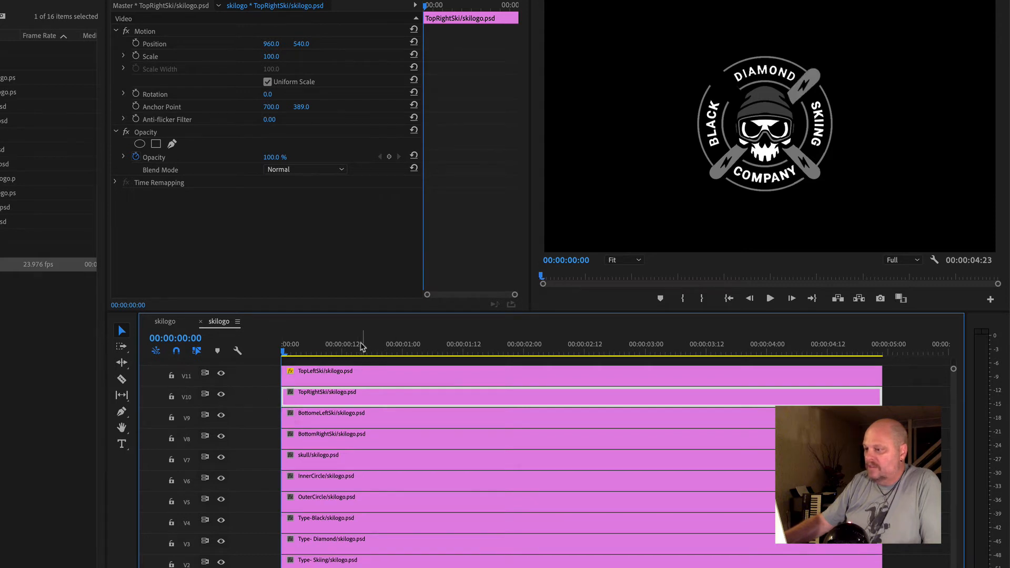
left_click_drag(361, 352, 402, 351)
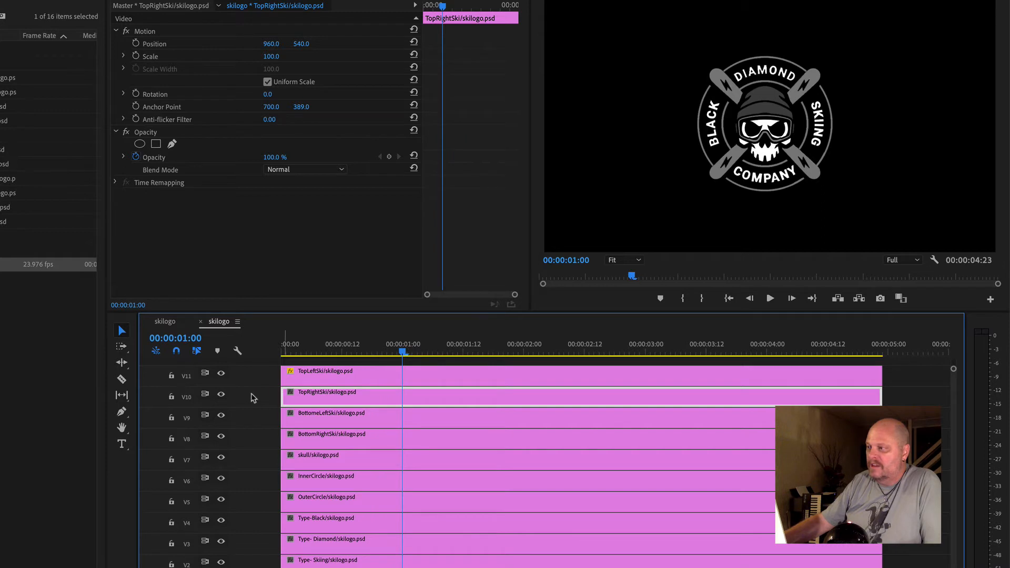
left_click(221, 396)
left_click(222, 396)
left_click(221, 396)
left_click(222, 396)
left_click(221, 396)
left_click(222, 396)
left_click(221, 396)
left_click(222, 396)
left_click(221, 396)
left_click(222, 396)
left_click(221, 396)
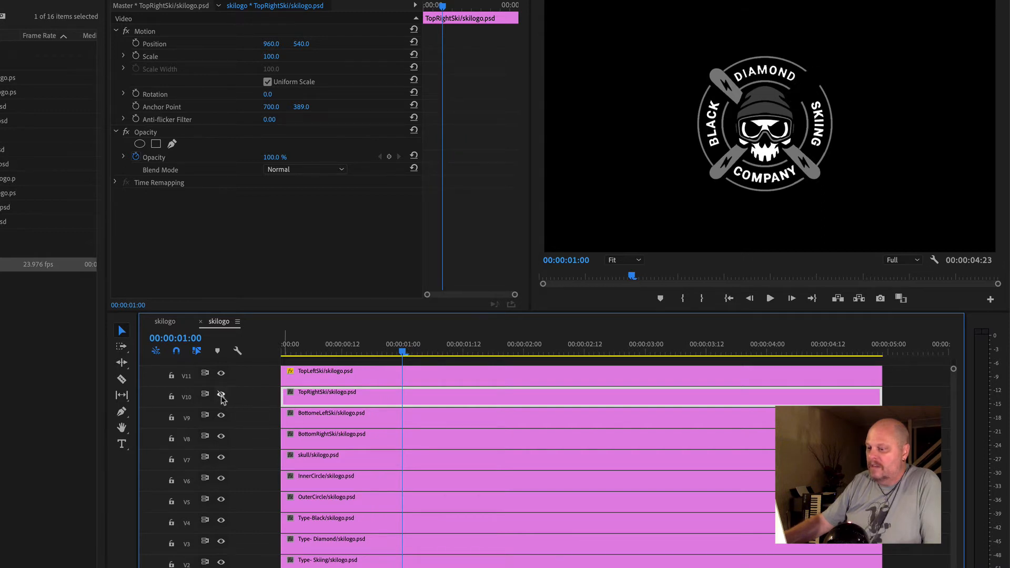
left_click(222, 396)
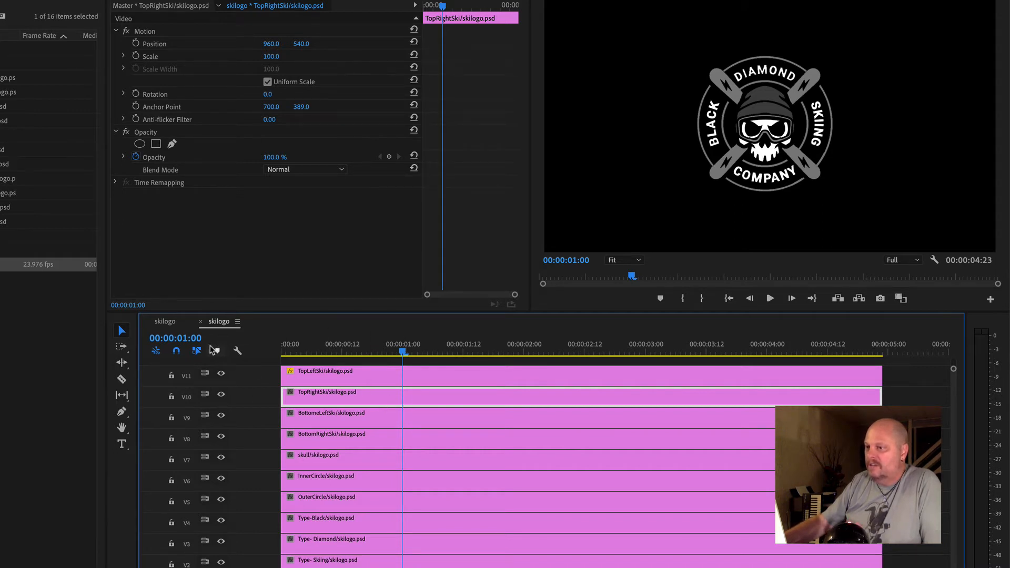
Add Position and Opacity keyframes to TopRightSki at 00:00:01:00, and return the playhead to 00:00:00:00
left_click(136, 43)
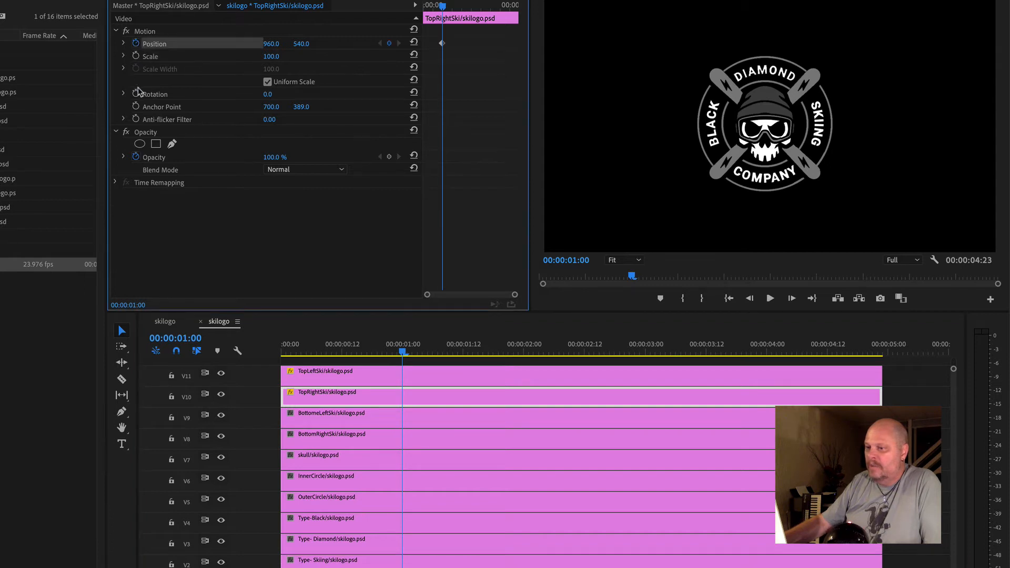
left_click(136, 157)
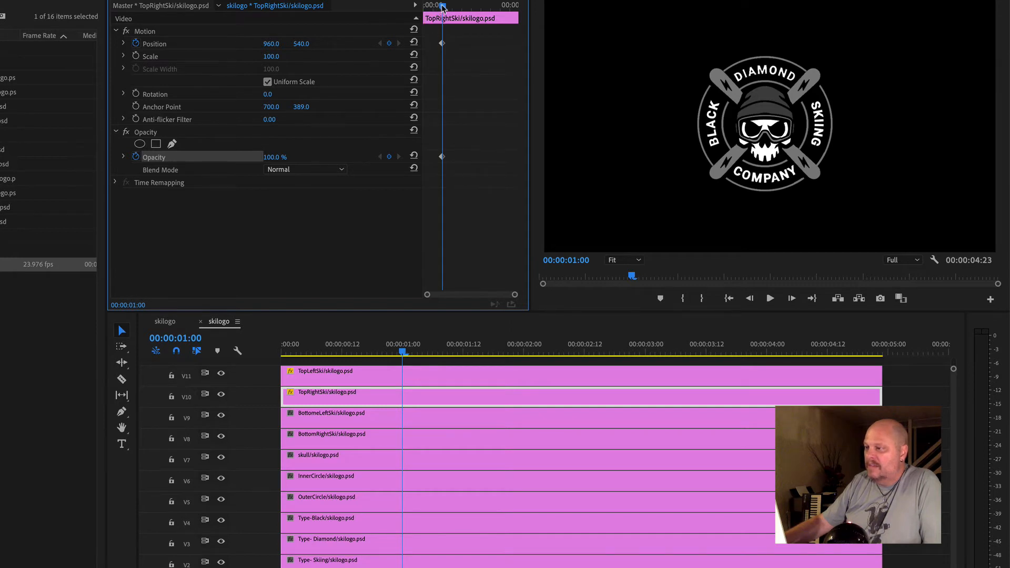
left_click_drag(442, 7, 405, 8)
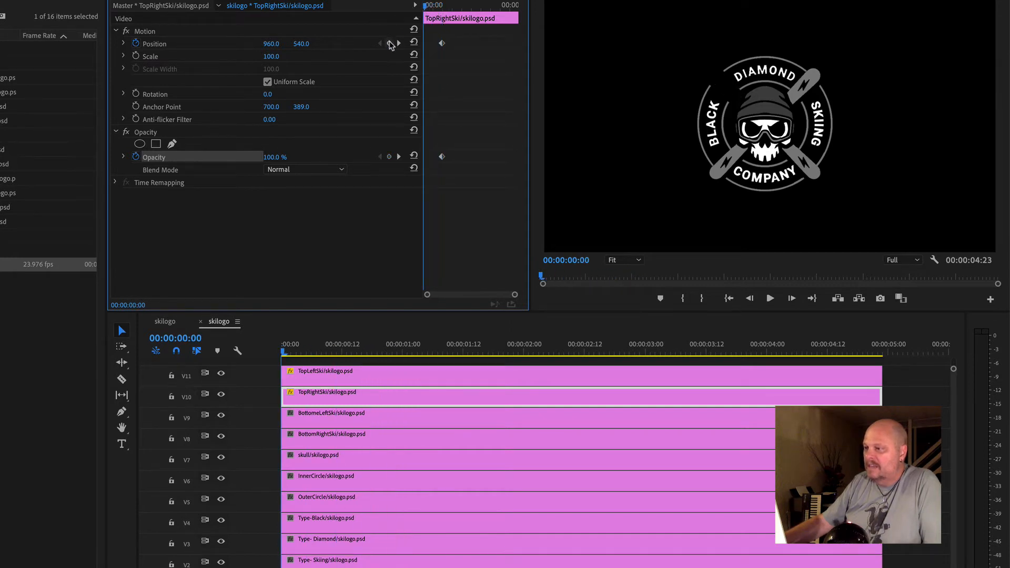
Add a Position keyframe to TopRightSki at 00:00:00:00, moving the ski diagonally up and outward to about 1077.4, 435.3
left_click(389, 44)
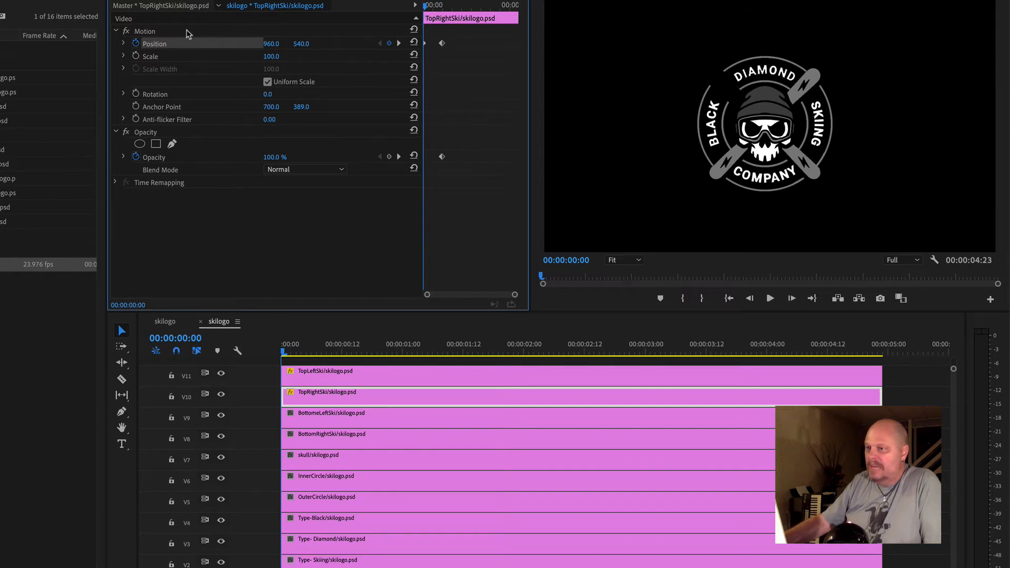
left_click(152, 33)
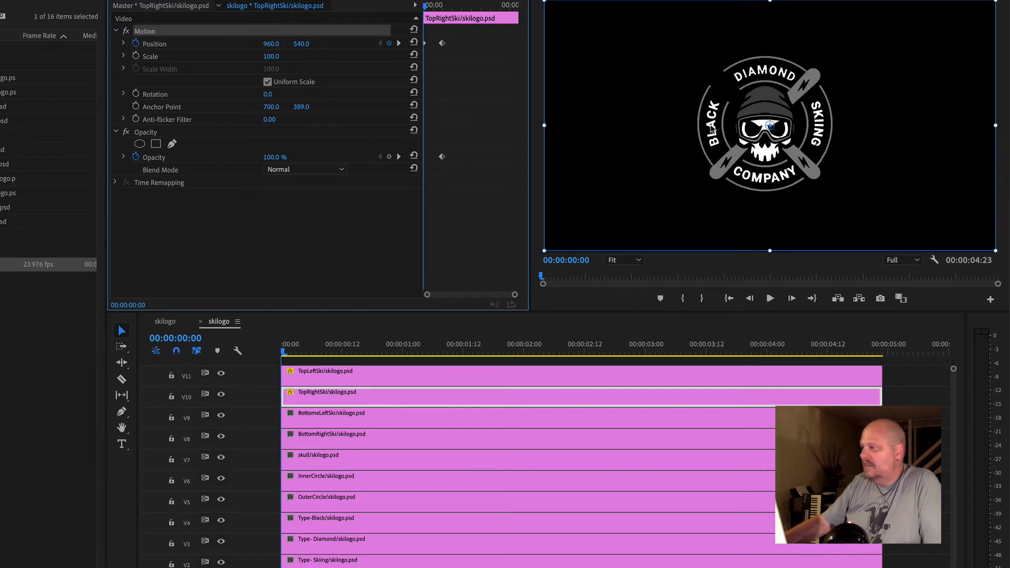
left_click_drag(864, 189, 898, 155)
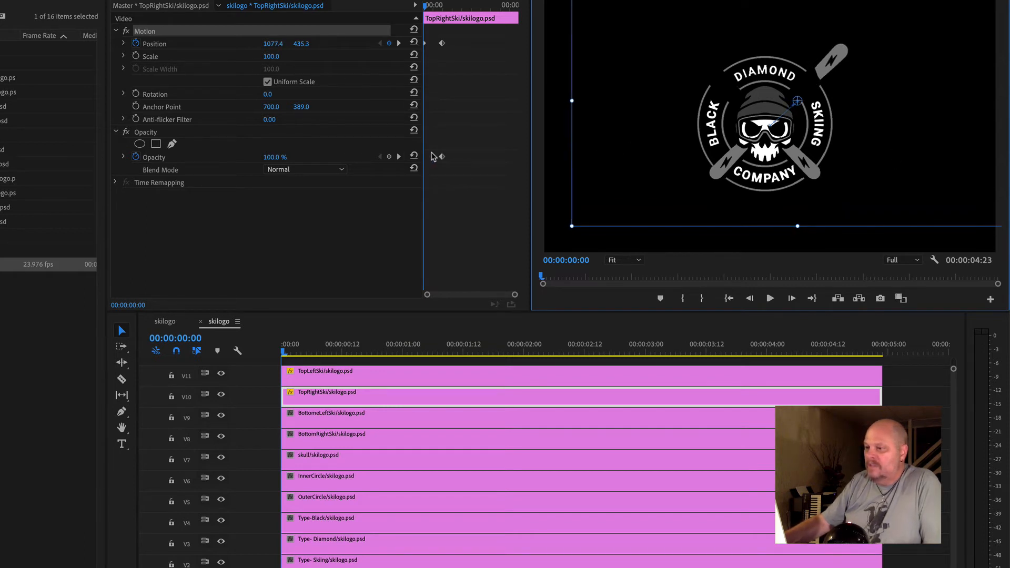
Add an Opacity keyframe of 0% to TopRightSki at 00:00:00:00 and scrub the slide and fade
left_click(389, 157)
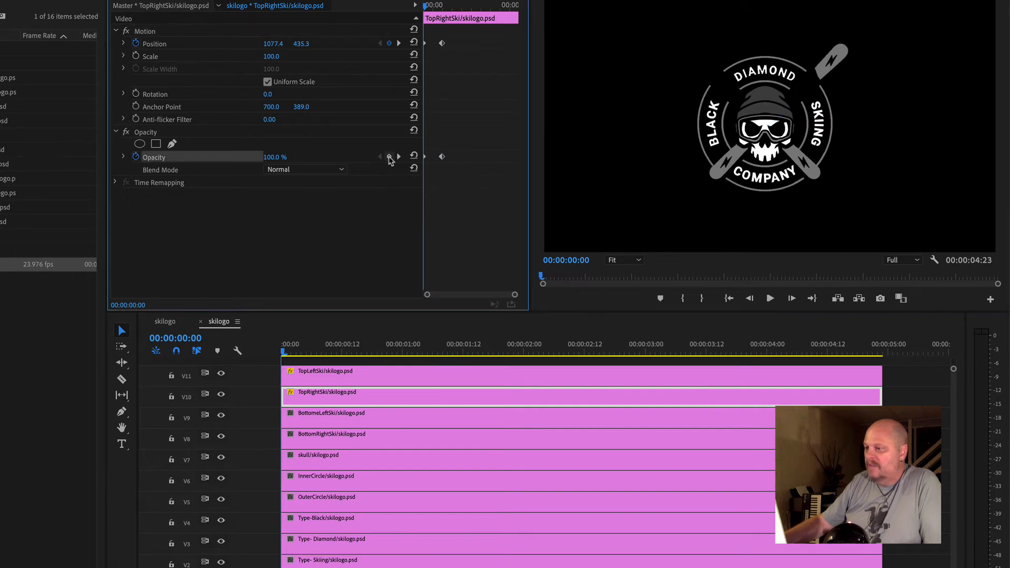
left_click_drag(279, 158, 226, 158)
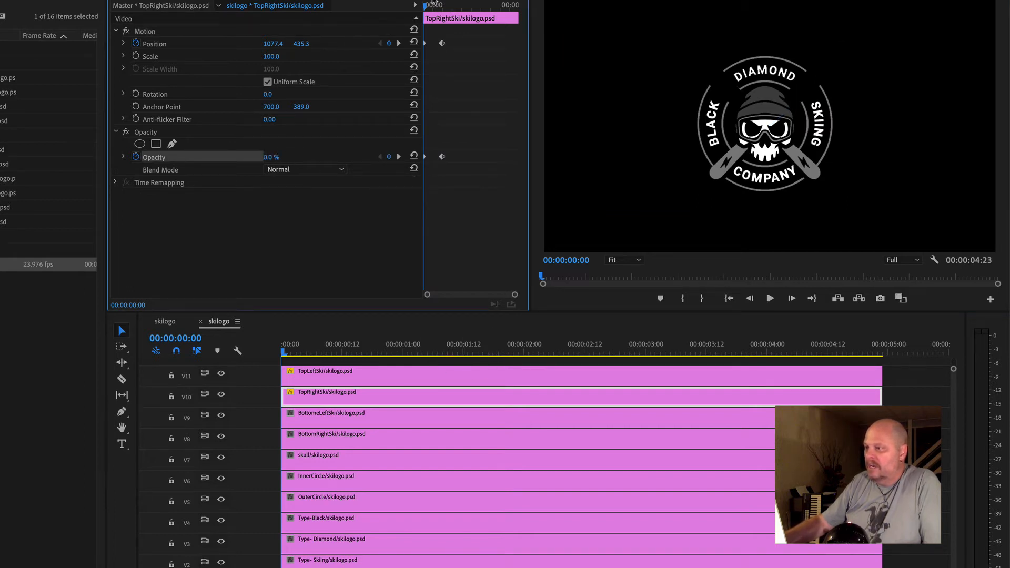
mouse_move(434, 2)
left_mouse_down()
mouse_move(425, 4)
mouse_move(444, 3)
left_mouse_up()
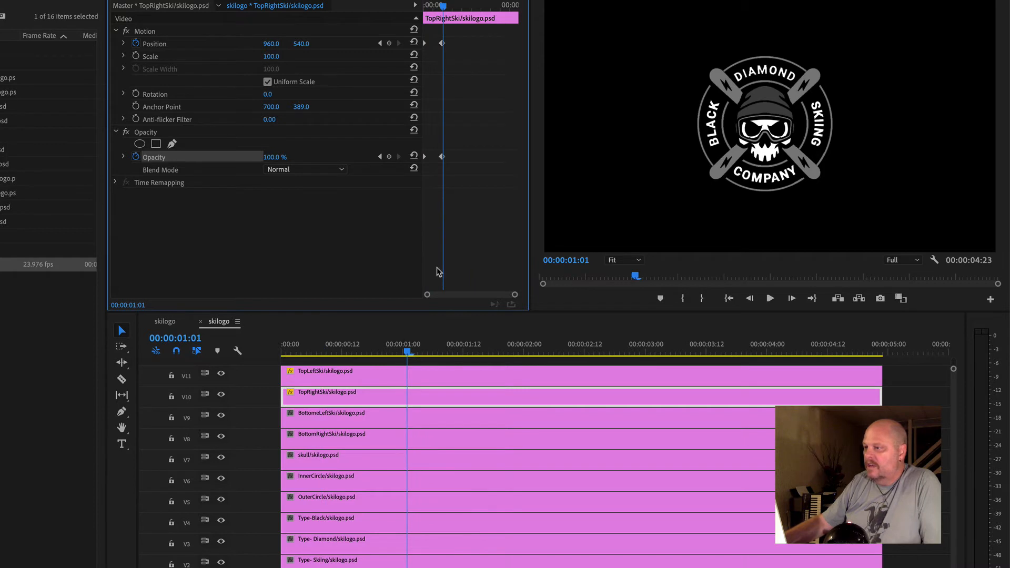
Select the BottomeLeftSki clip, place the playhead at 00:00:01:00, and toggle V9's output to identify the layer
left_click(408, 421)
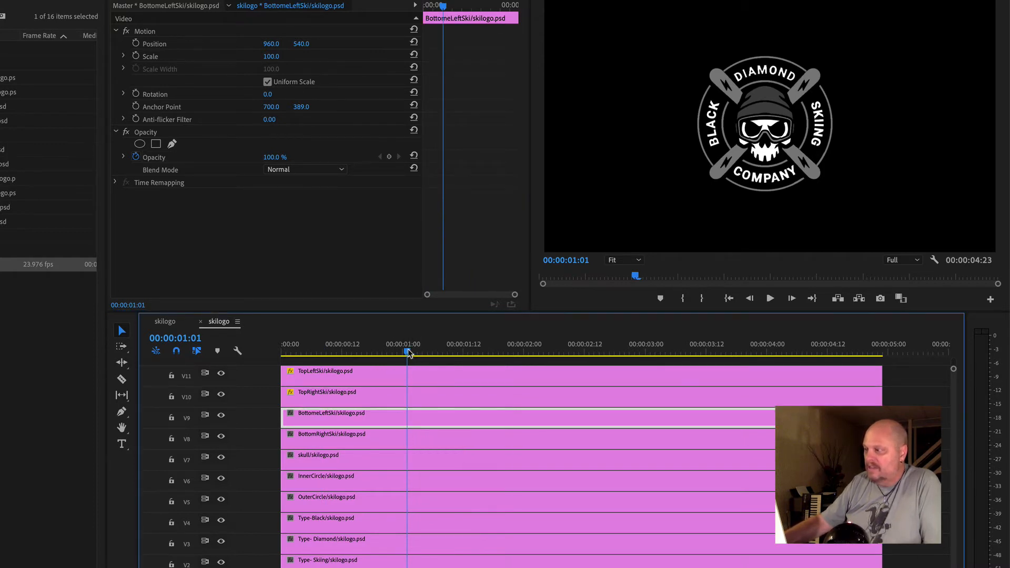
left_click_drag(409, 353, 404, 349)
left_click(220, 415)
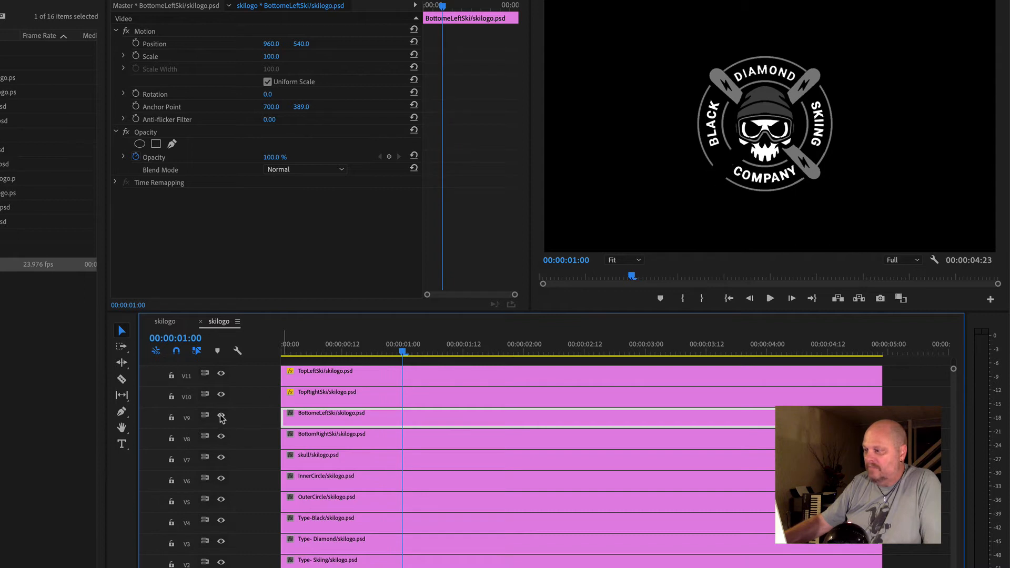
left_click(221, 415)
left_click(221, 415)
left_click(221, 415)
left_click(221, 414)
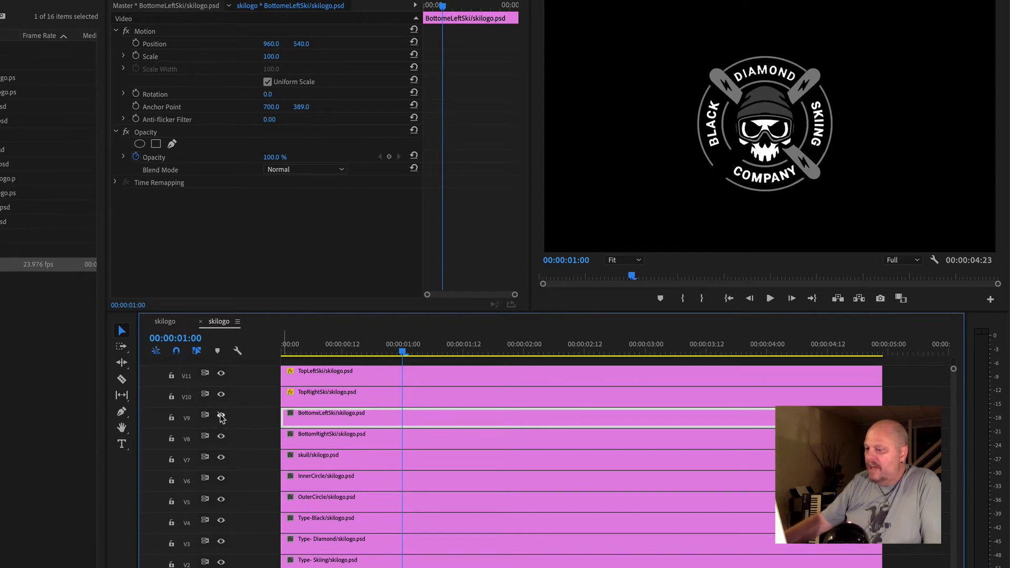
left_click(220, 415)
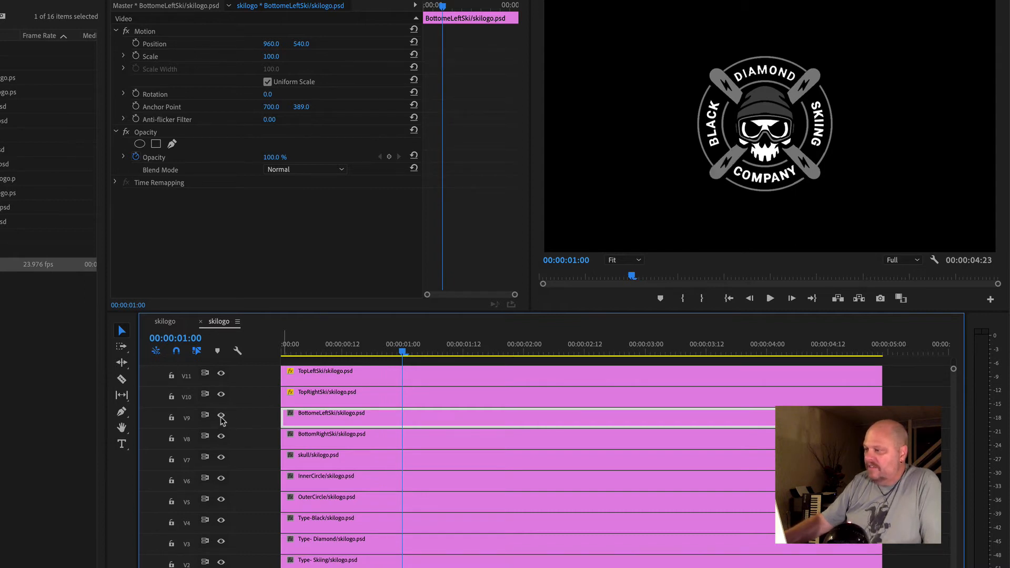
left_click(221, 415)
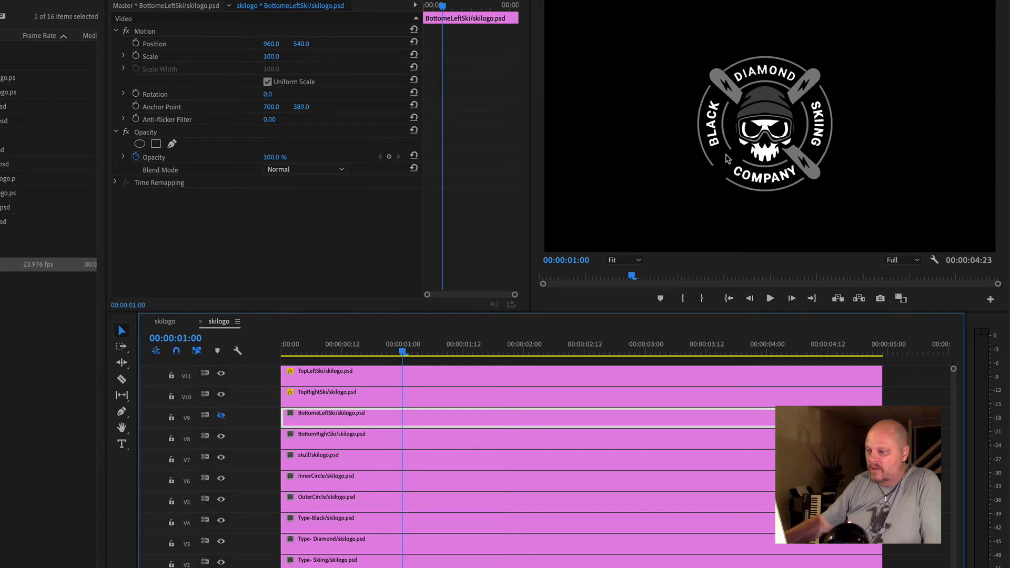
left_click(222, 416)
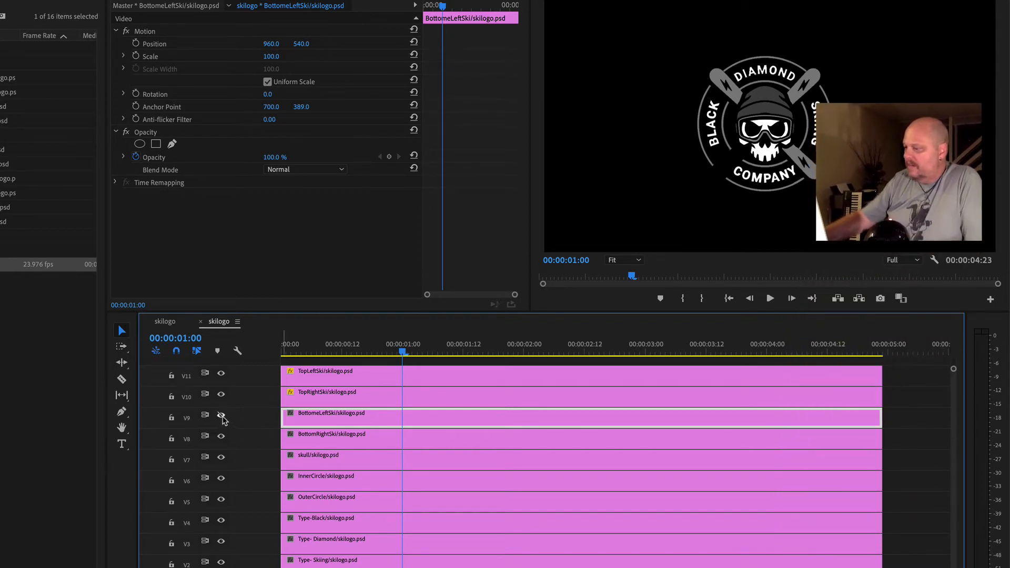
Swap the two bottom ski clips, putting BottomRightSki on V9 and BottomeLeftSki on V8, and toggle V9's output to check the layer
left_click_drag(308, 425, 905, 431)
left_click_drag(838, 428, 290, 443)
key("Left")
left_click(313, 418)
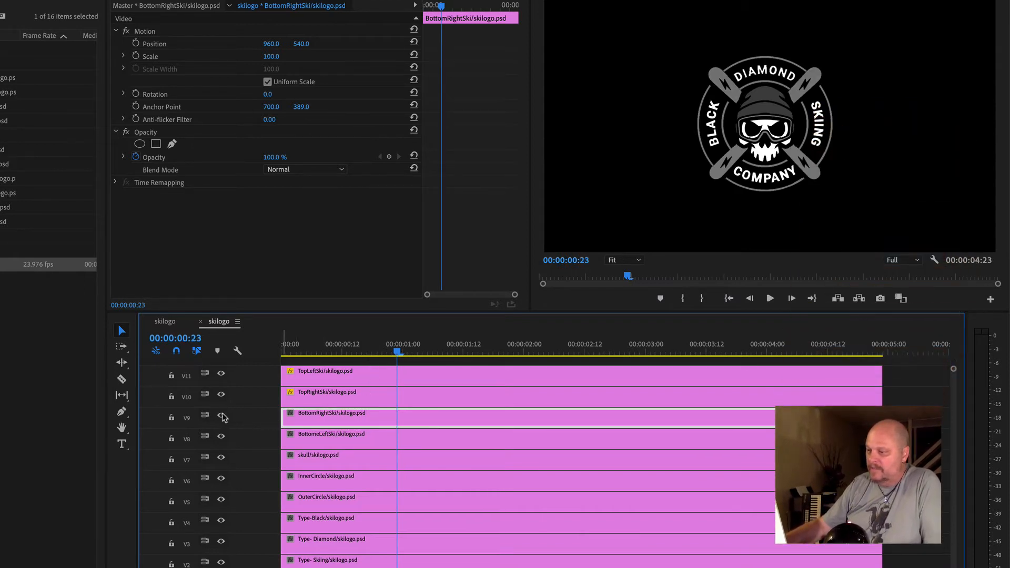
left_click(222, 415)
left_click(222, 415)
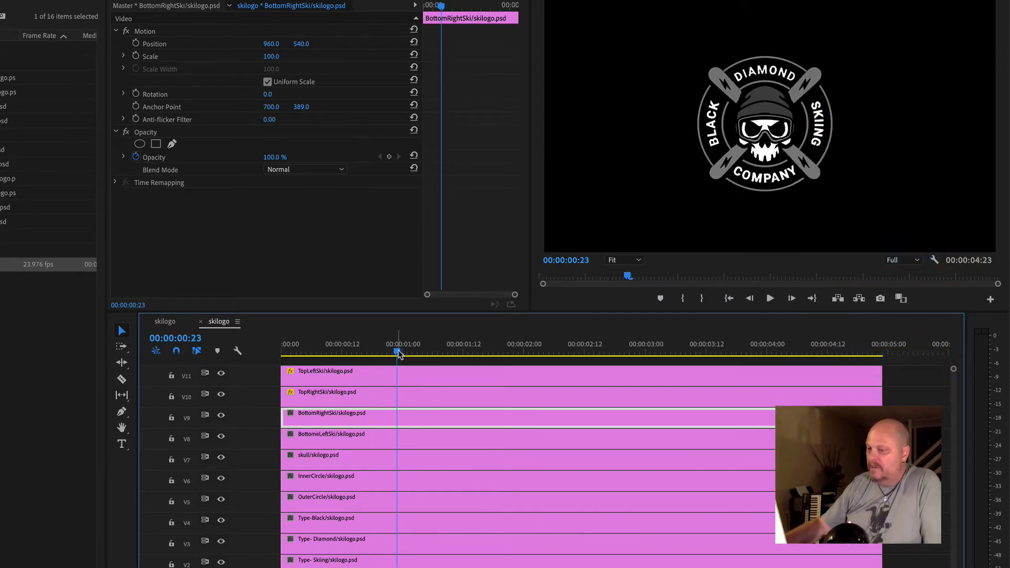
Add Position and Opacity keyframes to BottomRightSki at 00:00:01:00, keeping its resting position and 100% opacity
left_click_drag(399, 352, 404, 355)
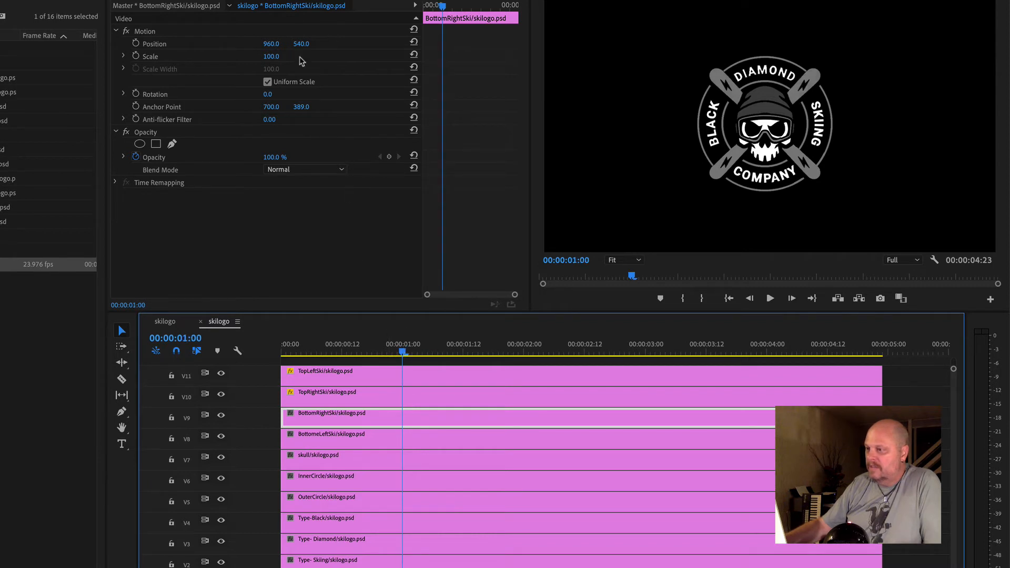
left_click(136, 43)
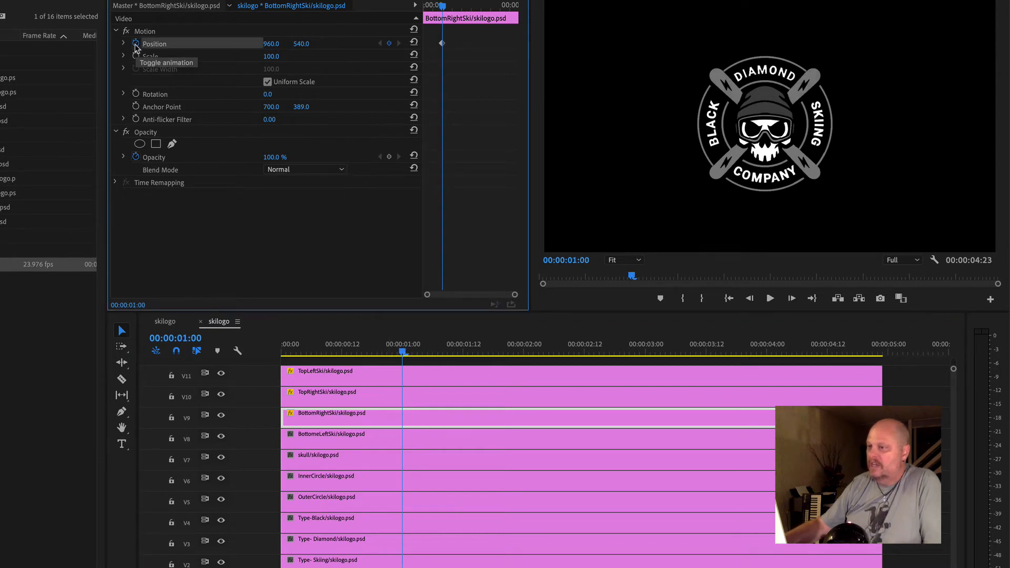
left_click(136, 156)
left_click(135, 156)
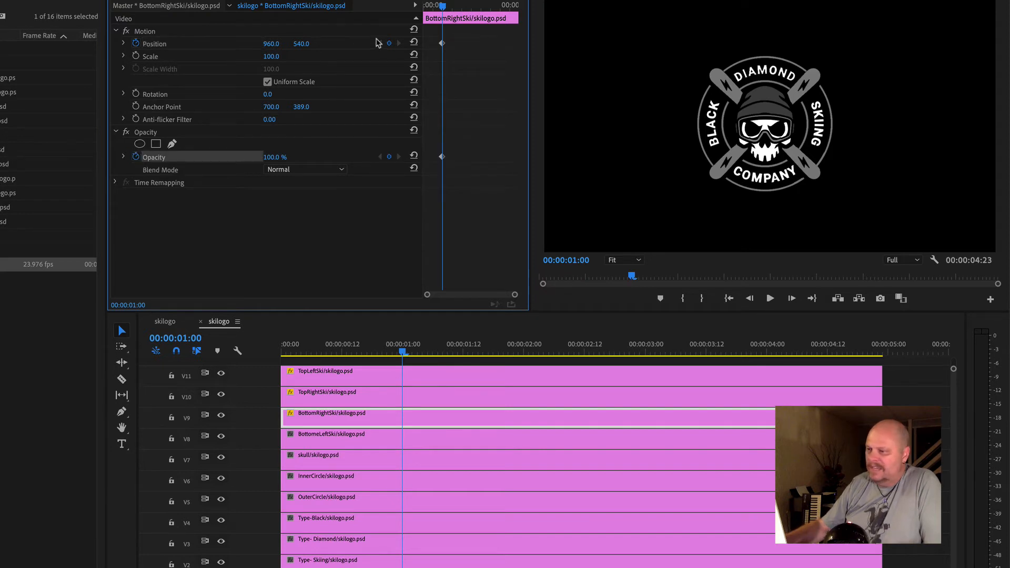
Add starting keyframes to BottomRightSki at 00:00:00:00, moving it diagonally outward to about 1082.6, 672.8 and setting Opacity to 0%
left_click_drag(444, 6, 401, 6)
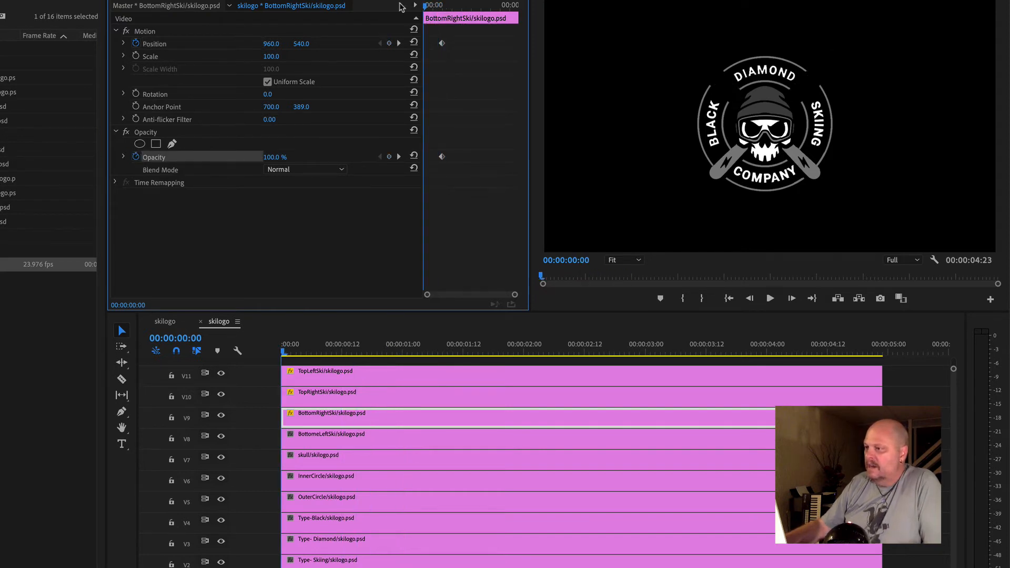
left_click(389, 44)
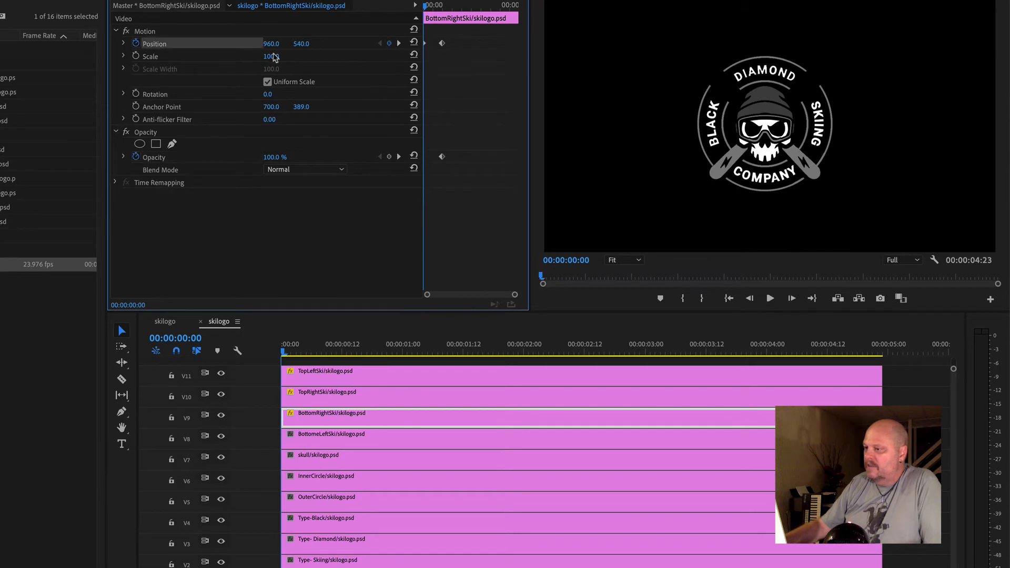
left_click(148, 31)
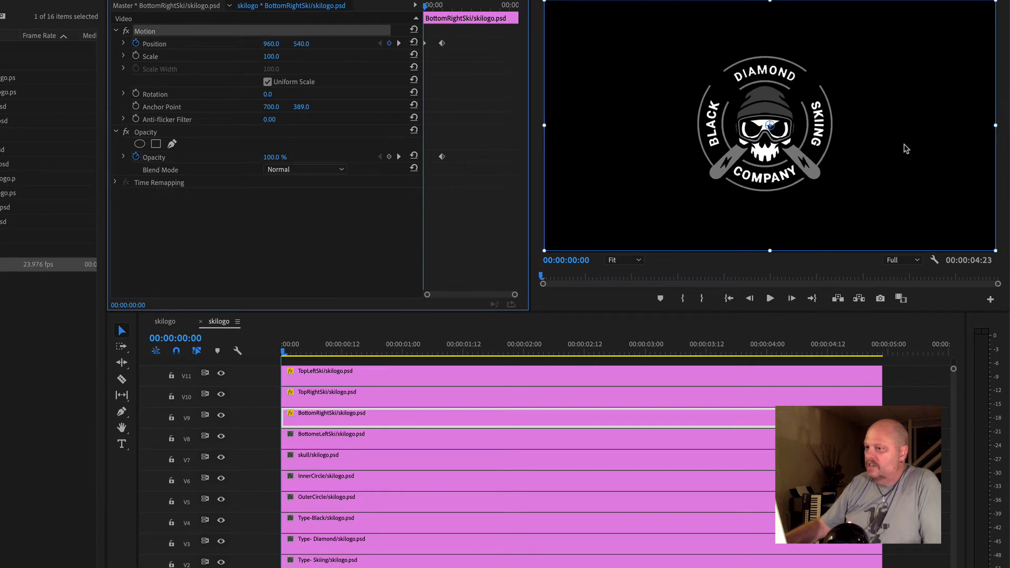
left_click_drag(903, 144, 934, 178)
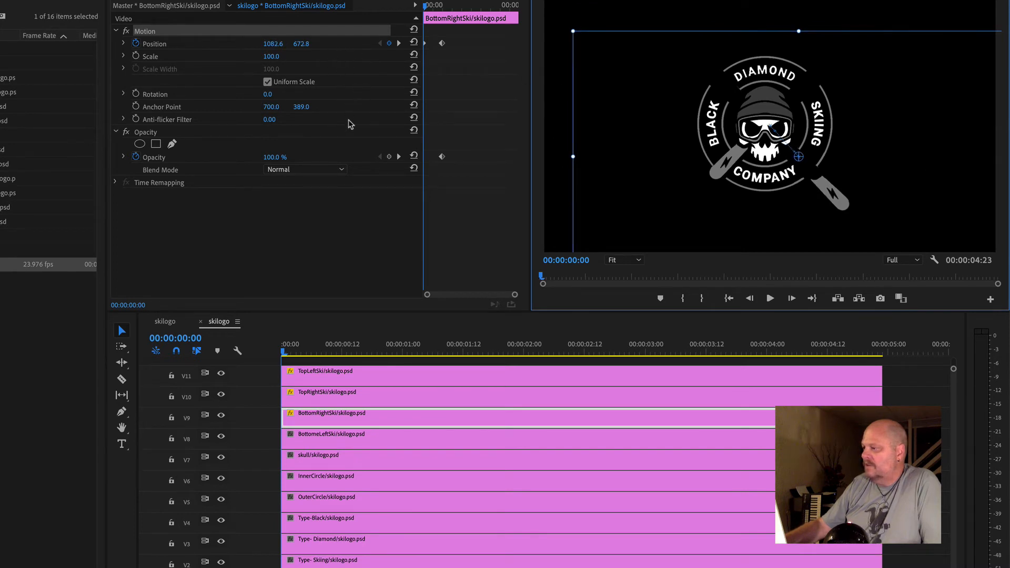
left_click(389, 158)
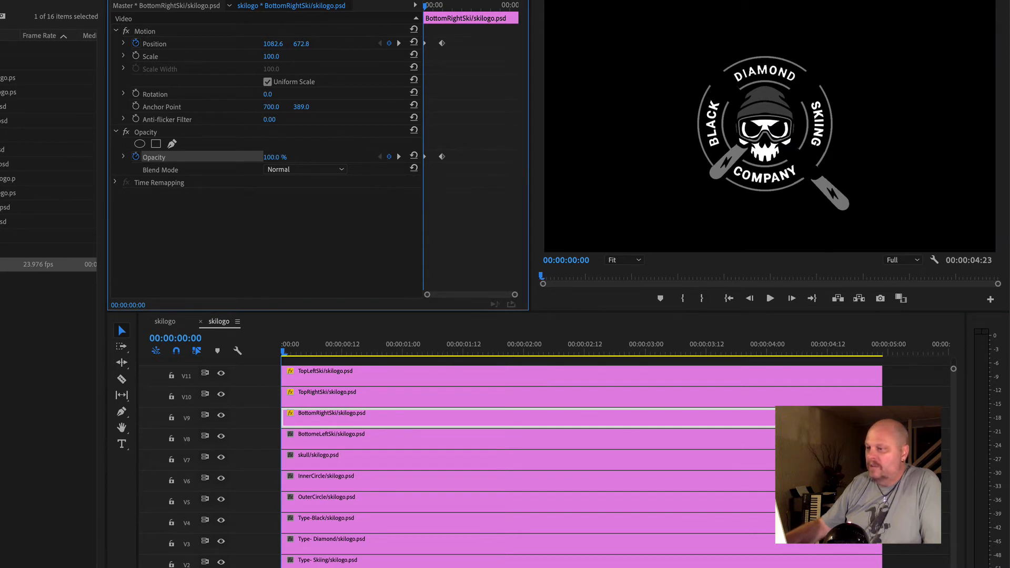
left_click_drag(274, 156, 221, 157)
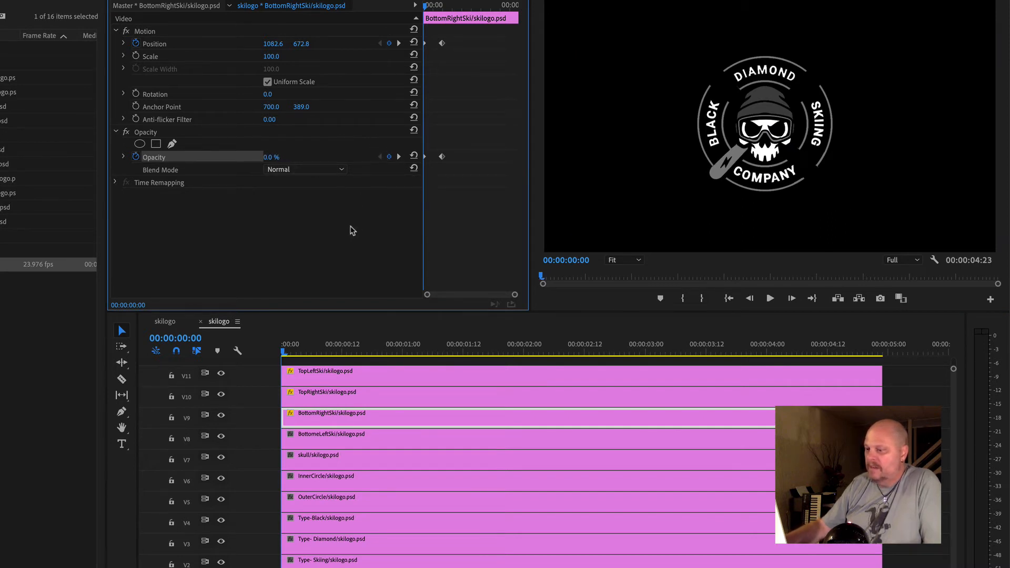
Add Position and Opacity keyframes to the BottomeLeftSki clip at 00:00:01:00
left_click(401, 438)
left_click(404, 354)
left_click_drag(403, 354, 407, 354)
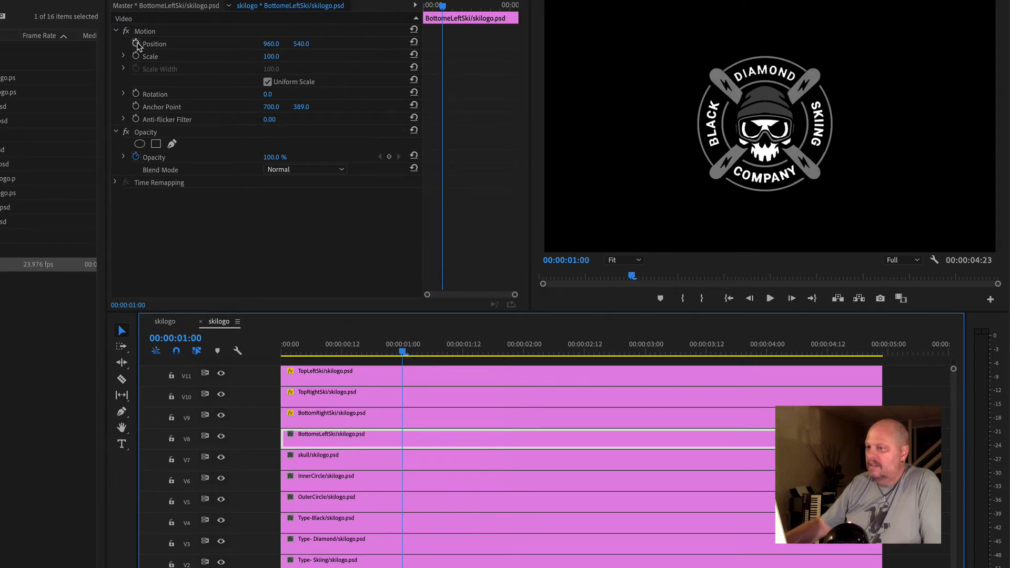
left_click(136, 44)
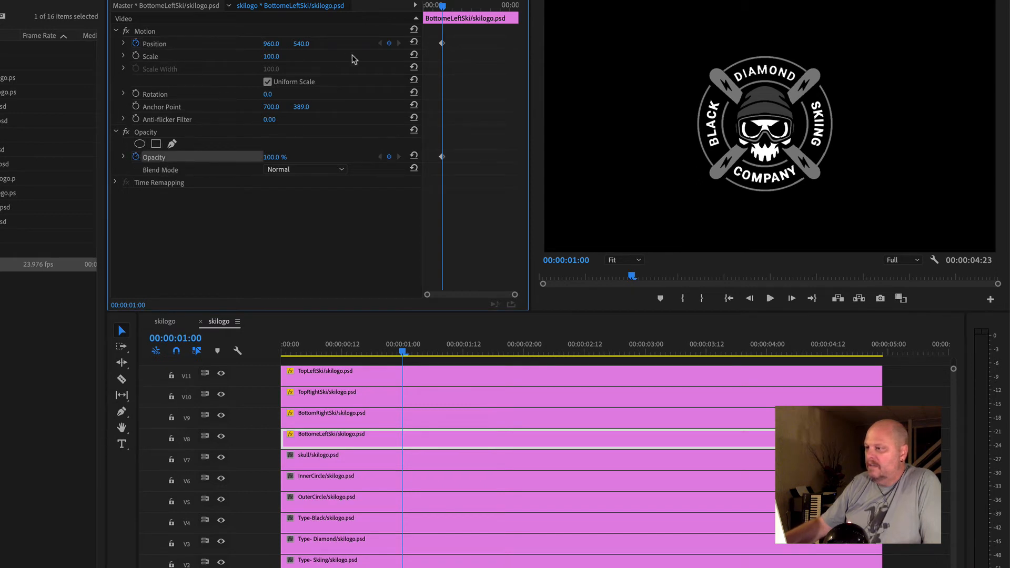
Add starting keyframes to BottomeLeftSki at 00:00:00:00, moving it outward to about 845.1, 667.7 with 0% Opacity, and scrub the animation
left_click_drag(442, 8, 416, 8)
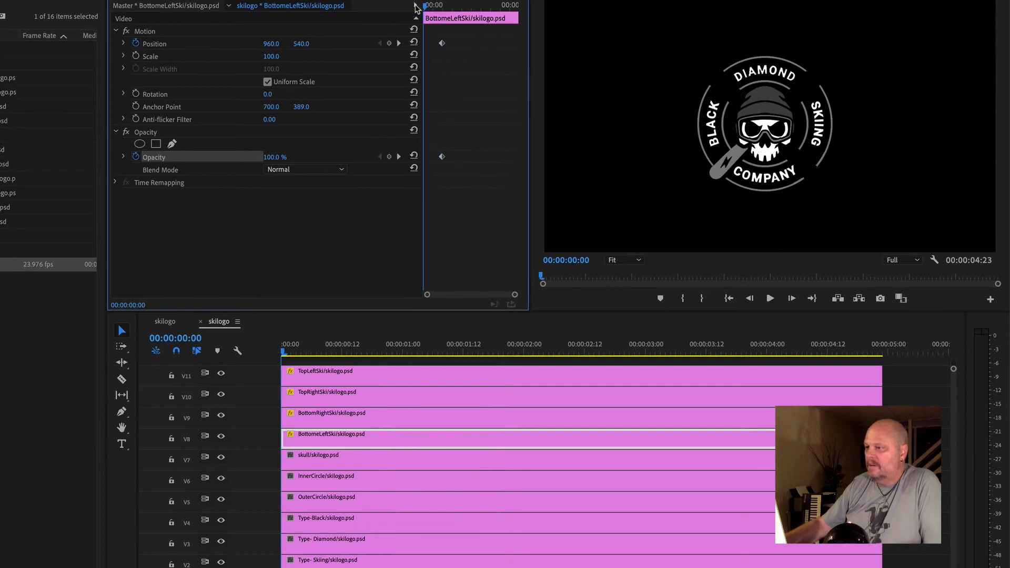
left_click(389, 44)
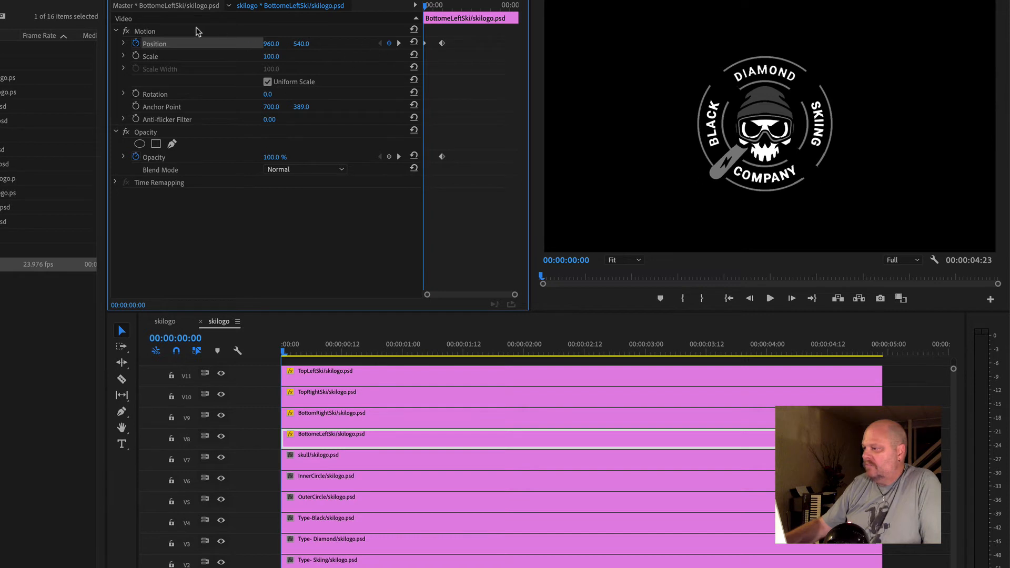
left_click(192, 31)
left_click_drag(706, 221, 681, 245)
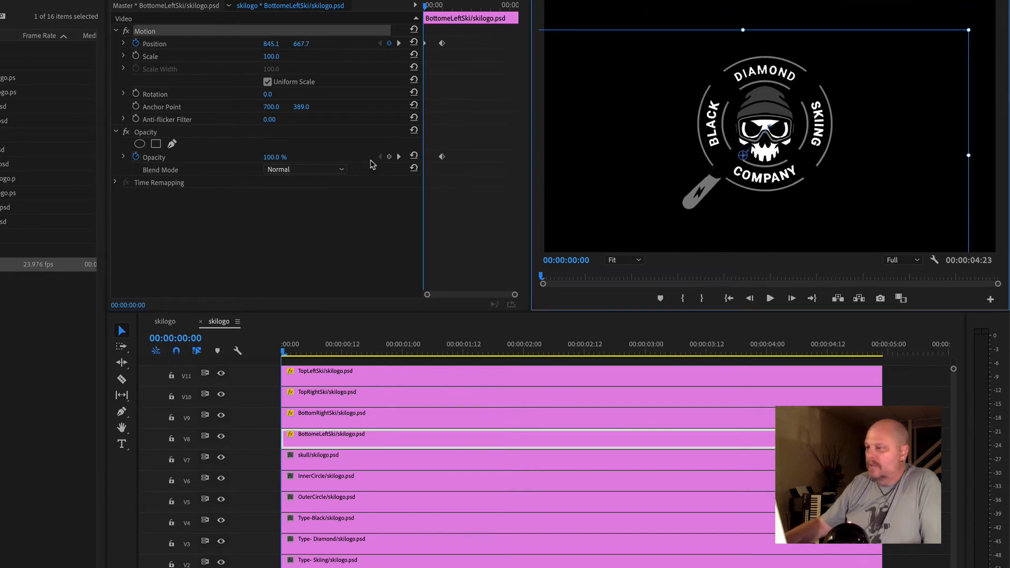
left_click(389, 157)
left_click_drag(278, 158, 226, 158)
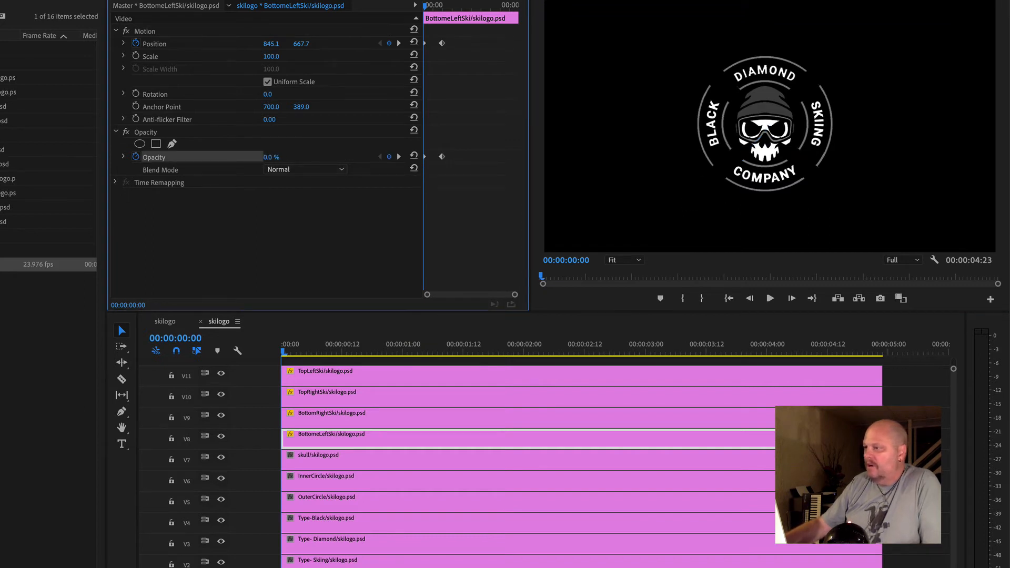
left_click_drag(437, 7, 410, 18)
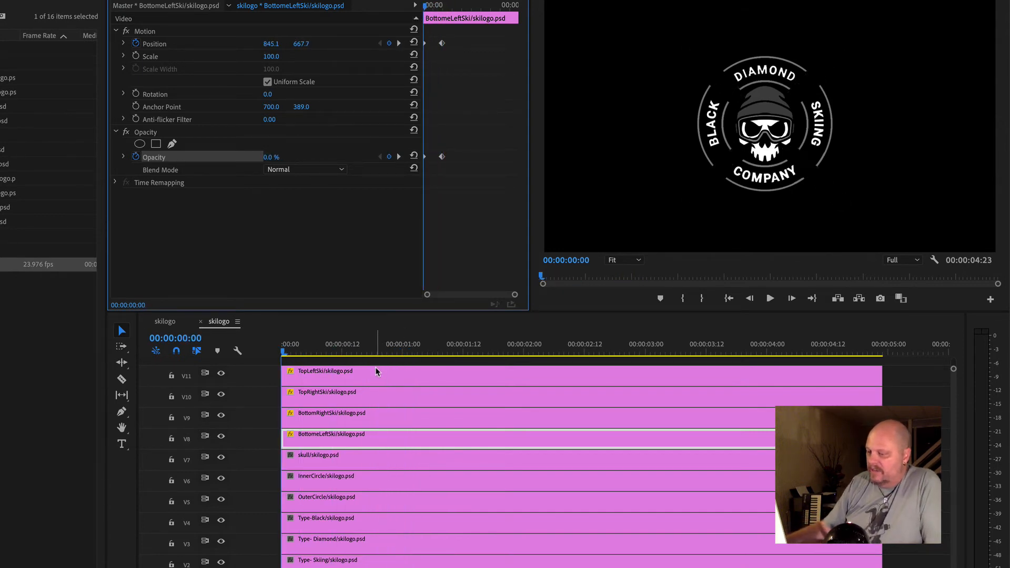
Stagger the four ski clips from V11 down to V8 about five frames apart, starting five frames in, and play the sequence from the start
left_click_drag(376, 398, 624, 452)
key("super+z")
left_click(532, 441)
left_click_drag(393, 349, 221, 356)
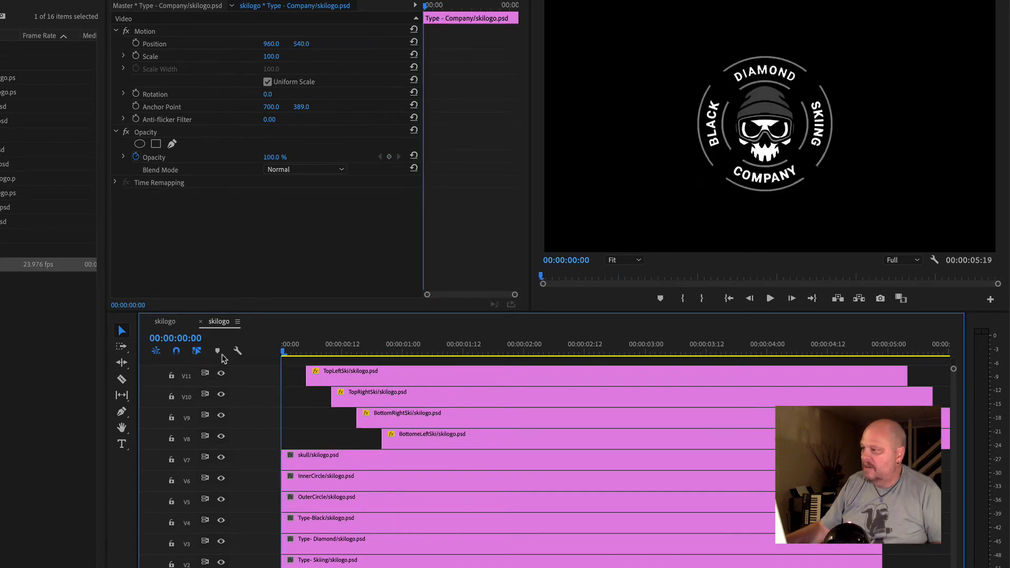
key("space")
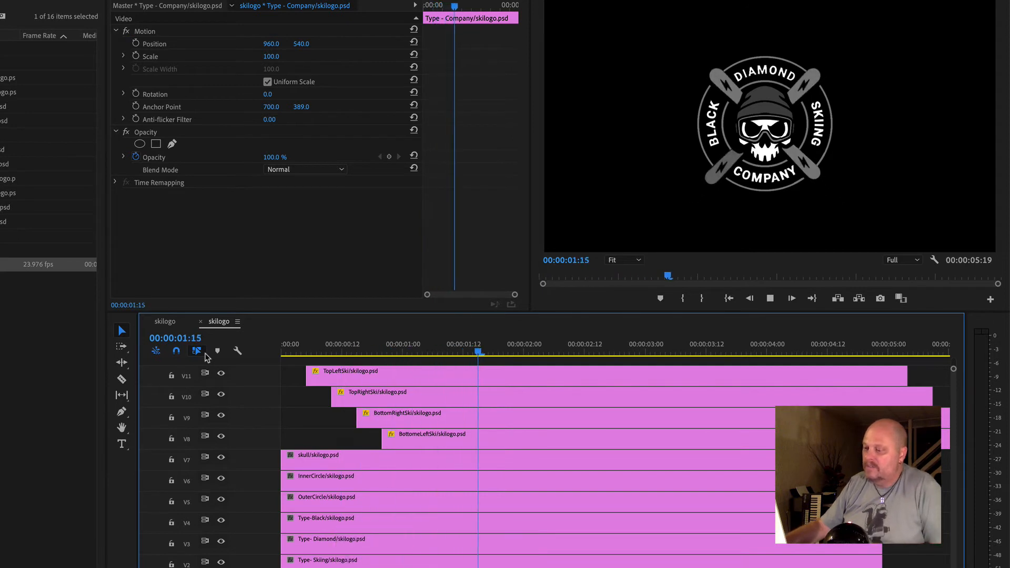
key("space")
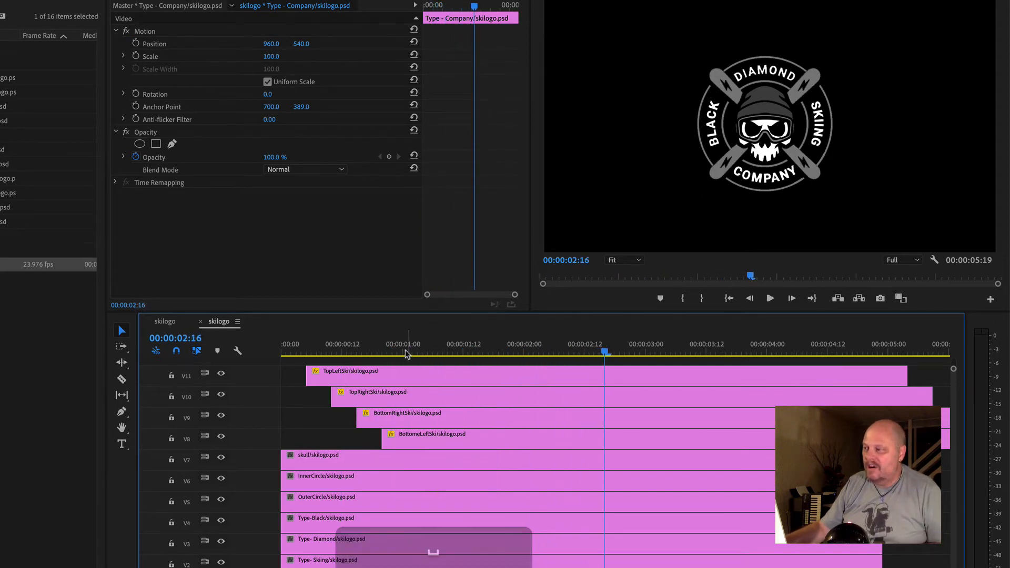
Apply Ease In temporal interpolation to the ending Position keyframe of the TopLeftSki clip
left_click_drag(377, 351, 450, 372)
left_click(451, 371)
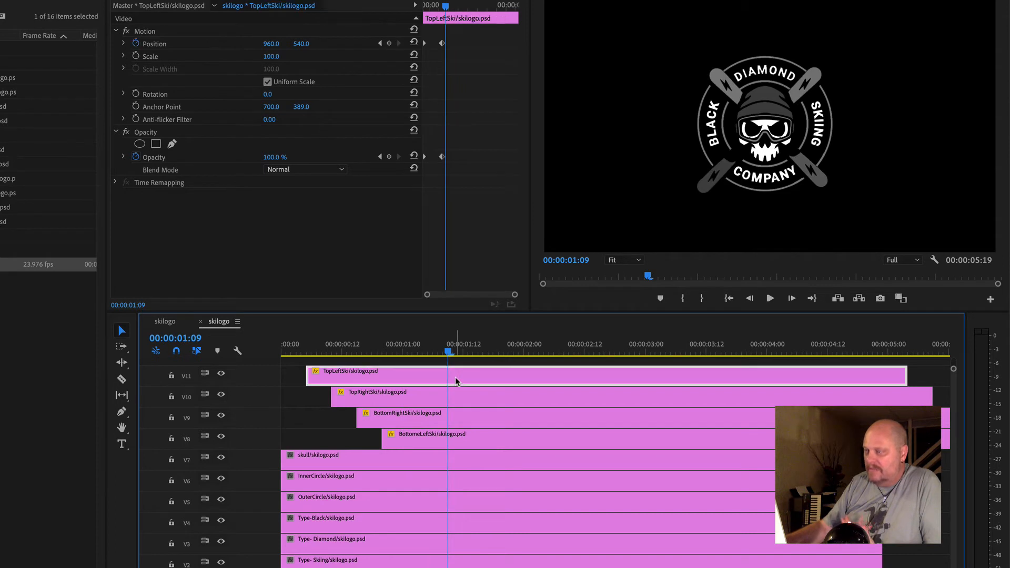
left_click(442, 43)
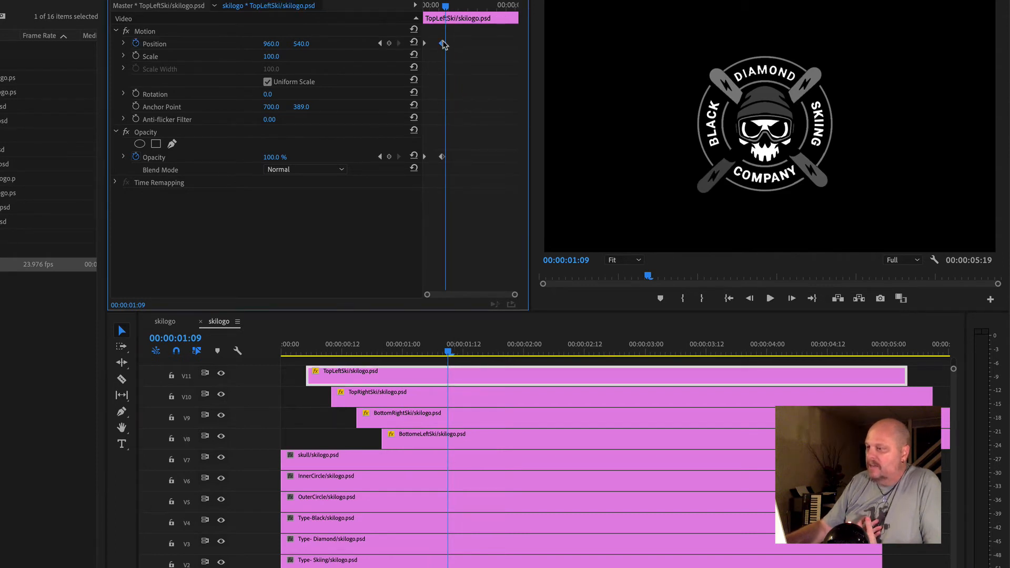
right_click(442, 44)
mouse_move(501, 144)
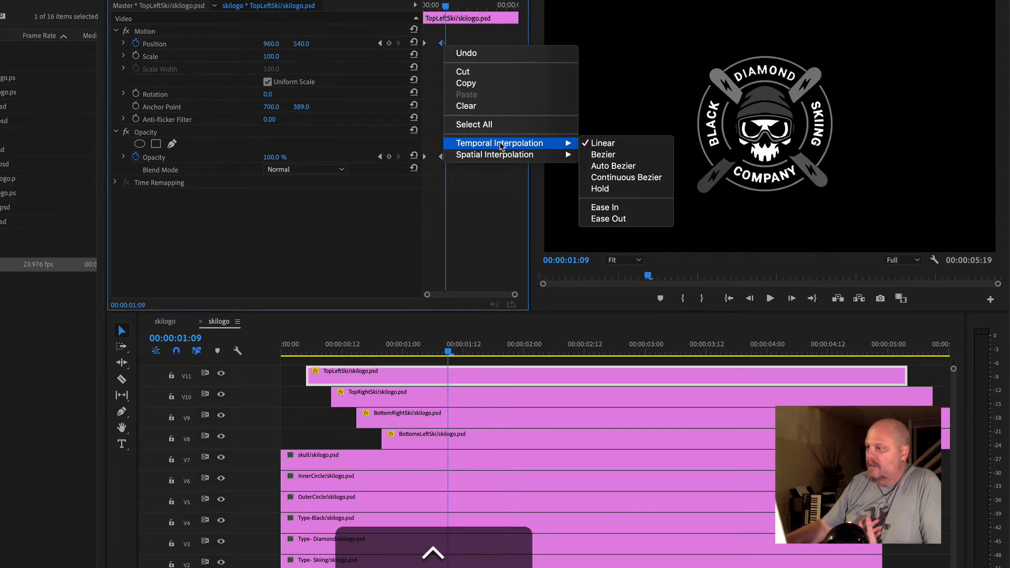
left_click(633, 207)
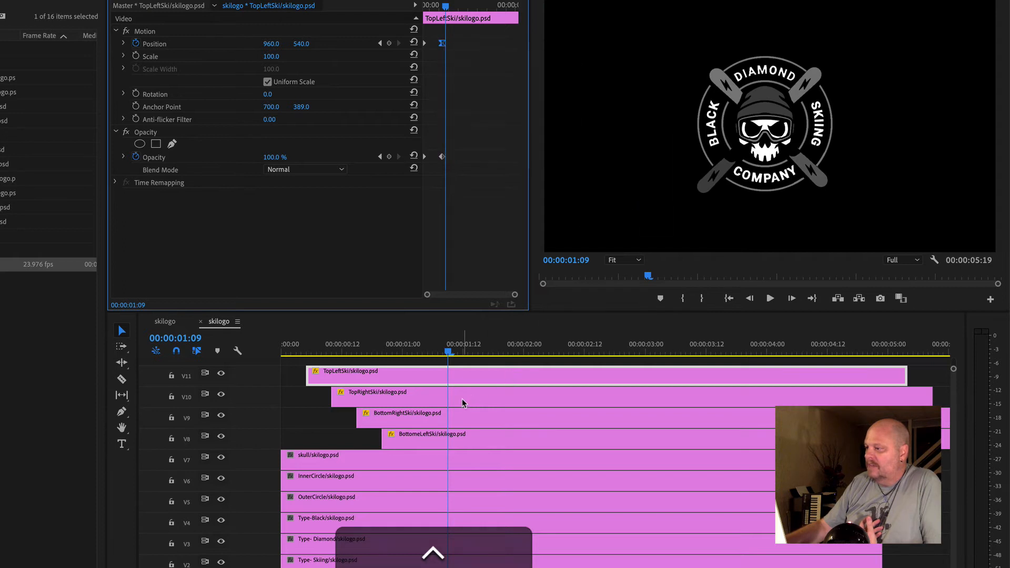
Apply Ease In temporal interpolation to the ending Position keyframe of the TopRightSki clip
left_click(462, 399)
left_click(442, 43)
right_click(443, 44)
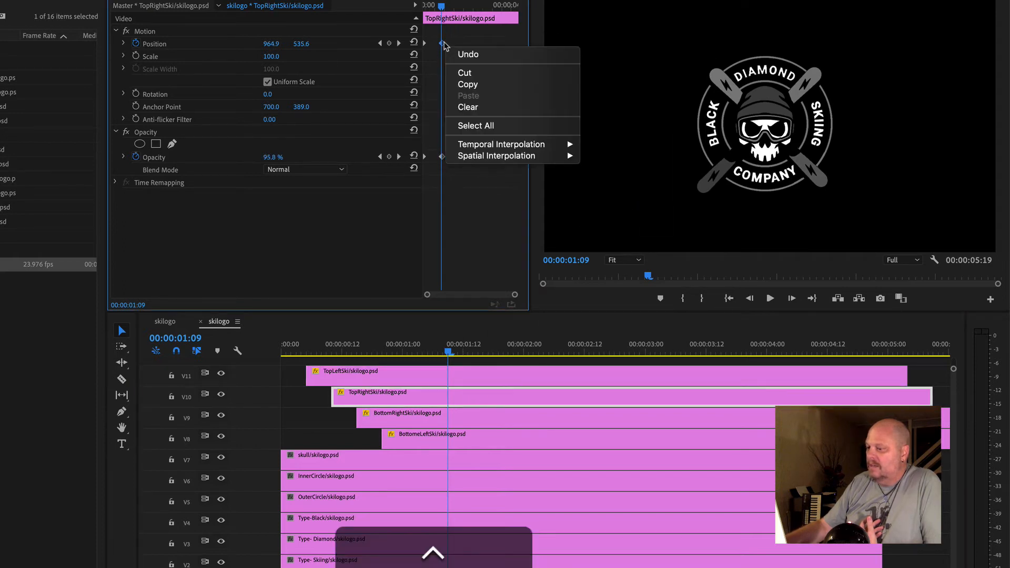
mouse_move(498, 145)
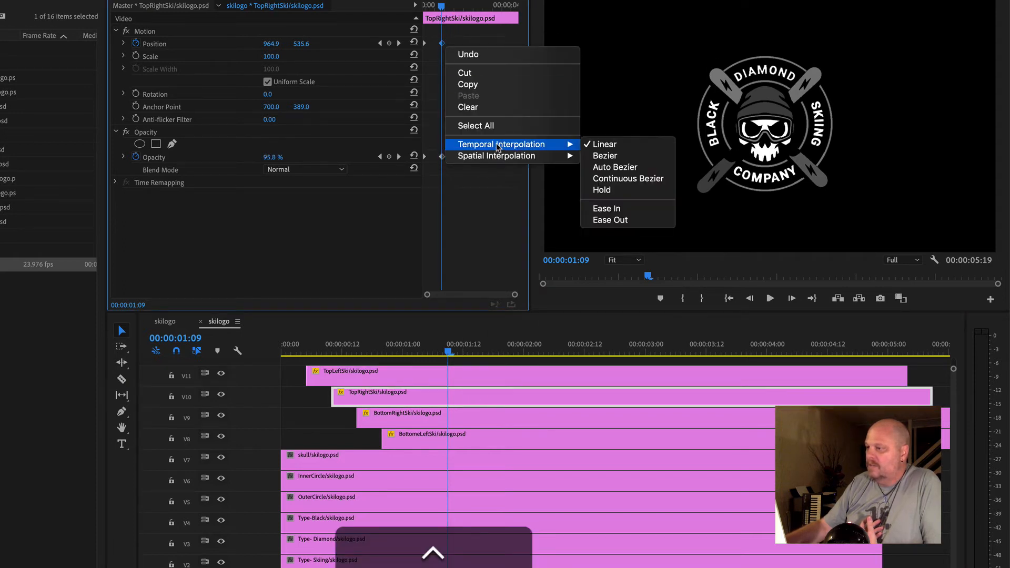
left_click(658, 210)
Apply Ease In temporal interpolation to the ending Position keyframe of the BottomRightSki clip
left_click(492, 413)
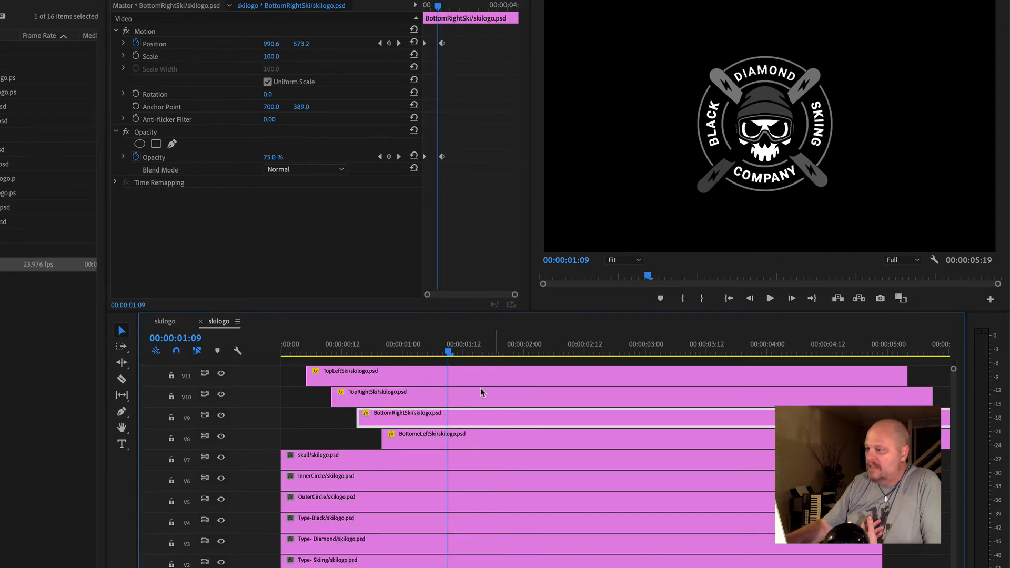
left_click(442, 43)
right_click(442, 43)
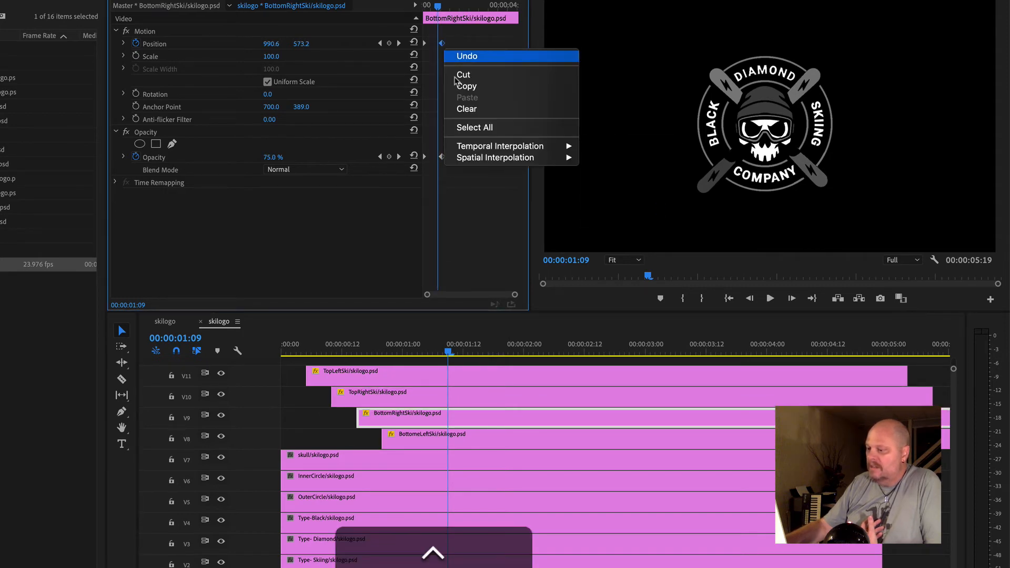
mouse_move(500, 146)
left_click(604, 210)
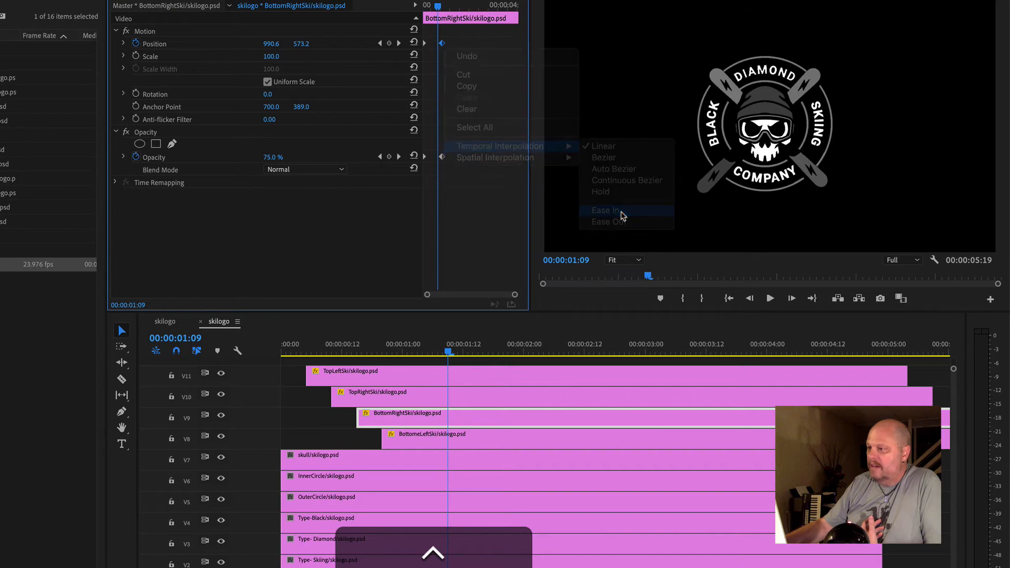
Apply Ease In temporal interpolation to the ending Position keyframe of the BottomeLeftSki clip
left_click(464, 441)
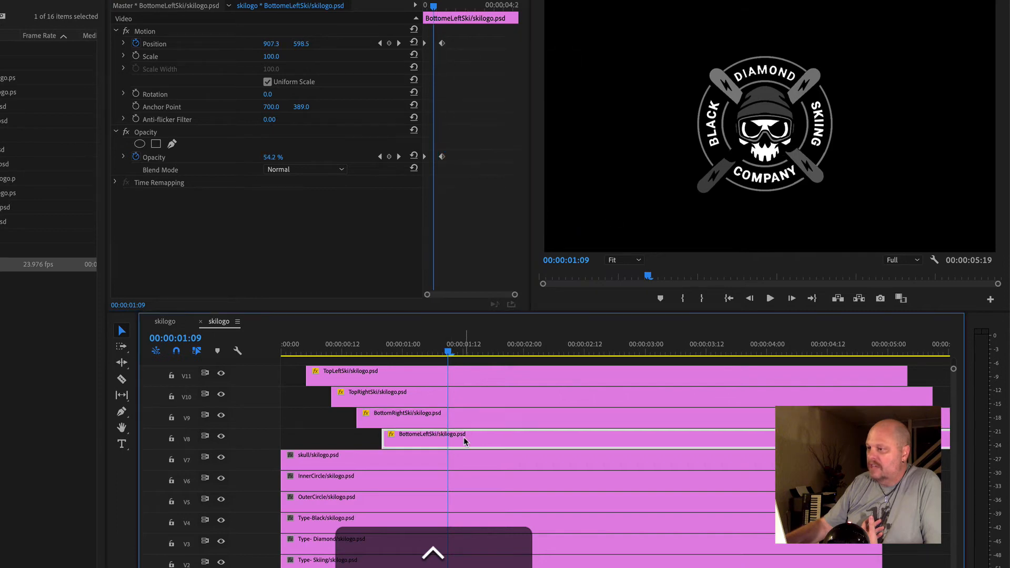
left_click(442, 43)
right_click(442, 43)
mouse_move(487, 147)
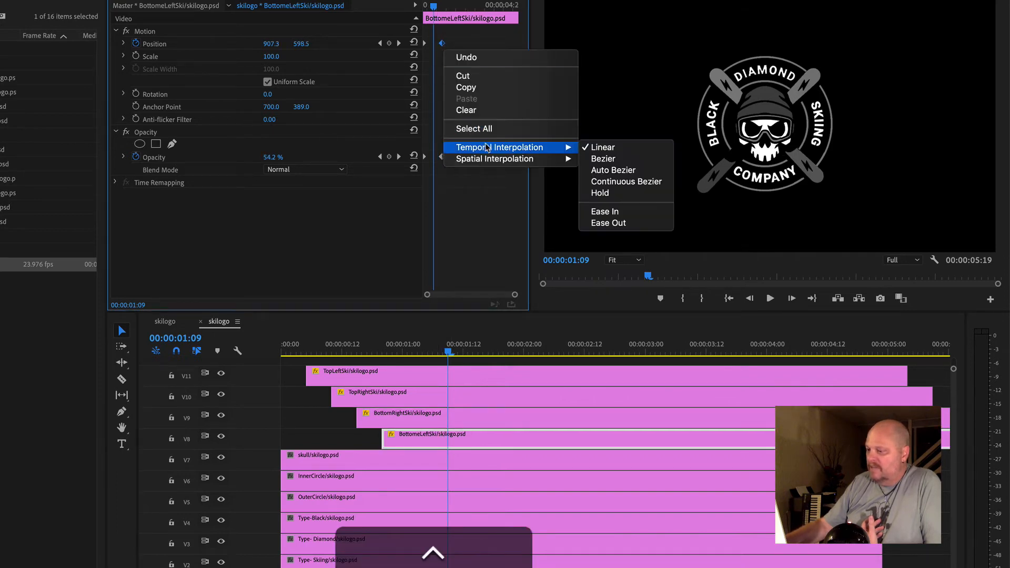
left_click(621, 213)
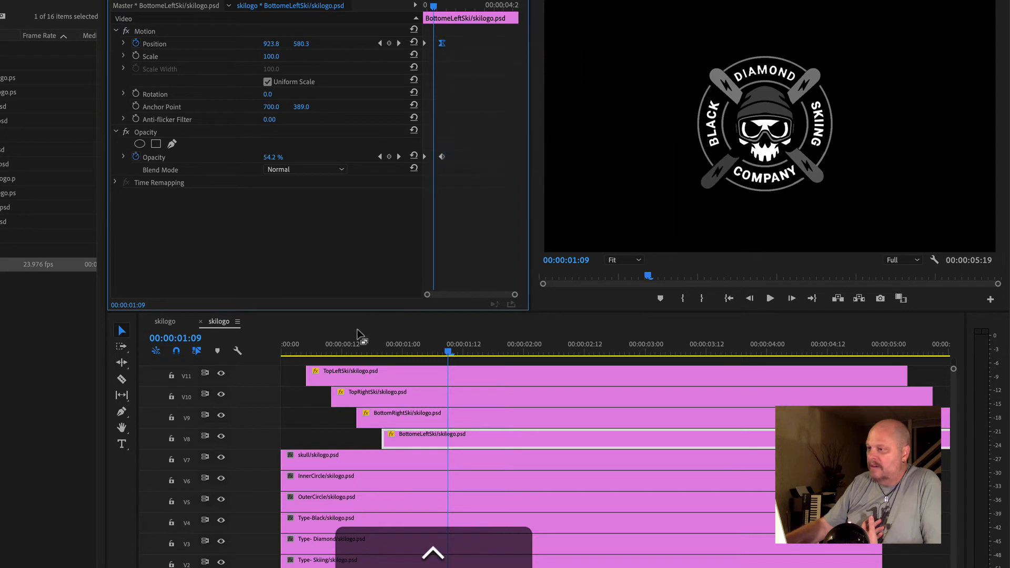
Play the sequence from the start several times to review the eased motion of the four skis
key("Home")
key("space")
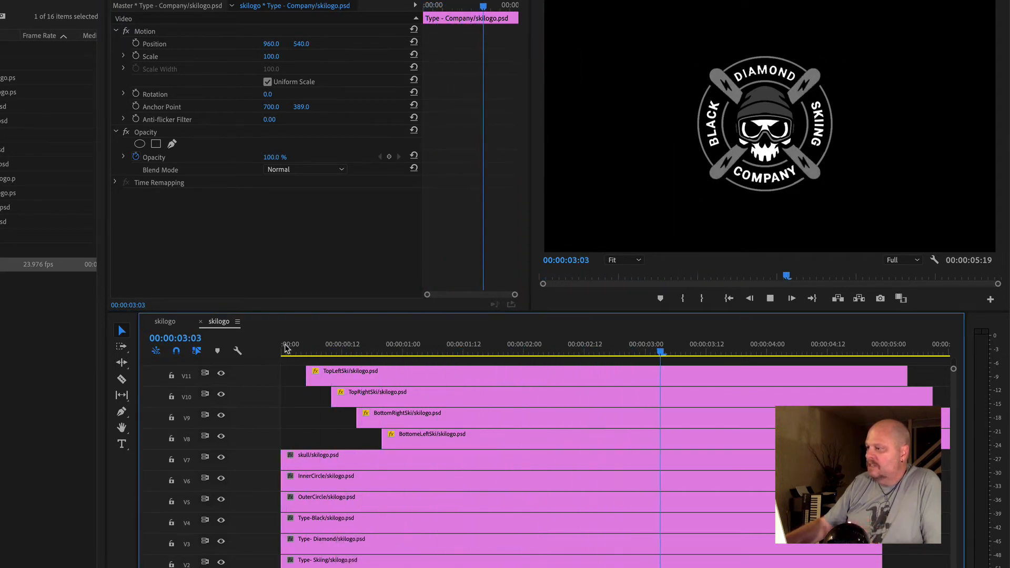
key("Home")
key("space")
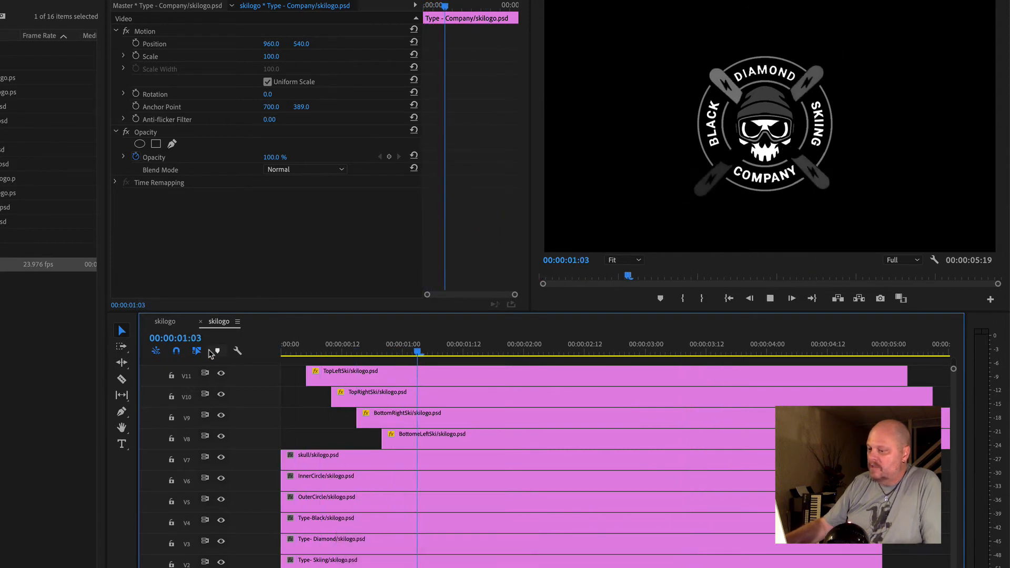
key("Home")
key("space")
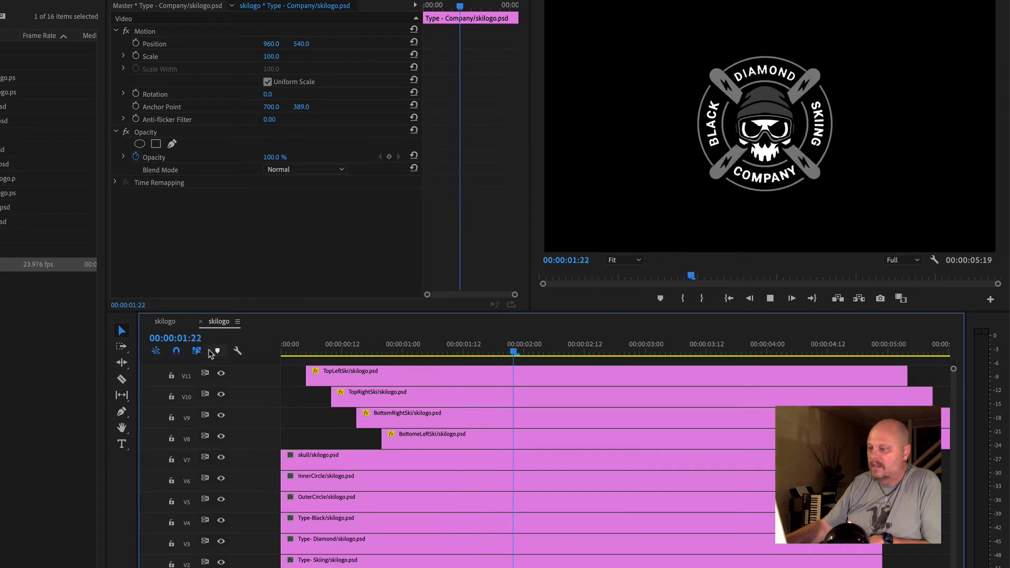
key("Home")
key("space")
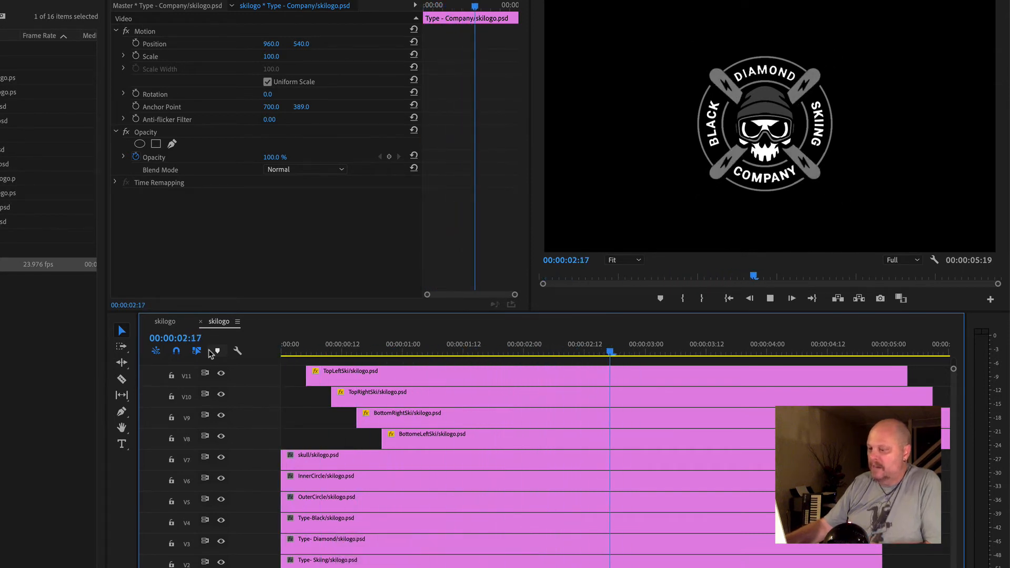
key("space")
Select the skull clip on V7 and switch its track output off and on to check which artwork it holds
key("p")
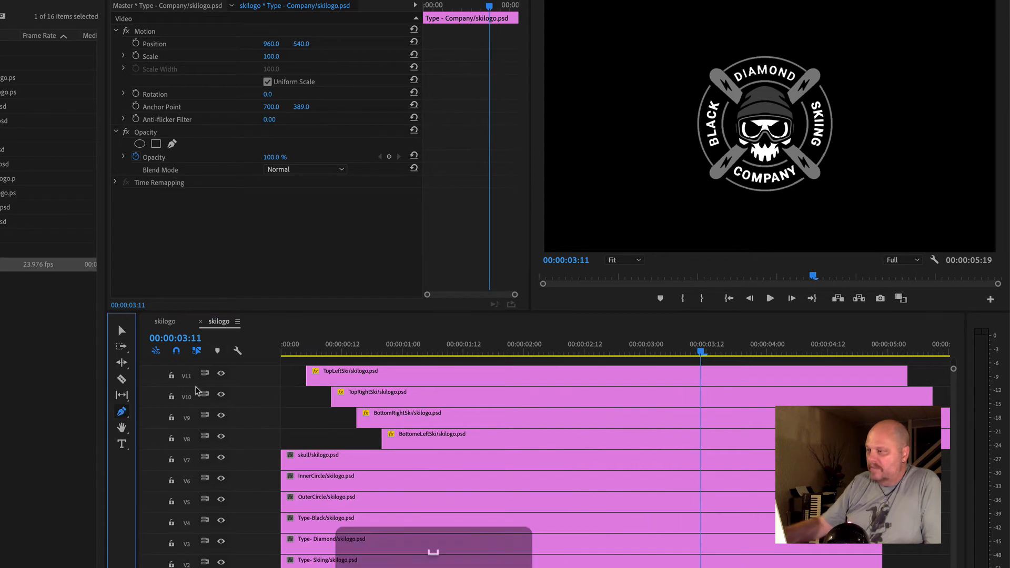
left_click(418, 345)
left_click(334, 458)
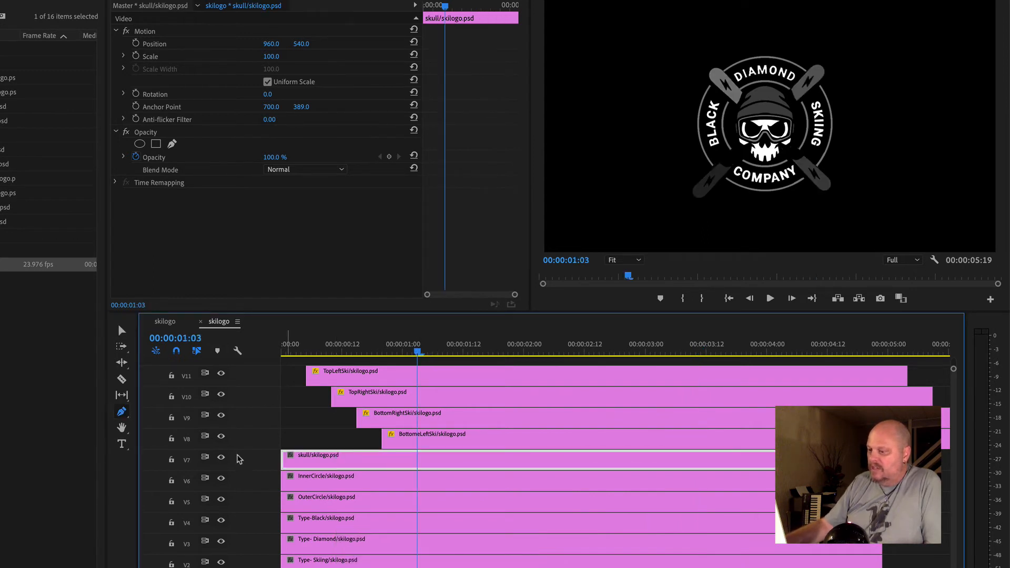
left_click(221, 458)
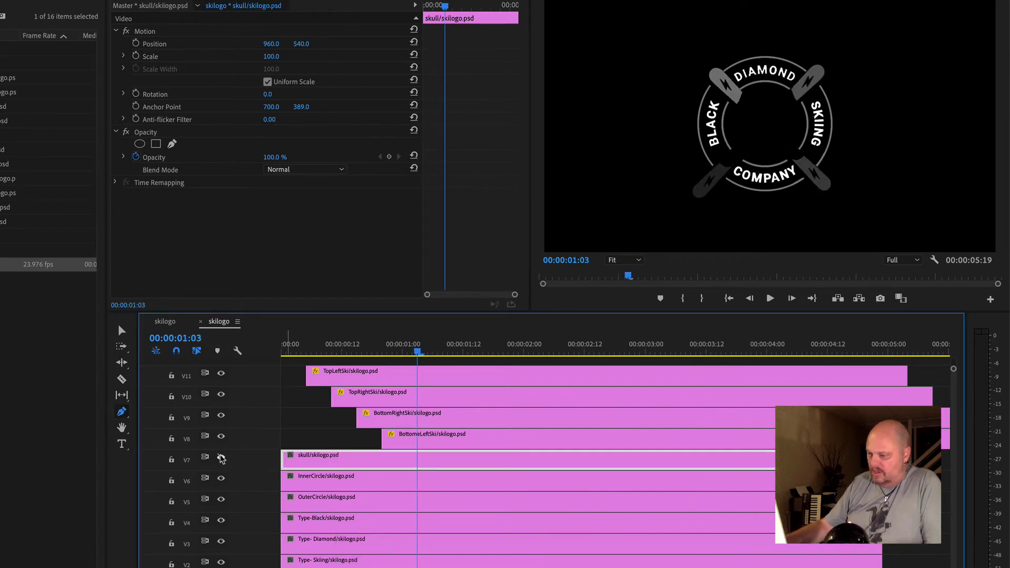
left_click(220, 459)
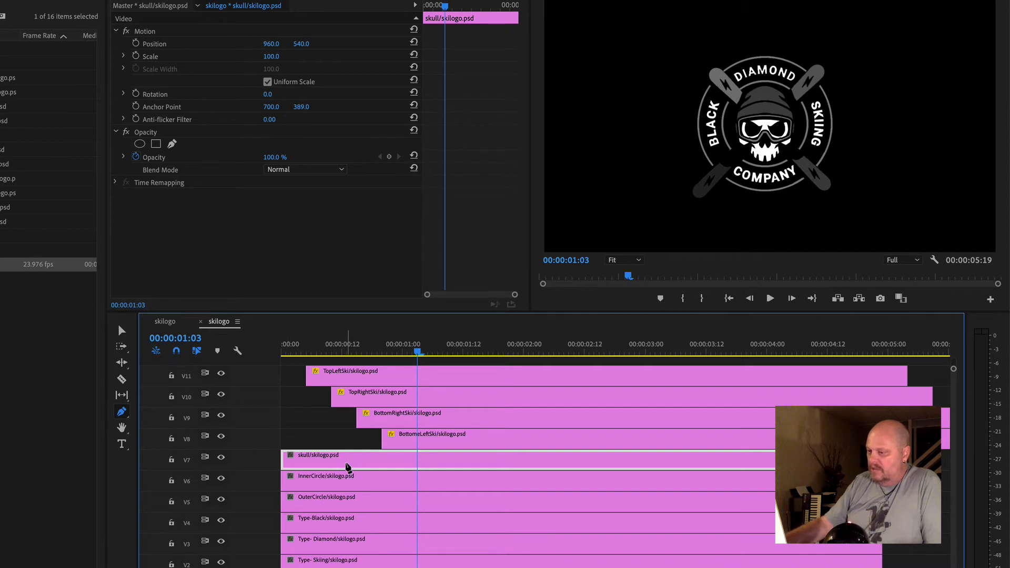
key("a")
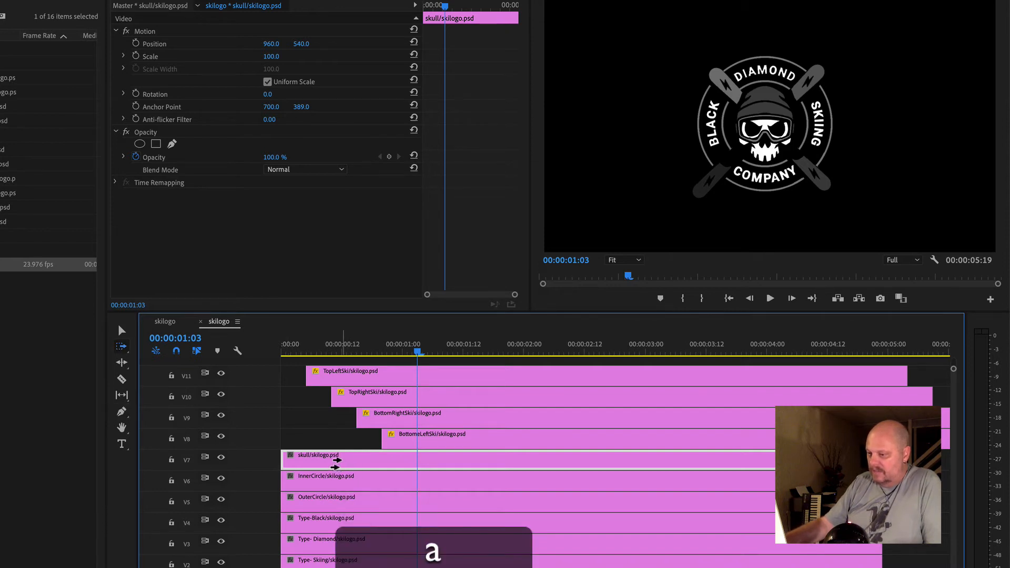
key("v")
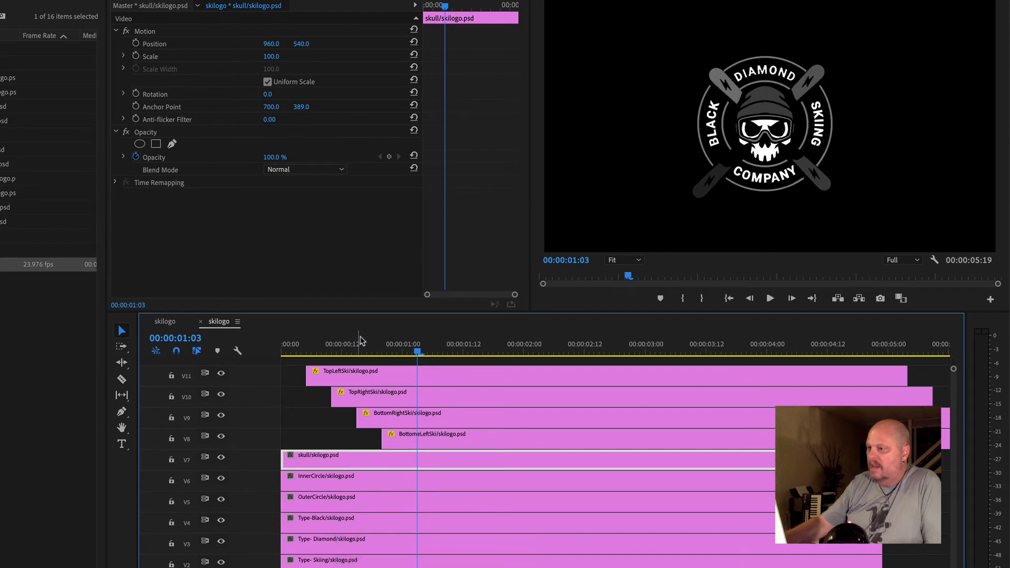
Add Scale and Opacity keyframes to the skull clip at 00:00:01:00
left_click(362, 348)
left_click_drag(362, 348, 403, 348)
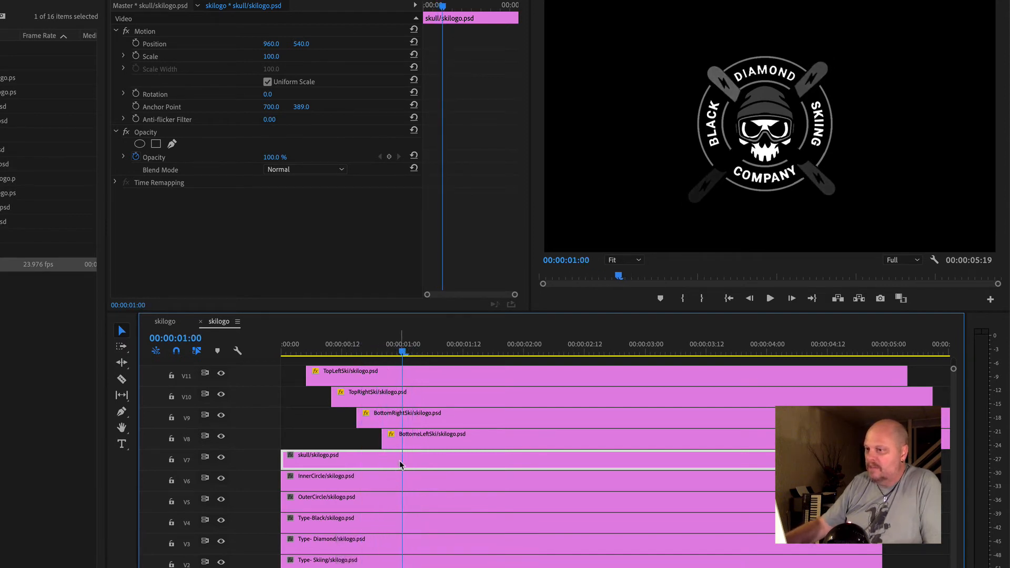
left_click(135, 56)
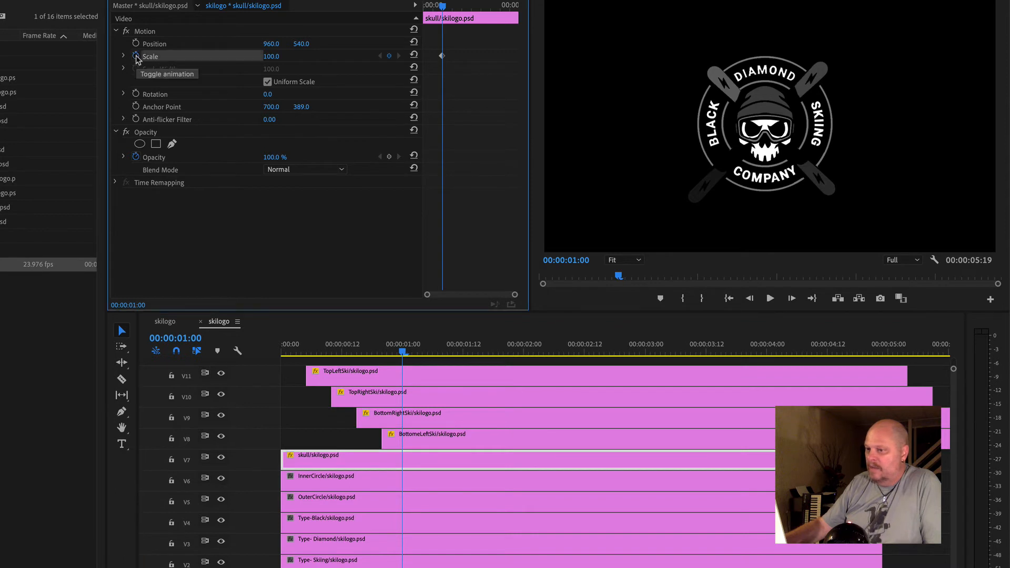
left_click(136, 158)
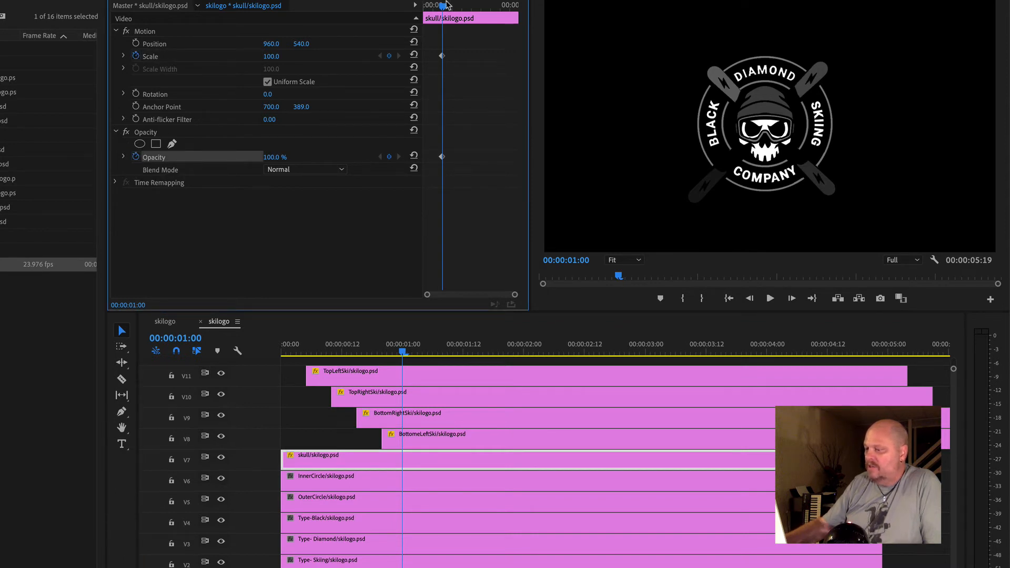
Add starting keyframes to the skull clip at 00:00:00:00 with Scale 69 and Opacity 0%, and play the animation
left_click_drag(442, 6, 412, 7)
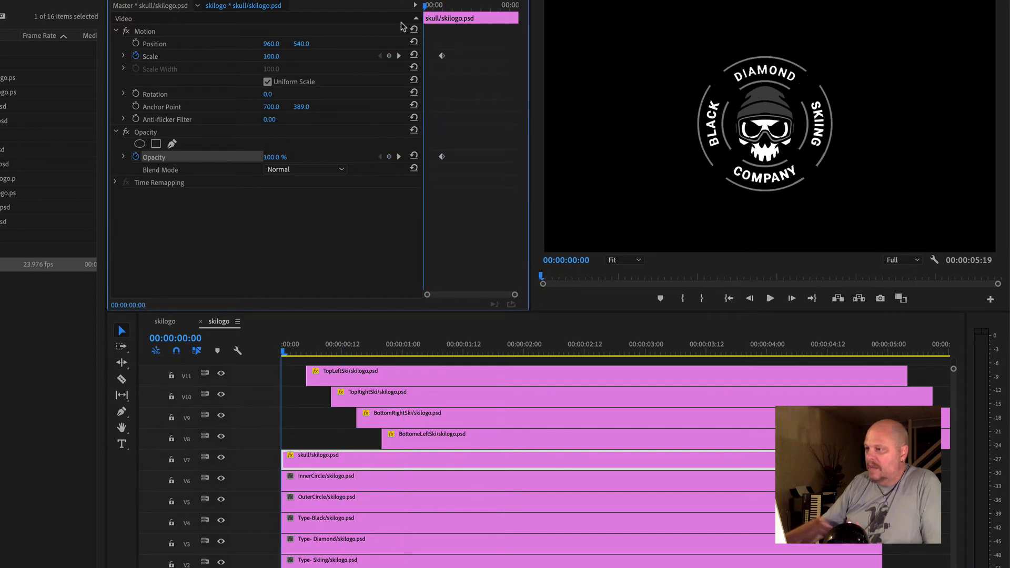
left_click(389, 56)
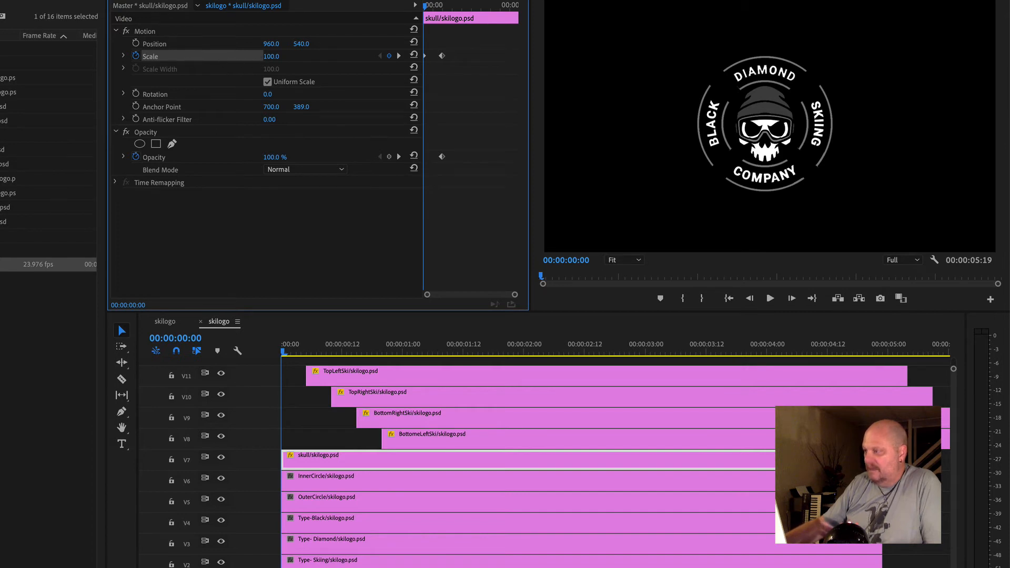
left_click_drag(271, 57, 257, 57)
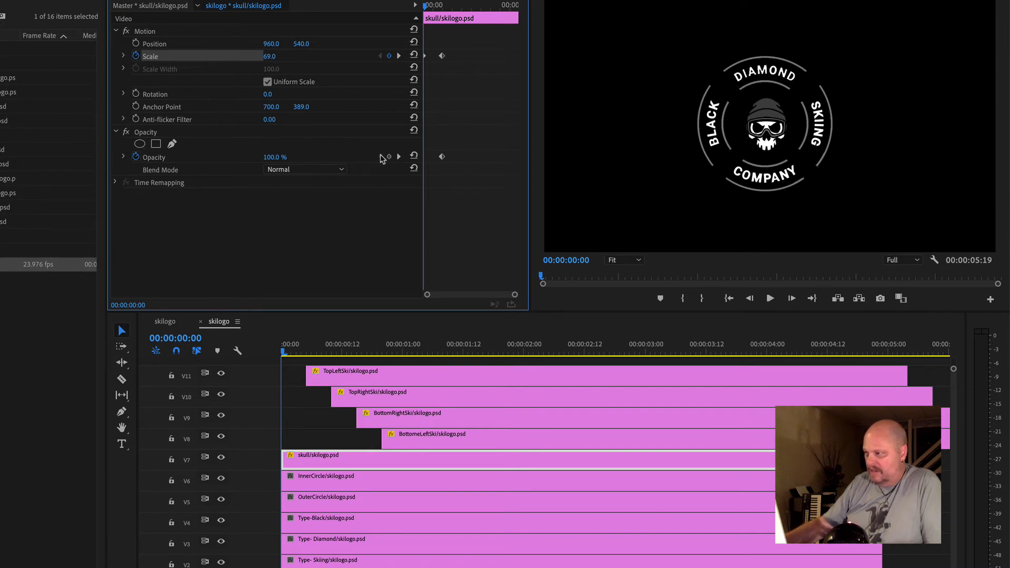
left_click(390, 156)
left_click_drag(282, 157, 229, 157)
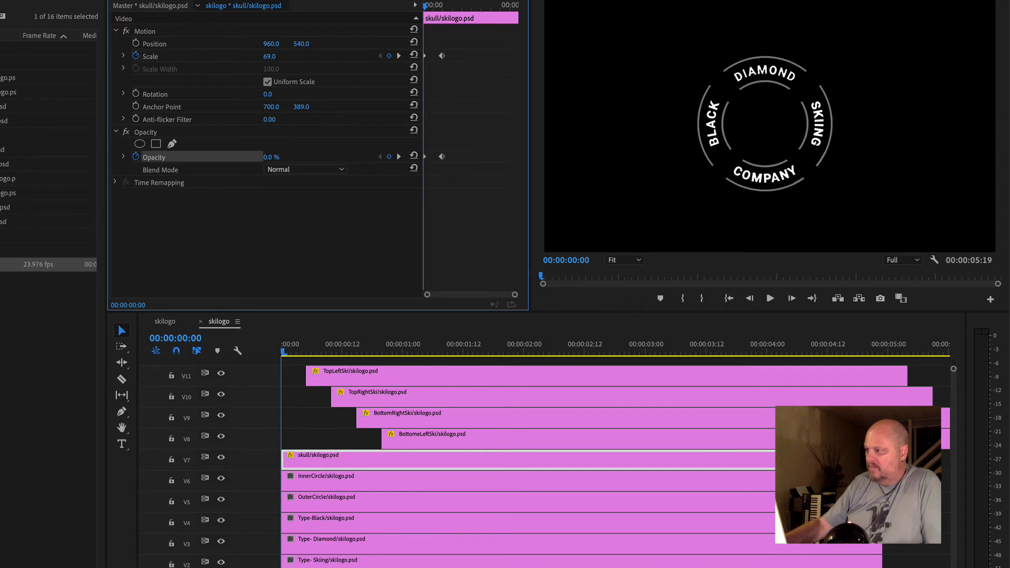
left_click_drag(348, 350, 239, 353)
key("space")
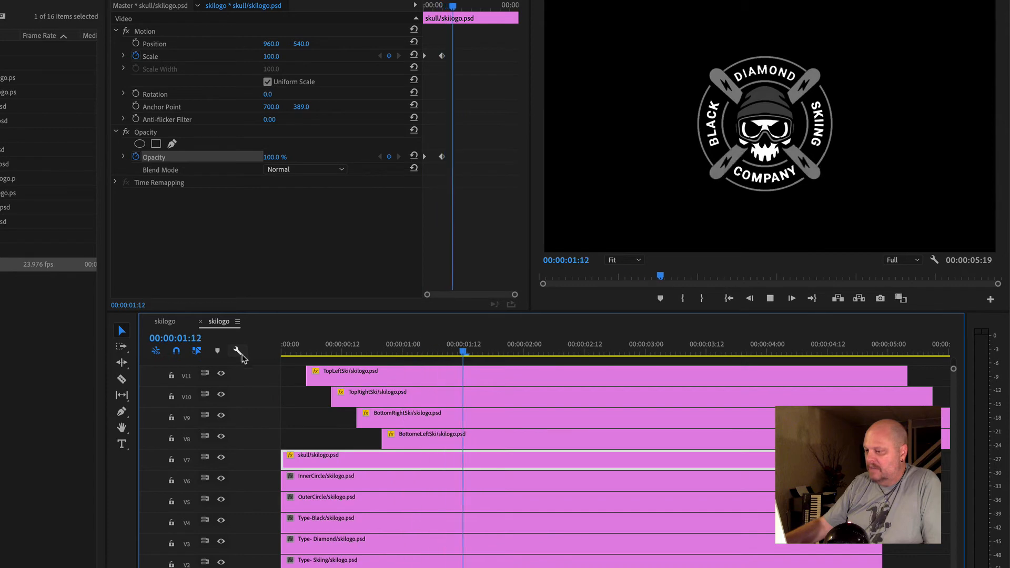
key("space")
Move the skull clip on V7 to start about five frames after BottomeLeftSki, and play the sequence
left_click_drag(395, 458, 521, 458)
left_click(343, 352)
key("space")
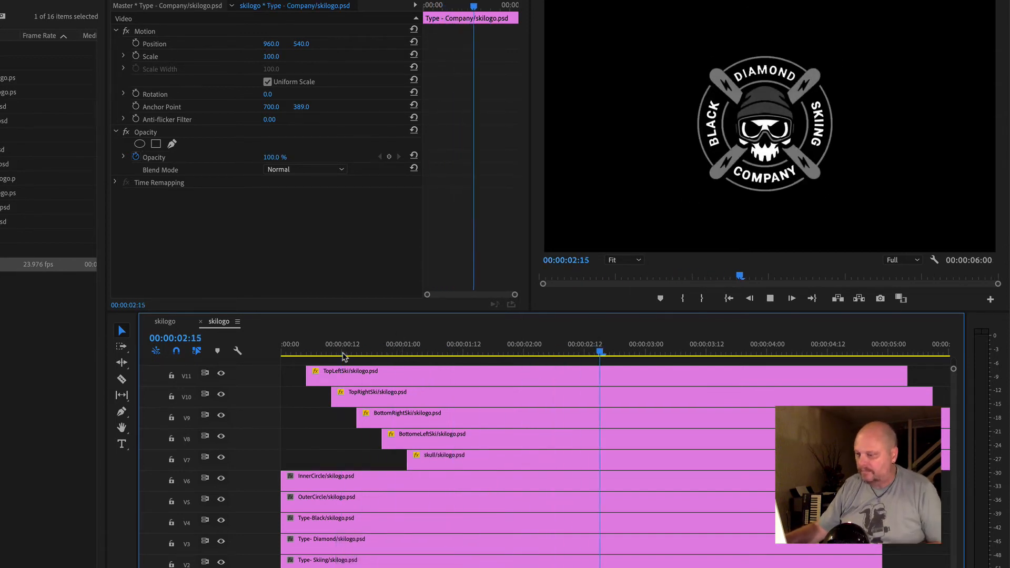
key("space")
Select the InnerCircle clip and switch the V5 and V6 track outputs off and on to check which circle each holds
left_click(292, 353)
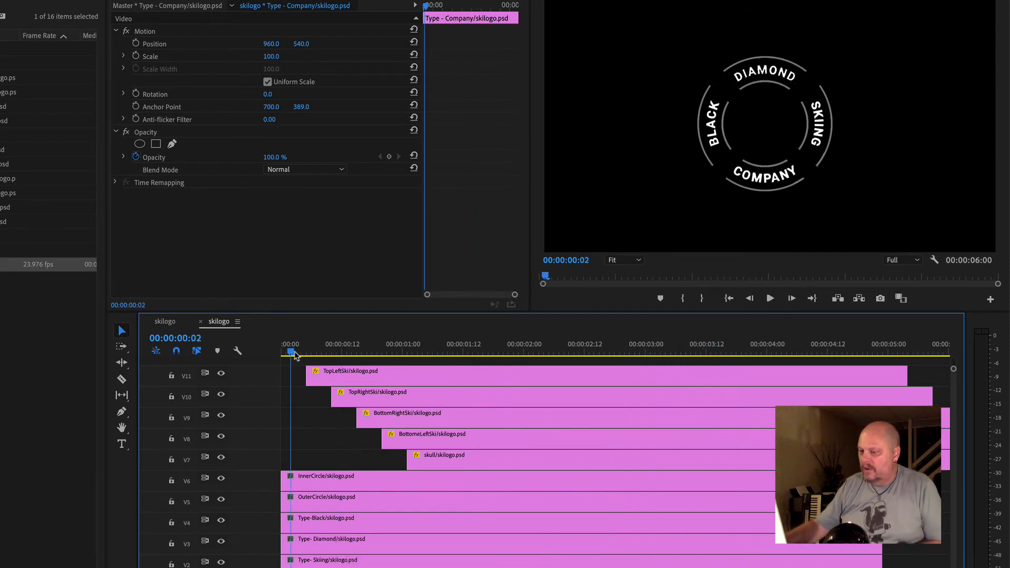
left_click_drag(291, 354, 286, 353)
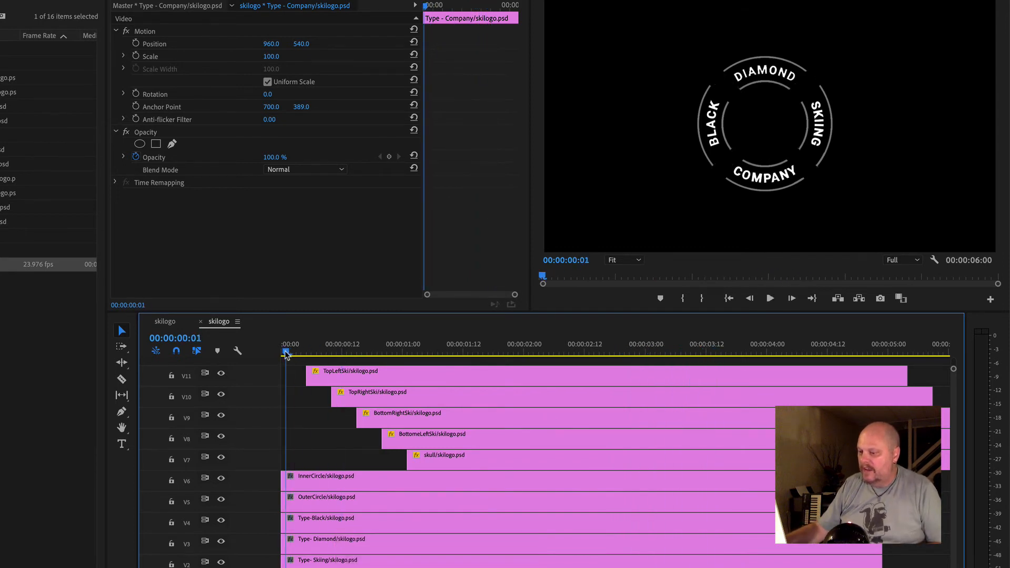
left_click(303, 480)
left_click(223, 500)
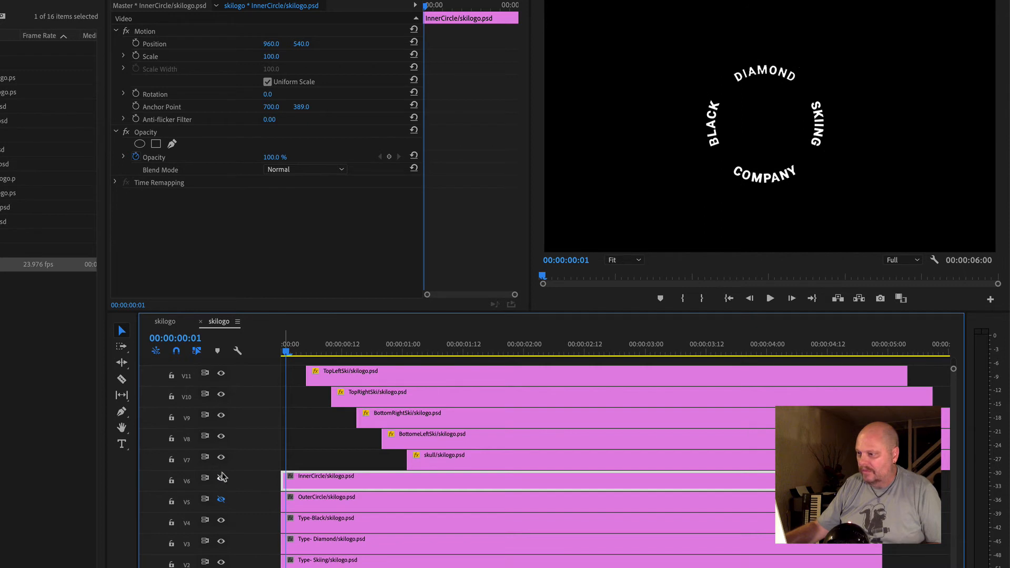
left_click(221, 479)
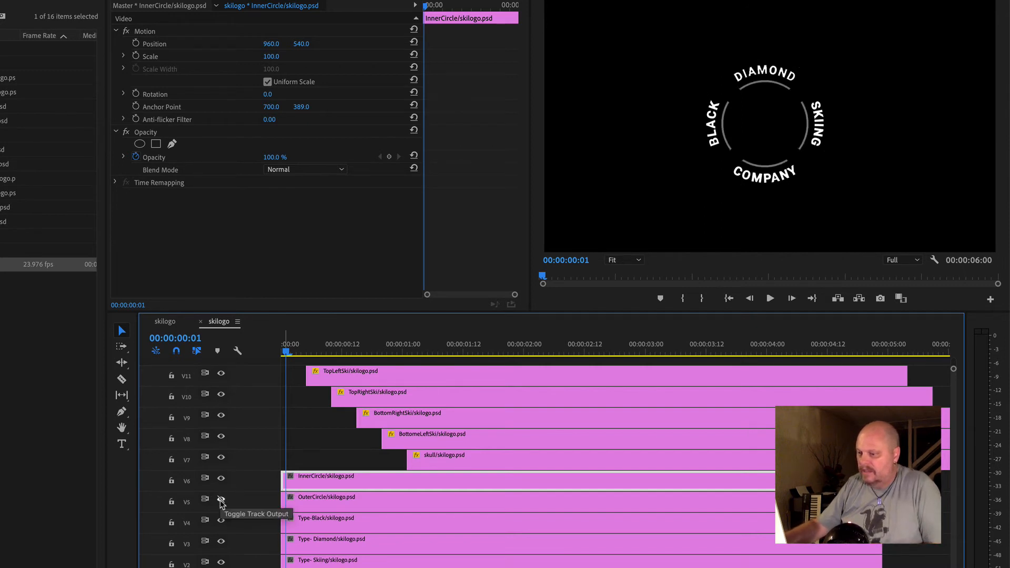
left_click(221, 478)
left_click(222, 499)
left_click(222, 479)
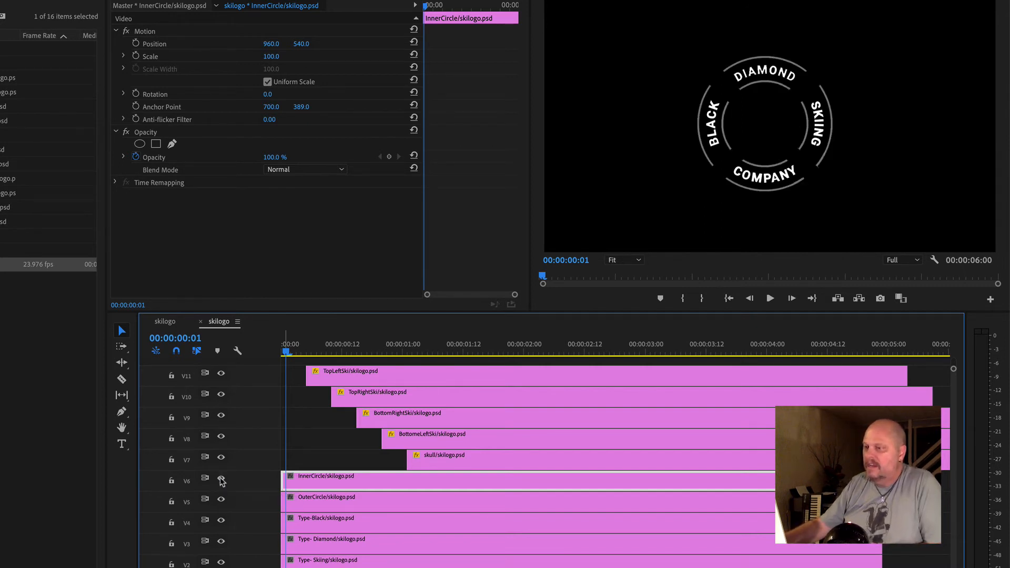
Add Scale and Opacity keyframes to the InnerCircle clip at 00:00:01:00
left_click_drag(326, 357, 406, 360)
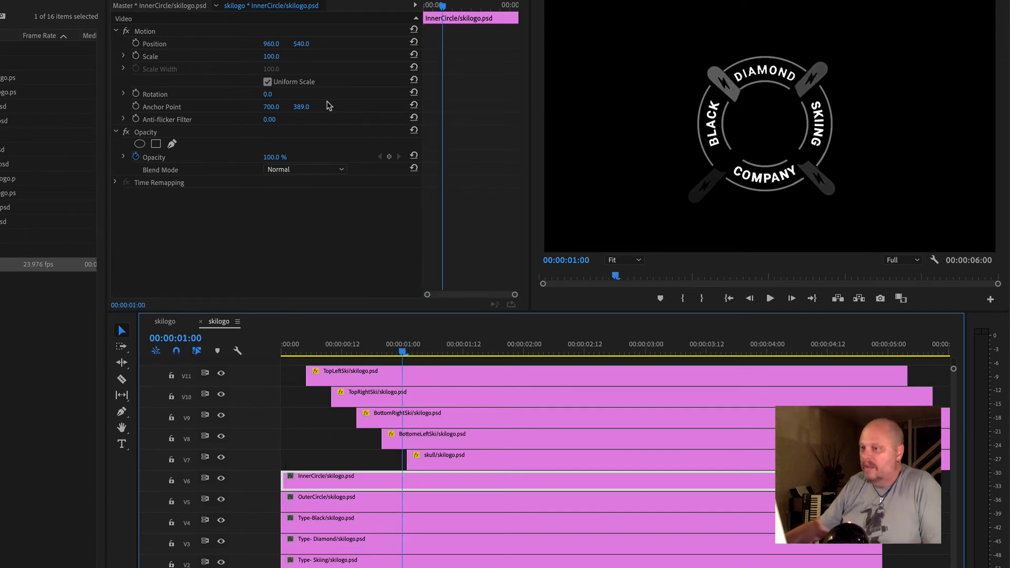
left_click(136, 56)
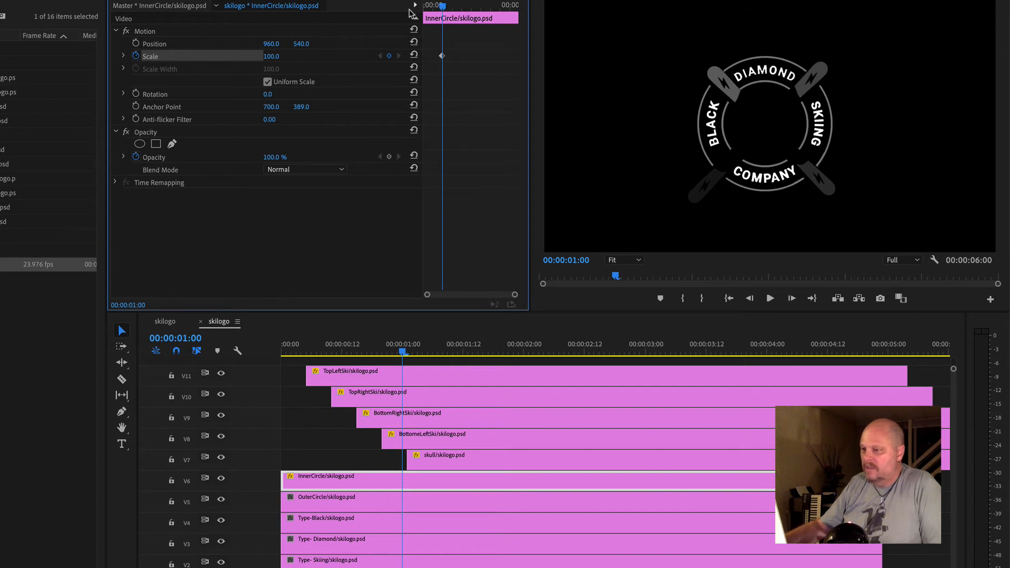
left_click(136, 157)
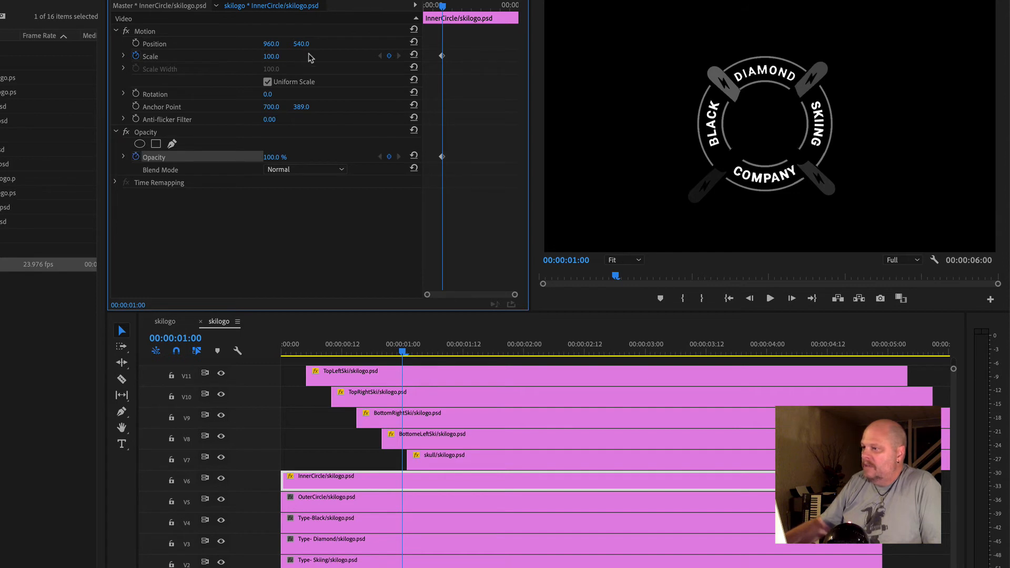
Add starting keyframes to the InnerCircle clip at 00:00:00:00 with Scale 128 and Opacity 0%
left_click_drag(446, 7, 415, 9)
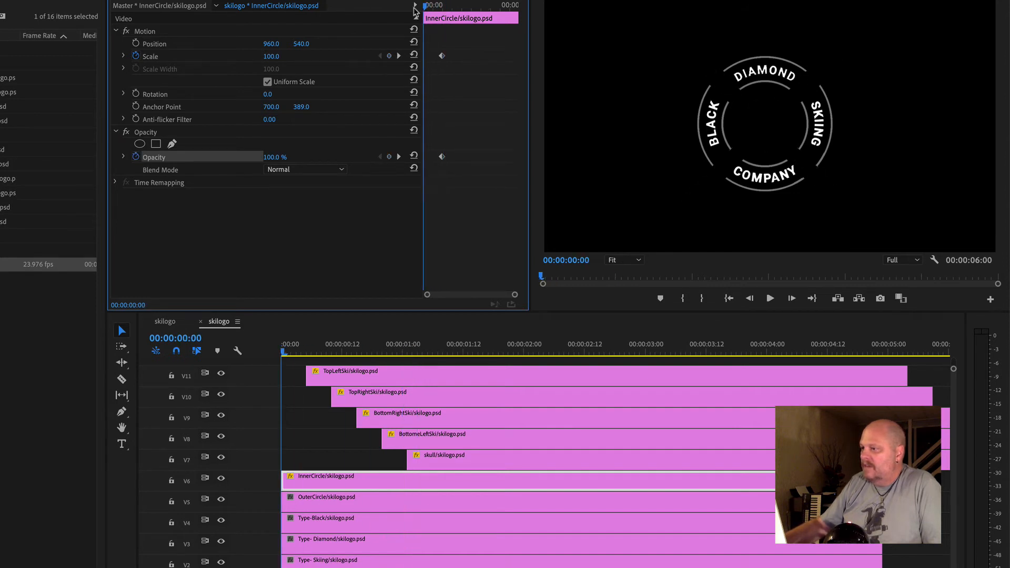
left_click(390, 56)
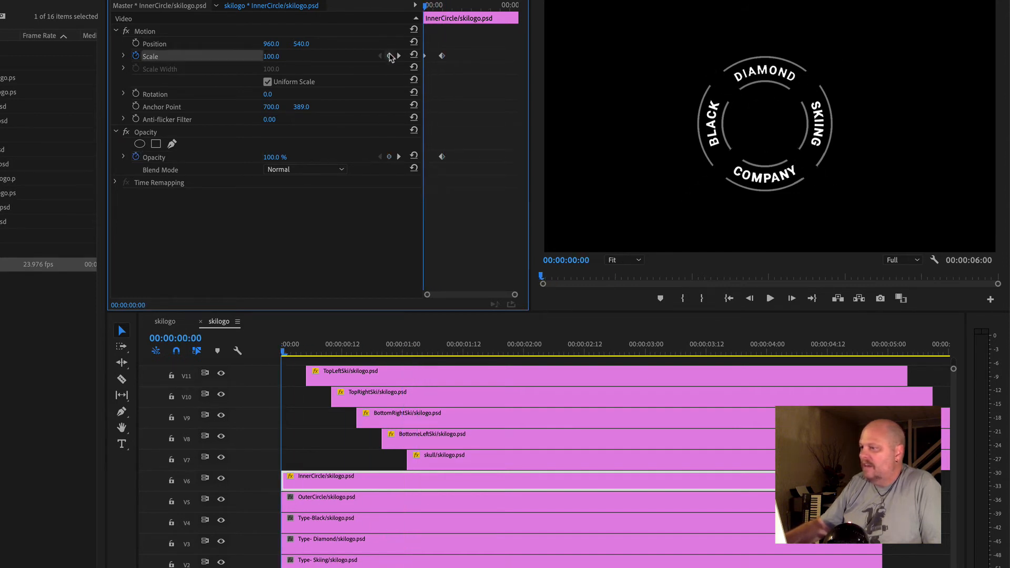
left_click_drag(271, 56, 288, 56)
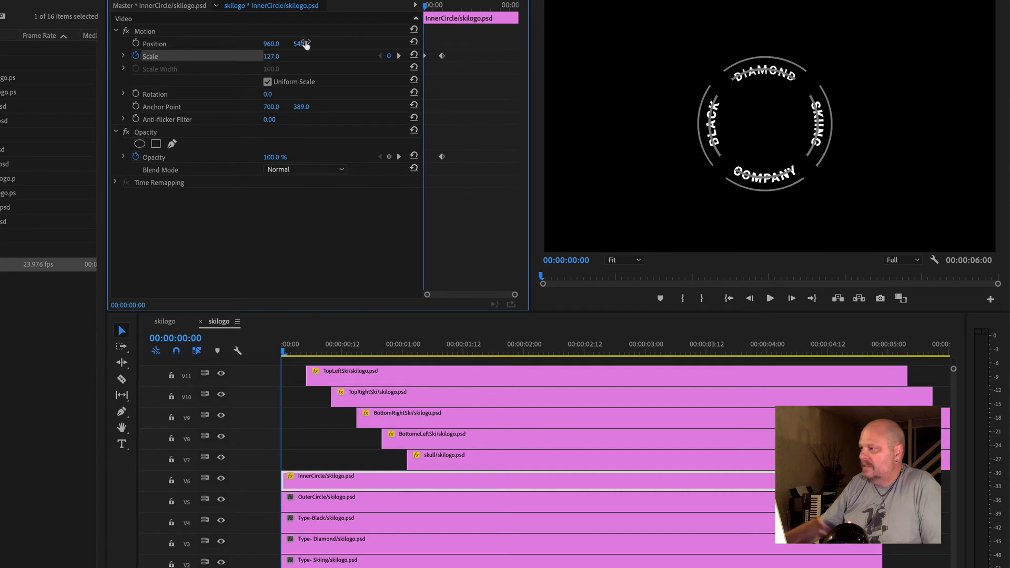
mouse_move(272, 59)
left_mouse_down()
mouse_move(258, 59)
mouse_move(286, 59)
mouse_move(274, 59)
left_mouse_up()
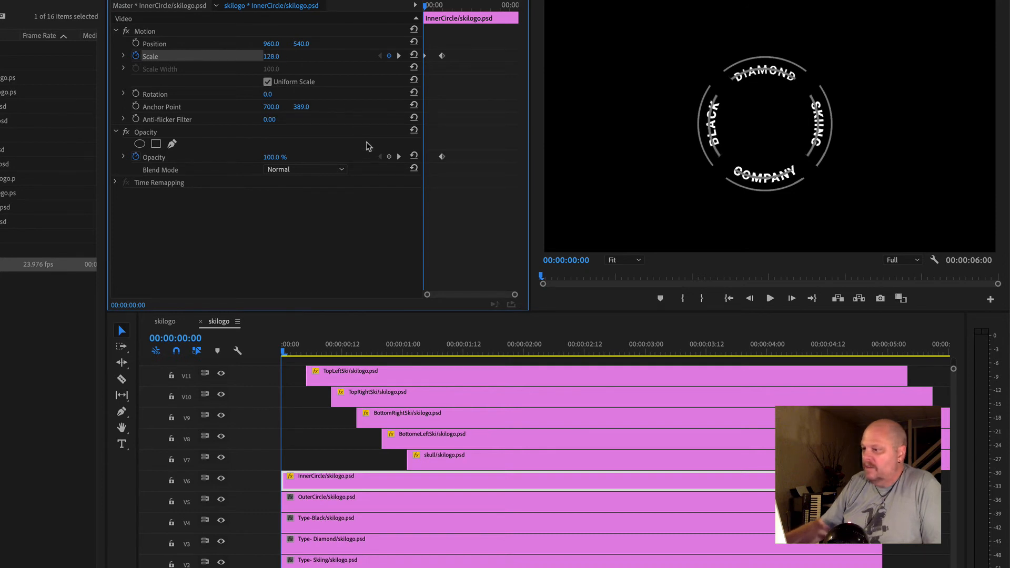
left_click(390, 157)
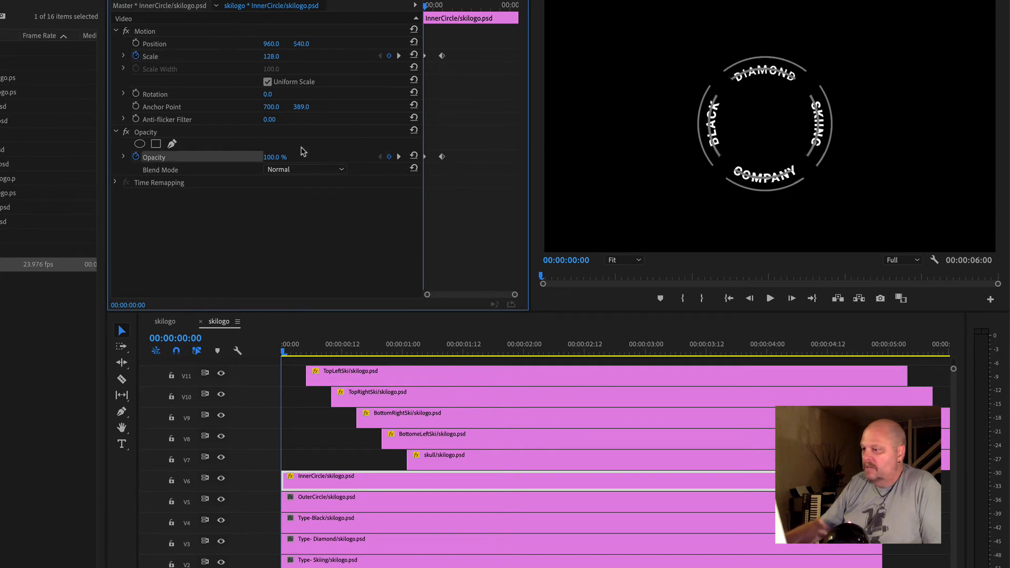
left_click_drag(278, 159, 247, 159)
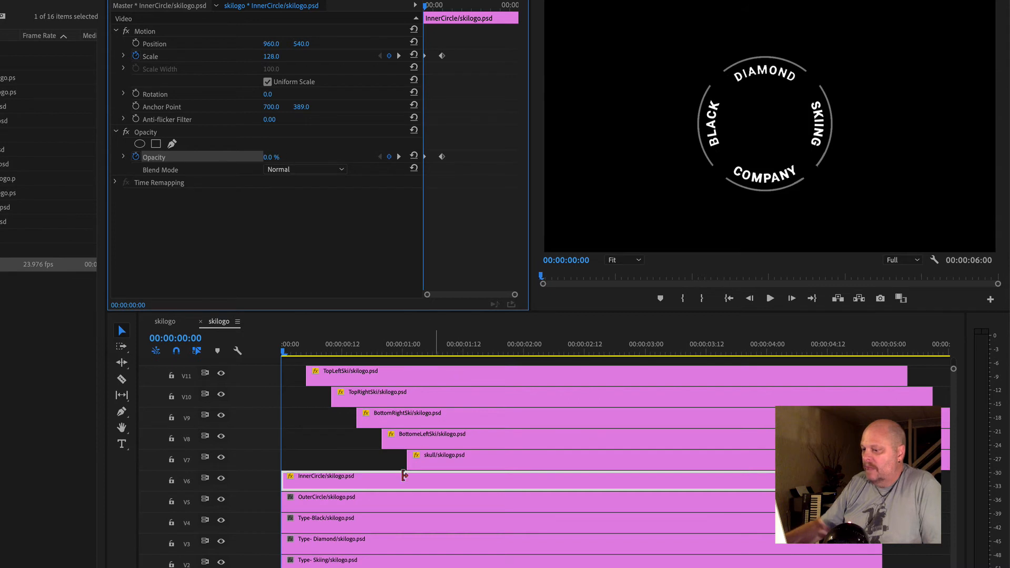
Add Scale and Opacity keyframes to the OuterCircle clip on V5 at 00:00:00:23
left_click(368, 503)
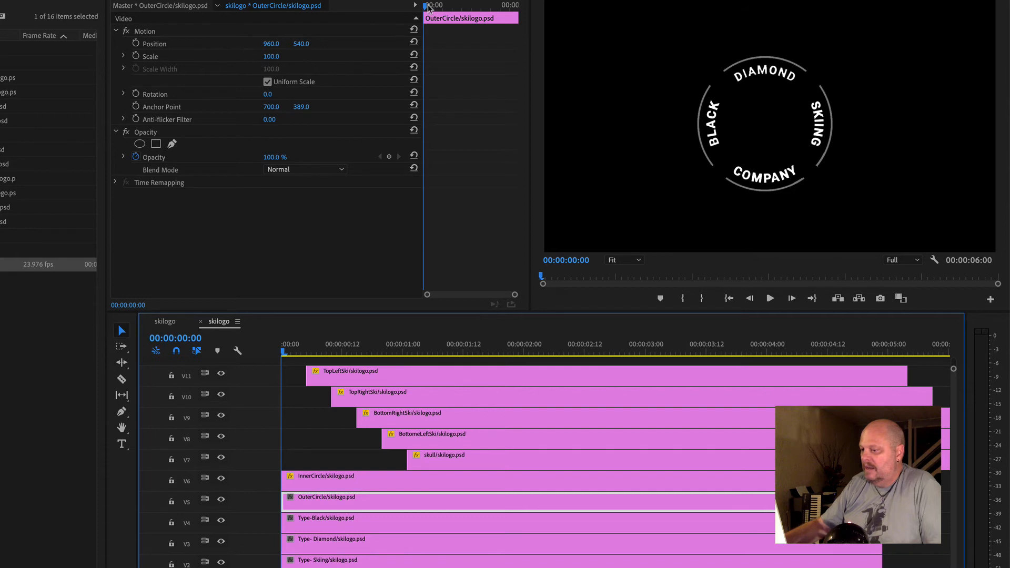
mouse_move(428, 6)
left_mouse_down()
mouse_move(452, 6)
mouse_move(443, 8)
left_mouse_up()
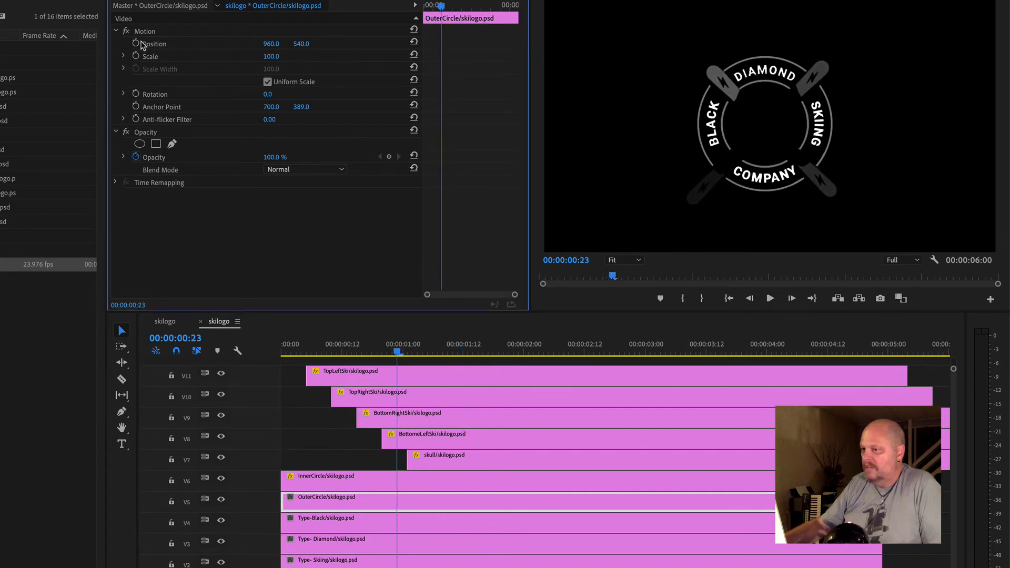
left_click(136, 56)
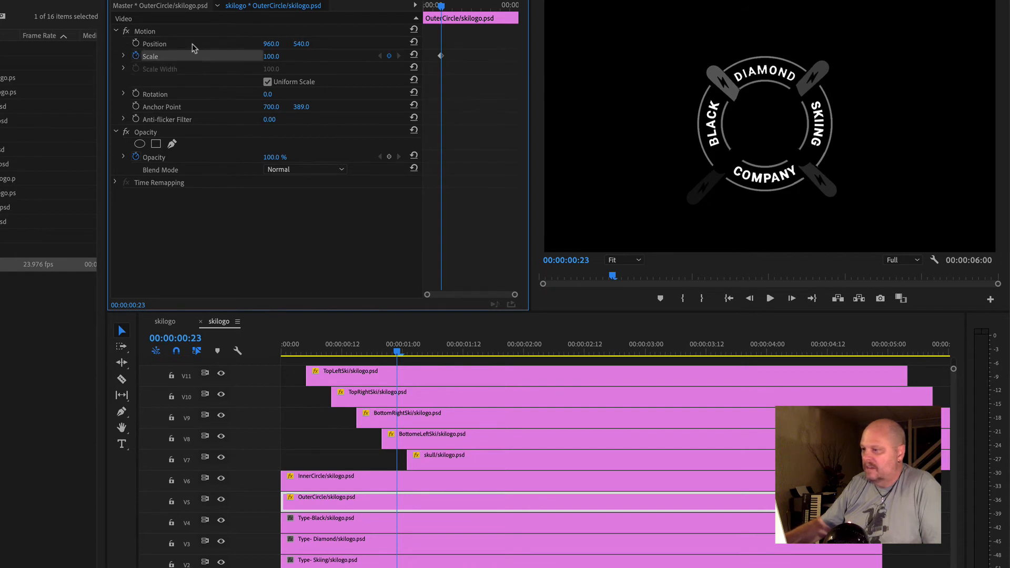
left_click(136, 158)
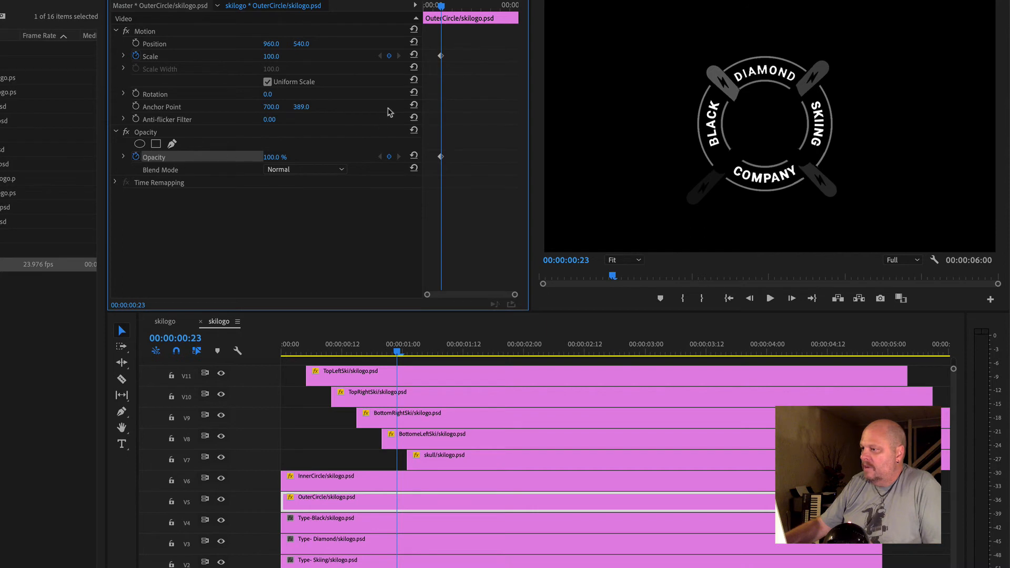
Add starting keyframes to the OuterCircle clip at 00:00:00:00 with Scale 79 and Opacity 0%
left_click_drag(442, 6, 405, 7)
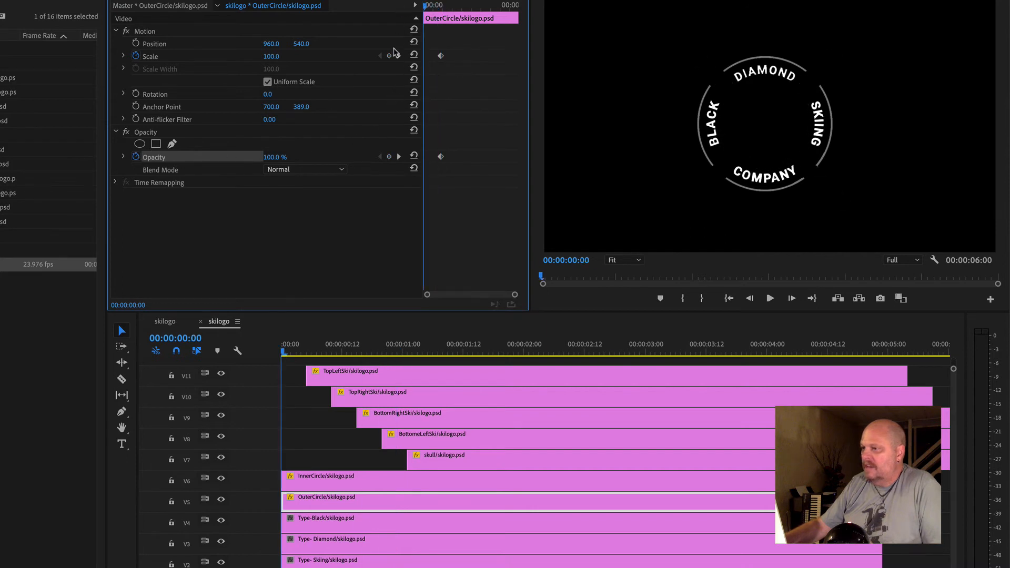
left_click(390, 56)
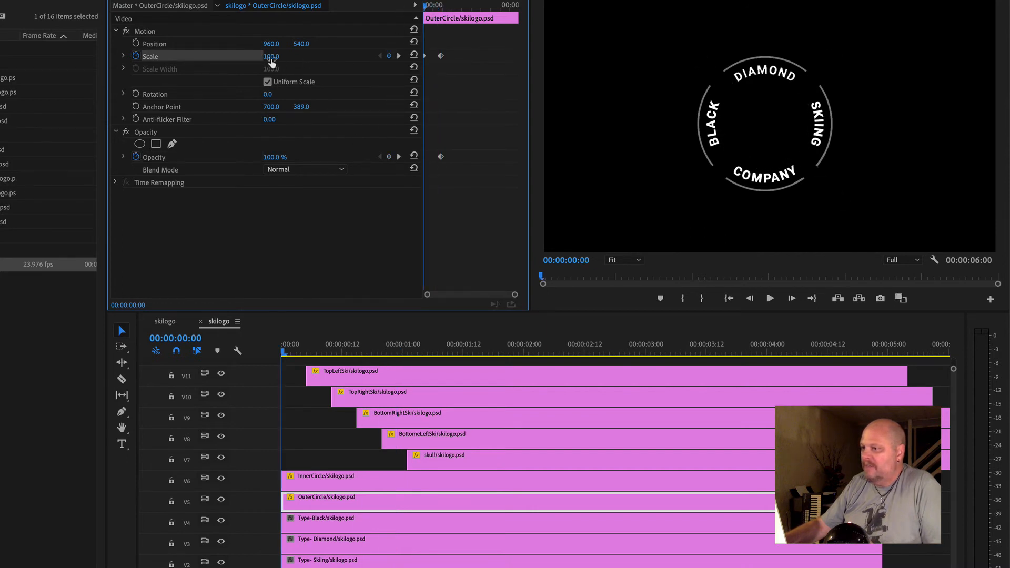
mouse_move(271, 56)
left_mouse_down()
mouse_move(281, 57)
mouse_move(260, 57)
mouse_move(279, 57)
left_mouse_up()
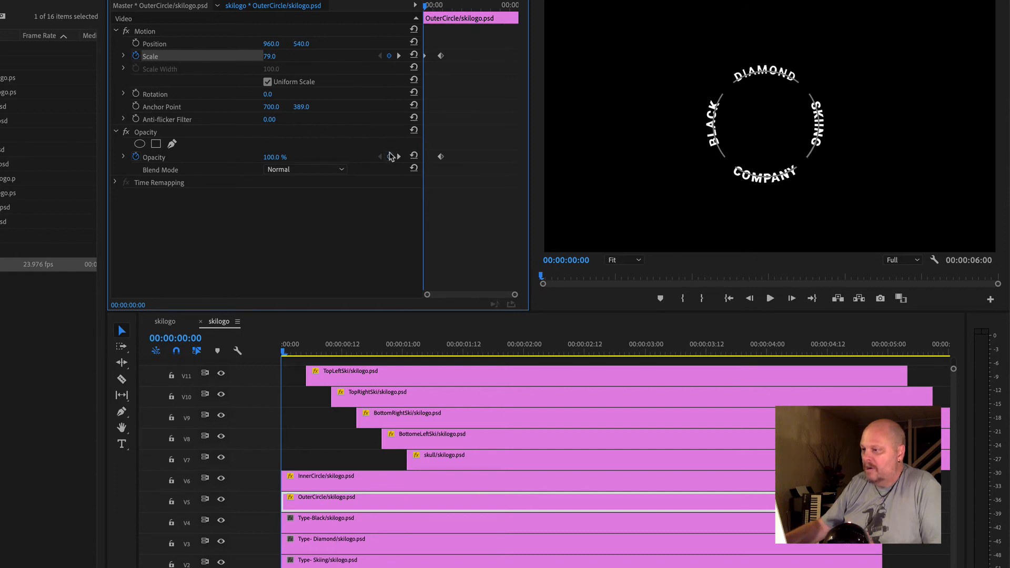
left_click(390, 156)
left_click_drag(272, 161, 220, 161)
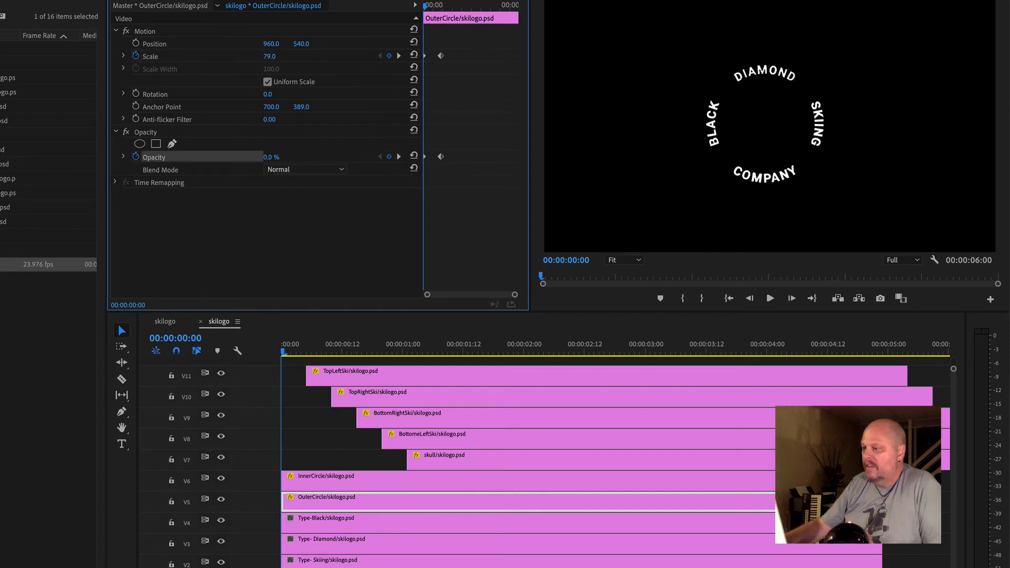
Apply Ease In to the ending Scale keyframes of the OuterCircle and InnerCircle clips
left_click_drag(291, 351, 427, 332)
left_click(441, 232)
left_click(441, 56)
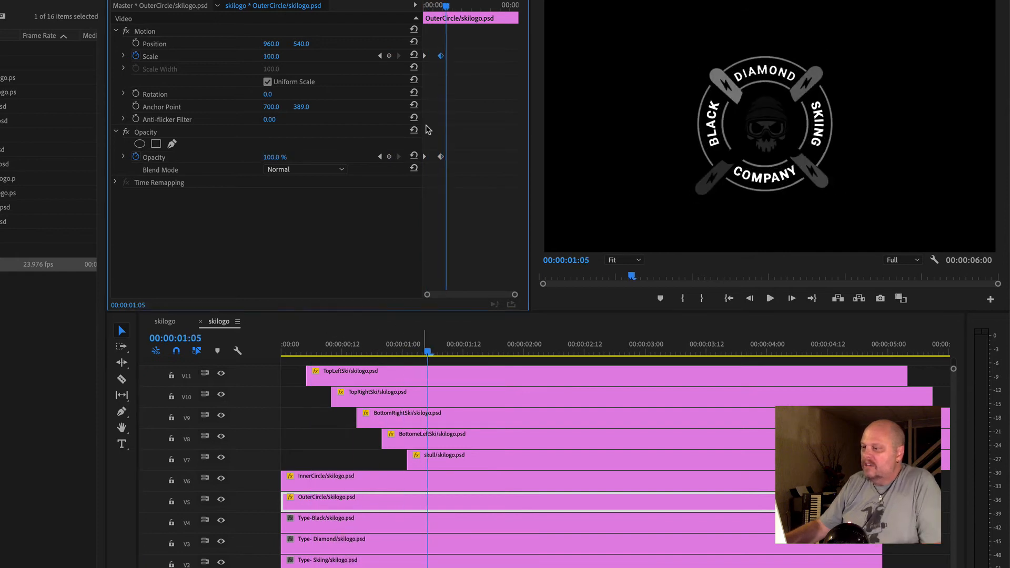
right_click(440, 56)
left_click(472, 223)
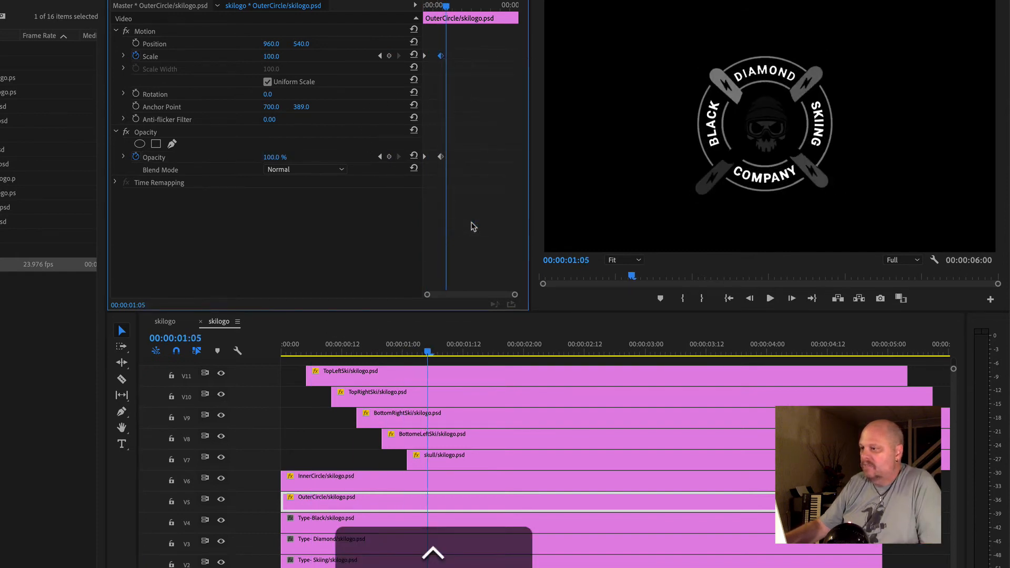
left_click(429, 478)
right_click(442, 56)
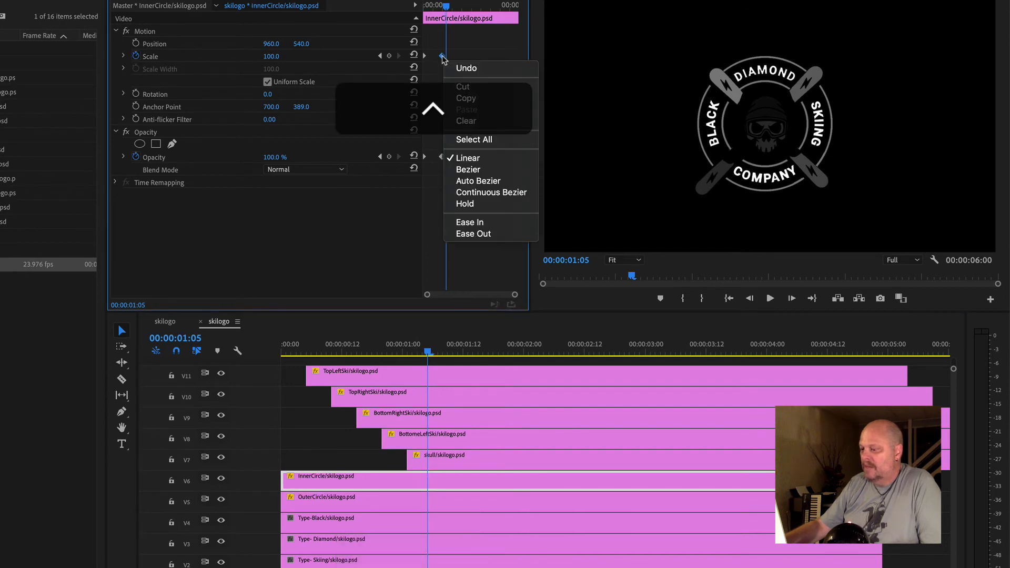
left_click(470, 222)
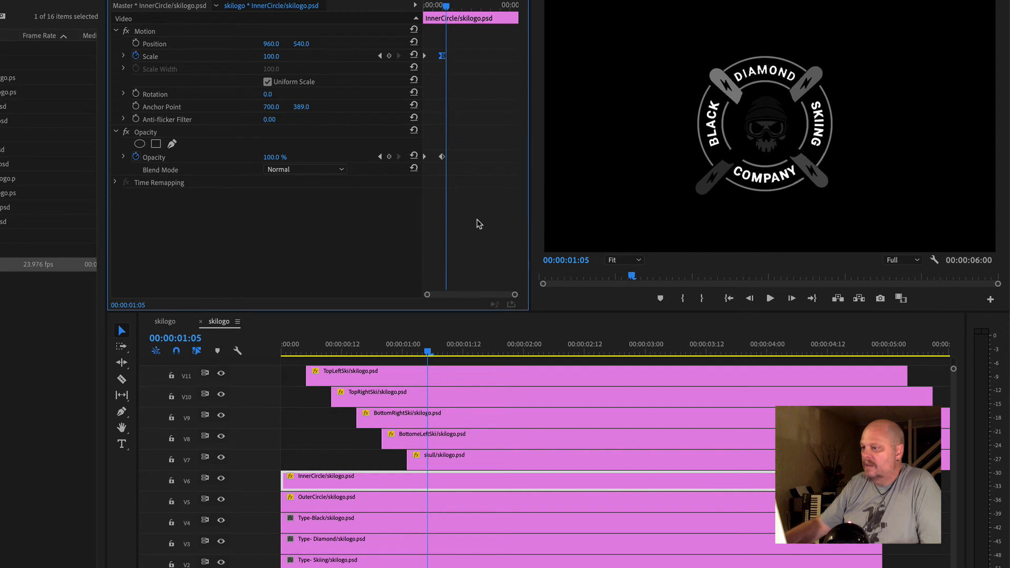
Play the sequence and scrub from the start to 00:00:01:11 to review the circle animation
left_click_drag(420, 344, 330, 358)
key("space")
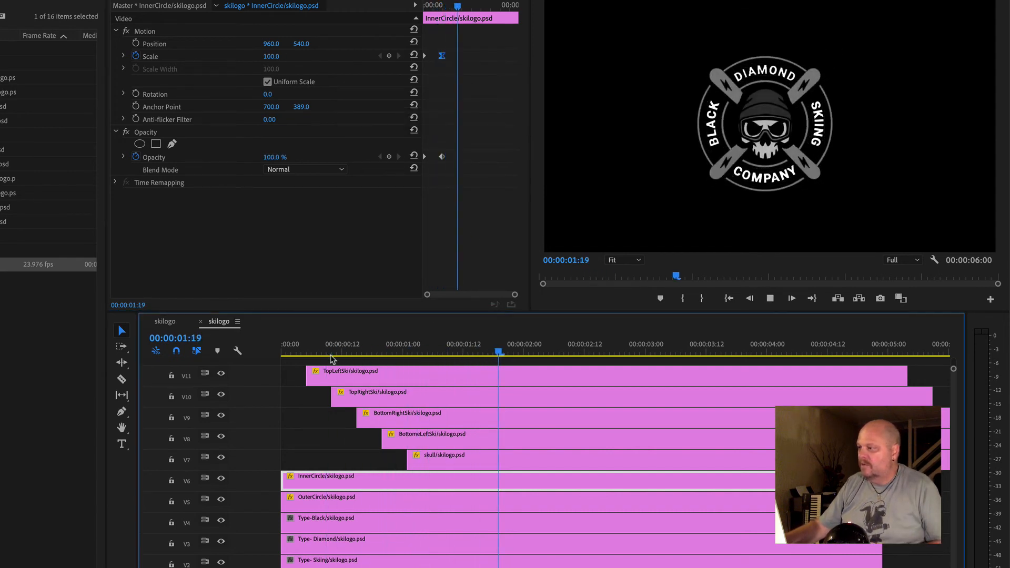
left_click_drag(330, 347, 272, 342)
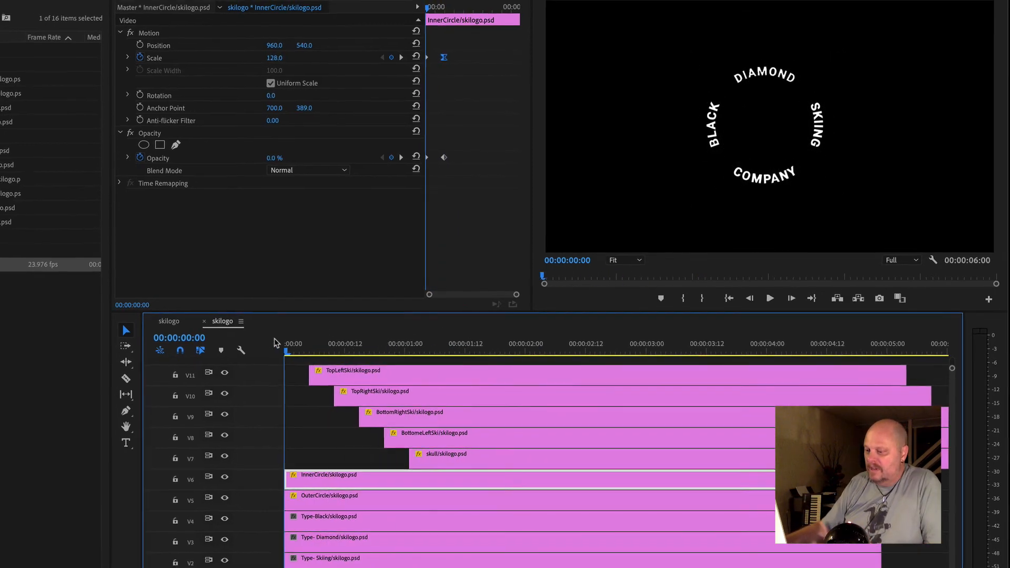
left_click_drag(336, 336, 473, 341)
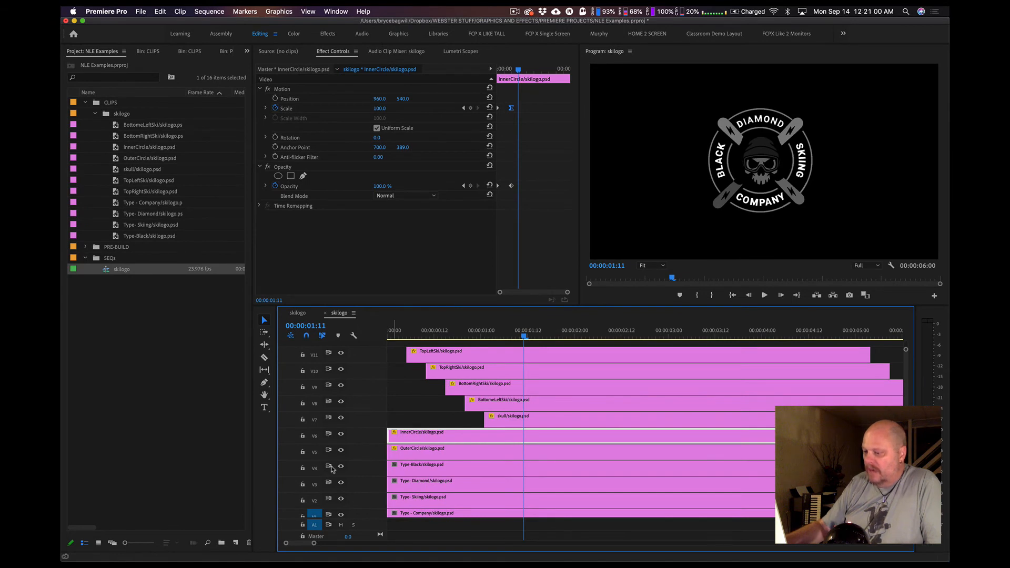
Switch the outputs of the four type tracks, V1 to V4, off and on to check their lettering
left_click(342, 467)
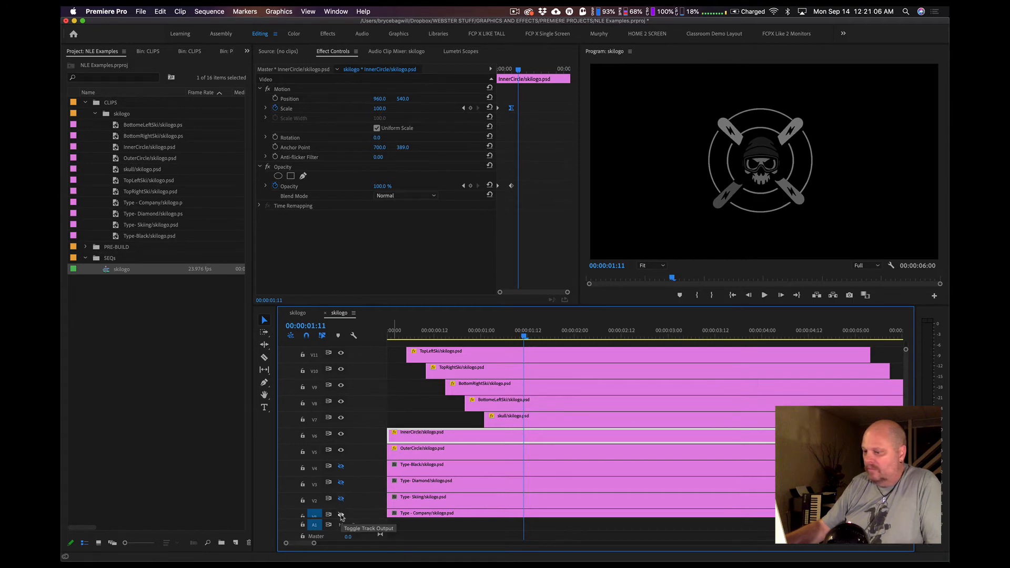
left_click(341, 515)
left_click(341, 500)
left_click(341, 482)
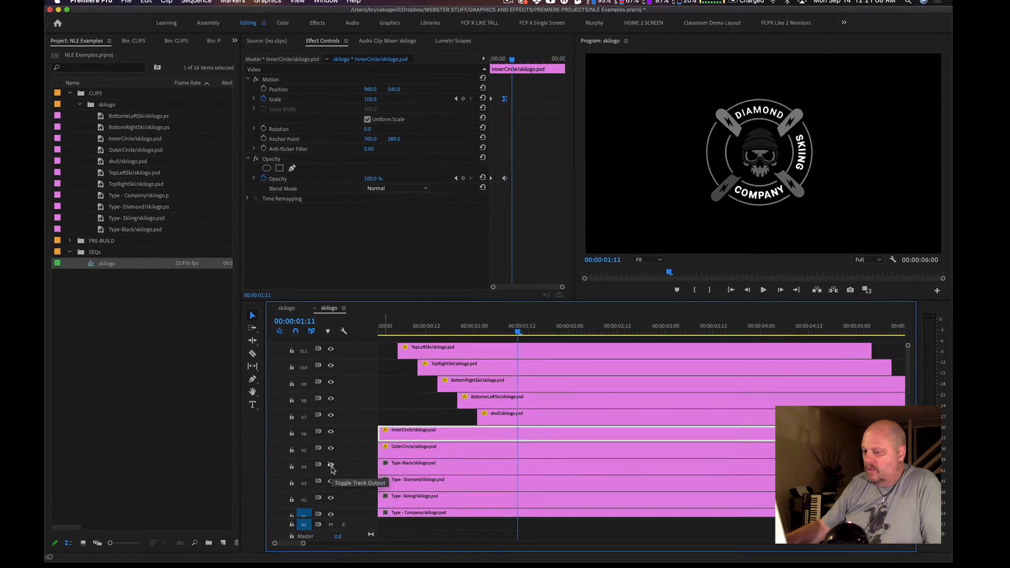
left_click(341, 466)
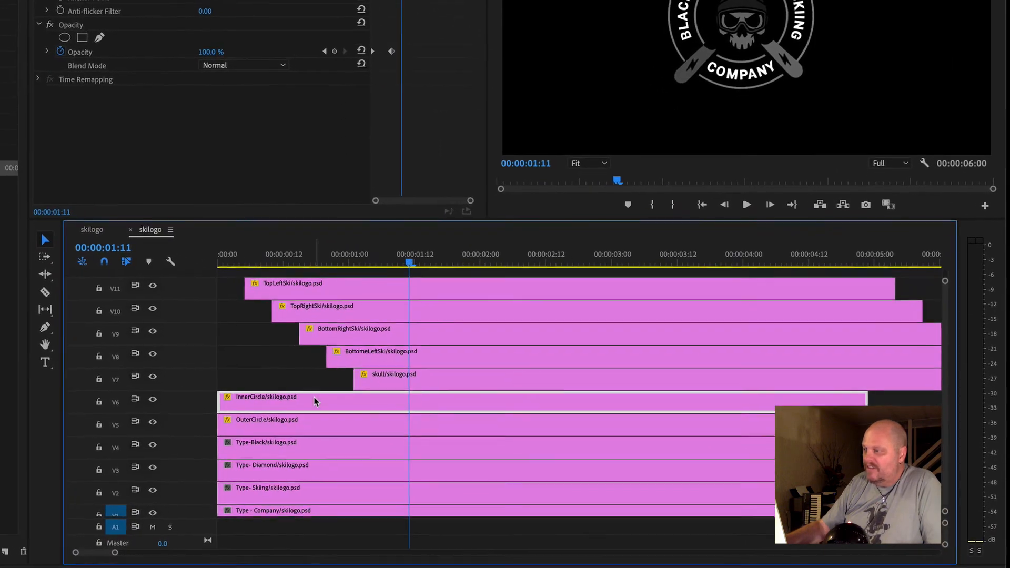
Apply the default Cross Dissolve transition to the start of the Type-Black, Type-Diamond, Type-Skiing and Type-Company clips on V4 to V1
left_click(213, 446)
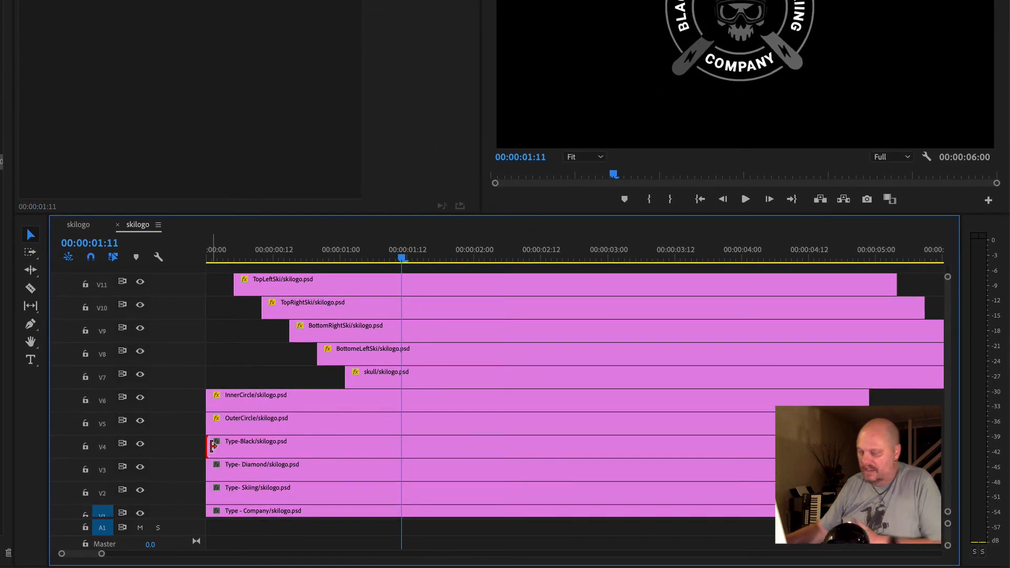
right_click(213, 446)
left_click(253, 531)
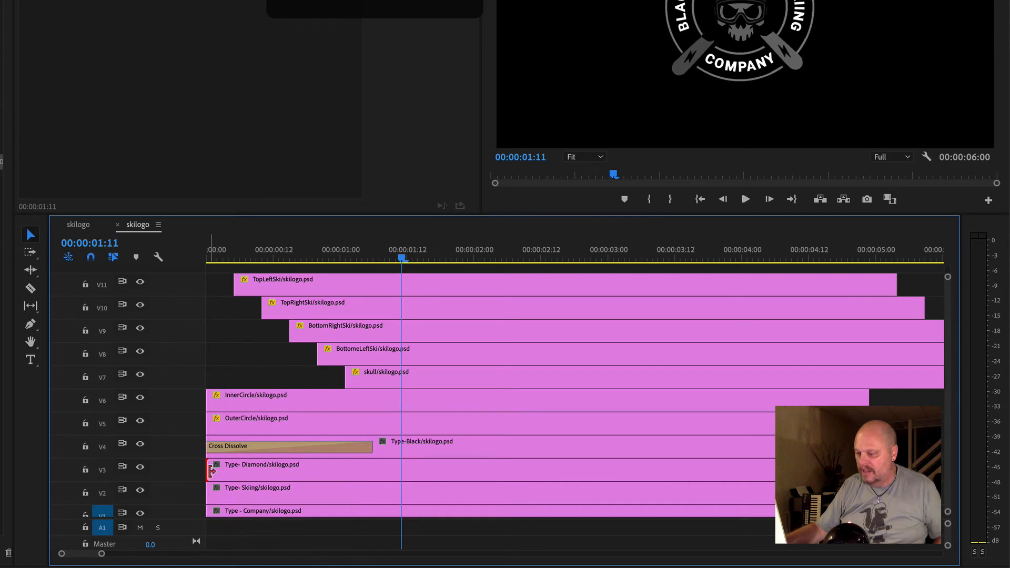
right_click(212, 470)
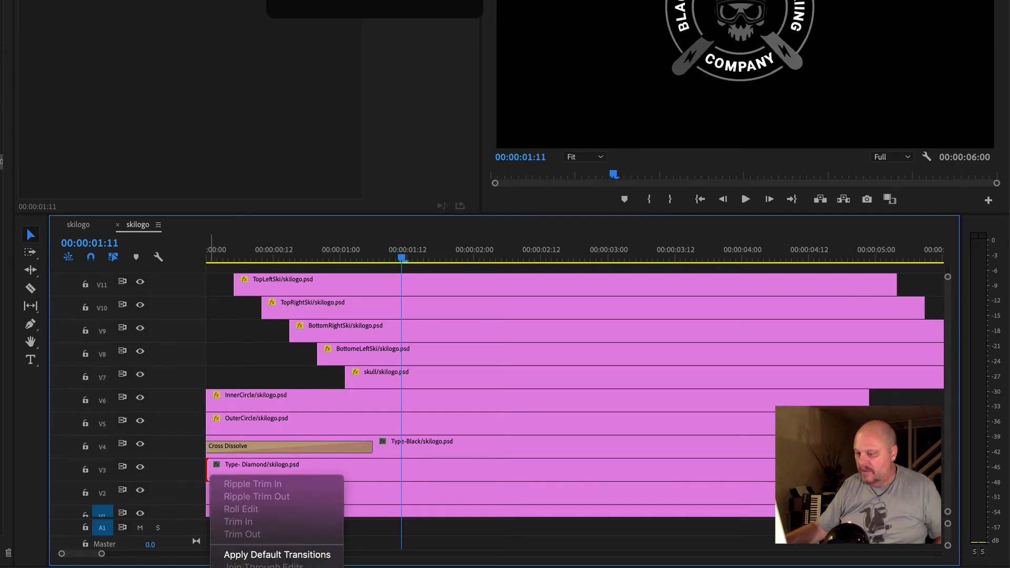
left_click(253, 550)
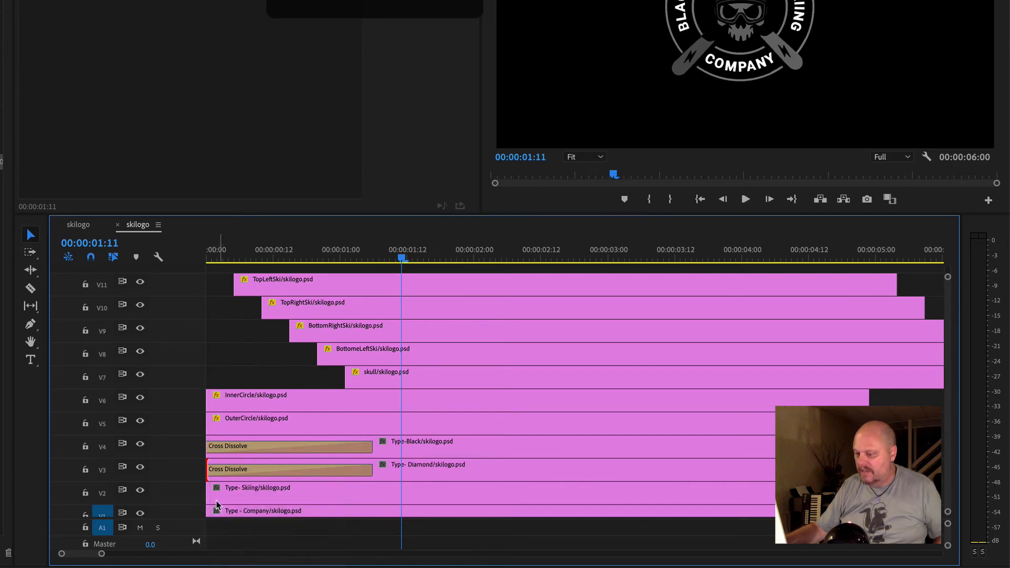
left_click(212, 493)
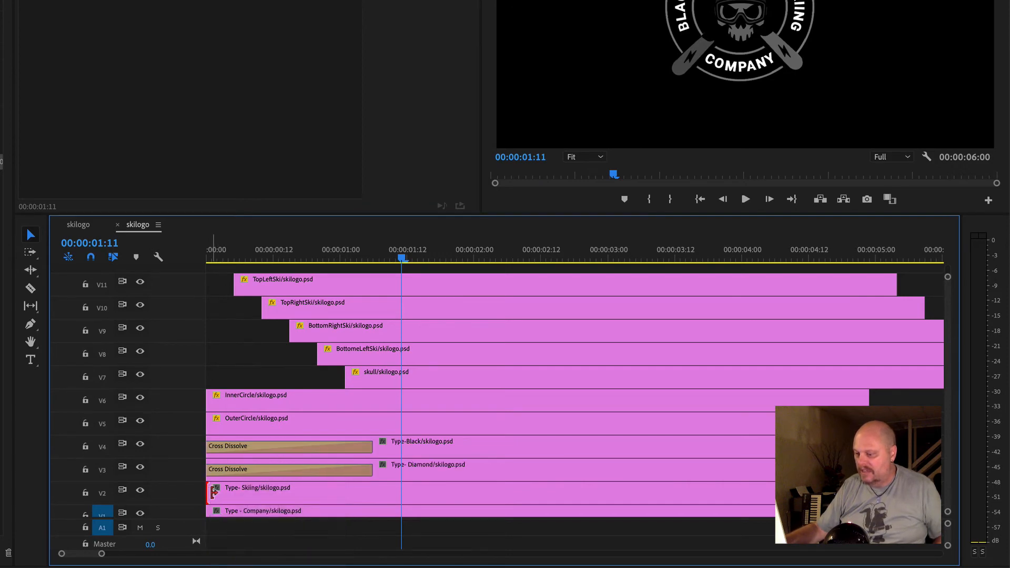
right_click(212, 493)
left_click(239, 555)
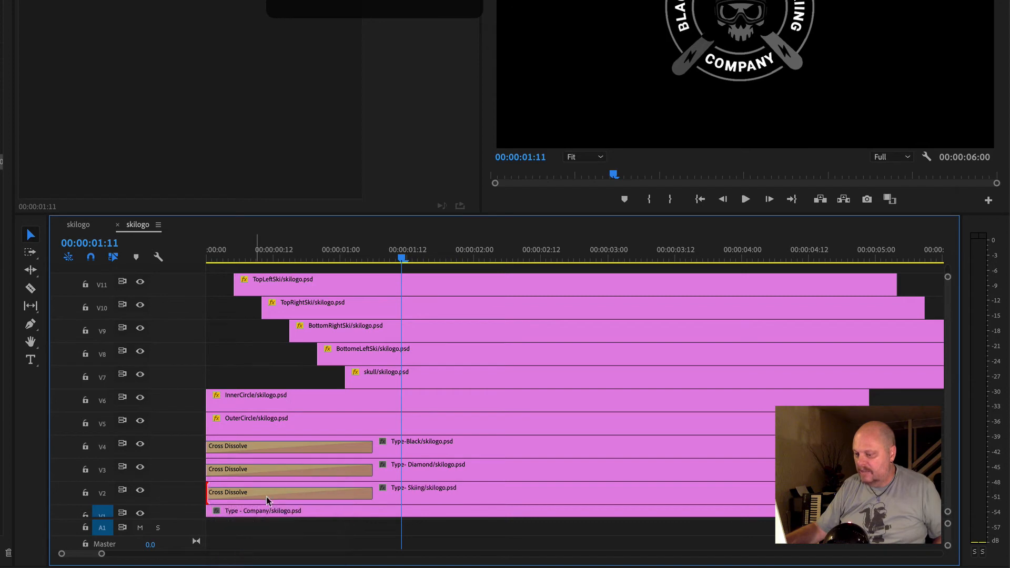
scroll(313, 423, "down", 1)
left_click(211, 504)
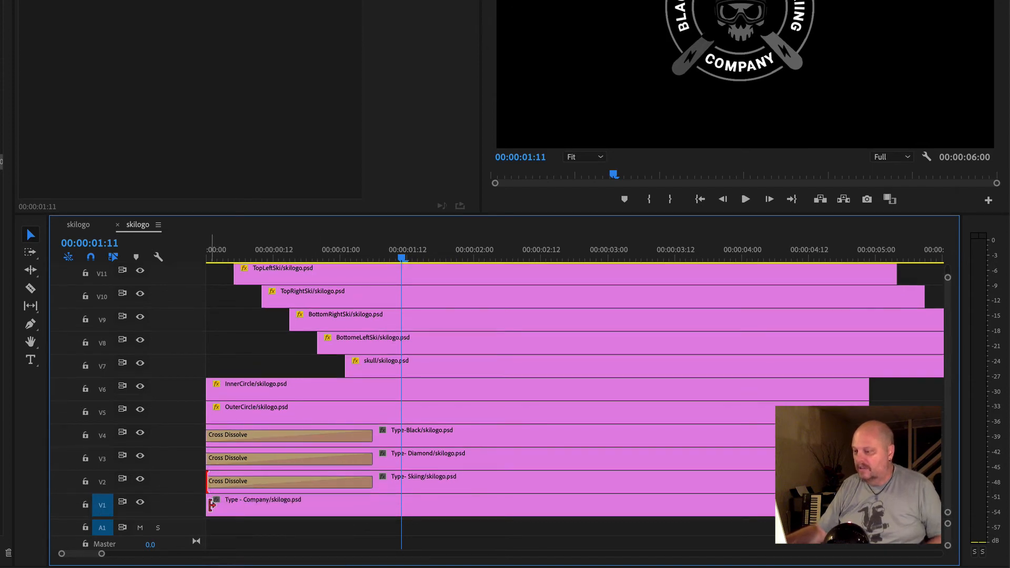
right_click(211, 503)
left_click(239, 555)
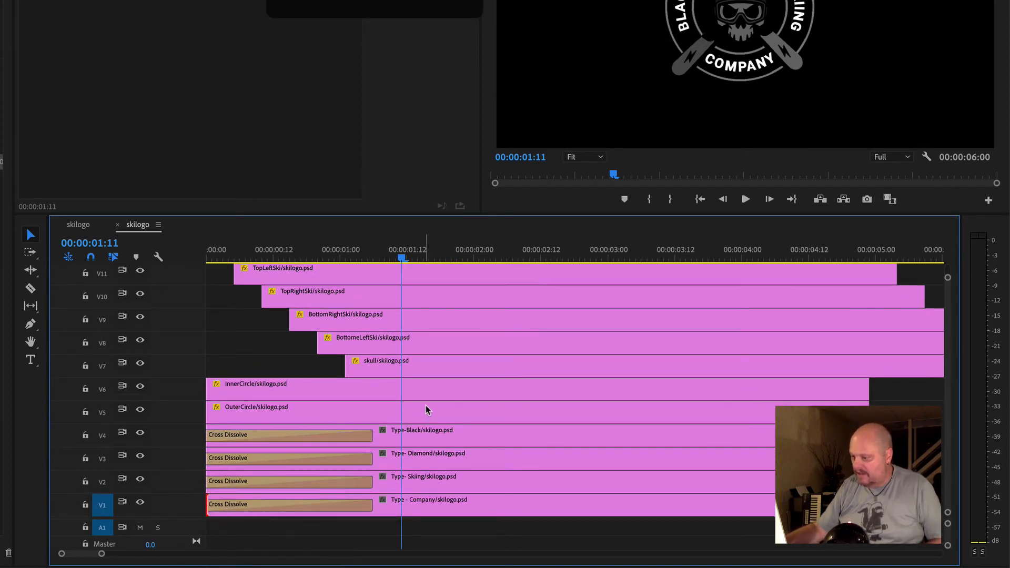
Stagger the type clips so Black, Diamond and Skiing start with TopLeftSki, TopRightSki and BottomRightSki, with Company starting last
left_click(413, 433)
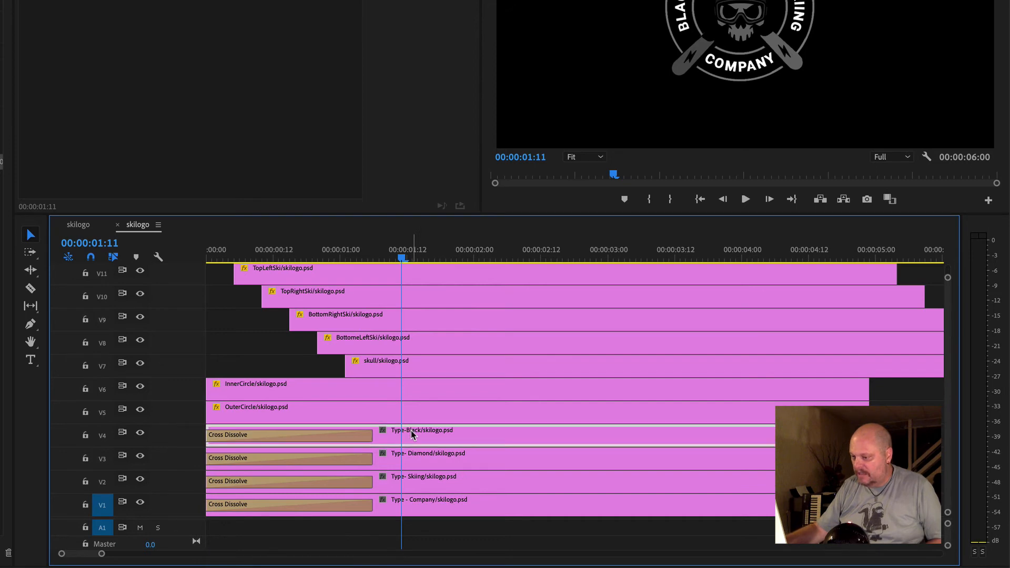
left_click_drag(412, 434, 577, 476)
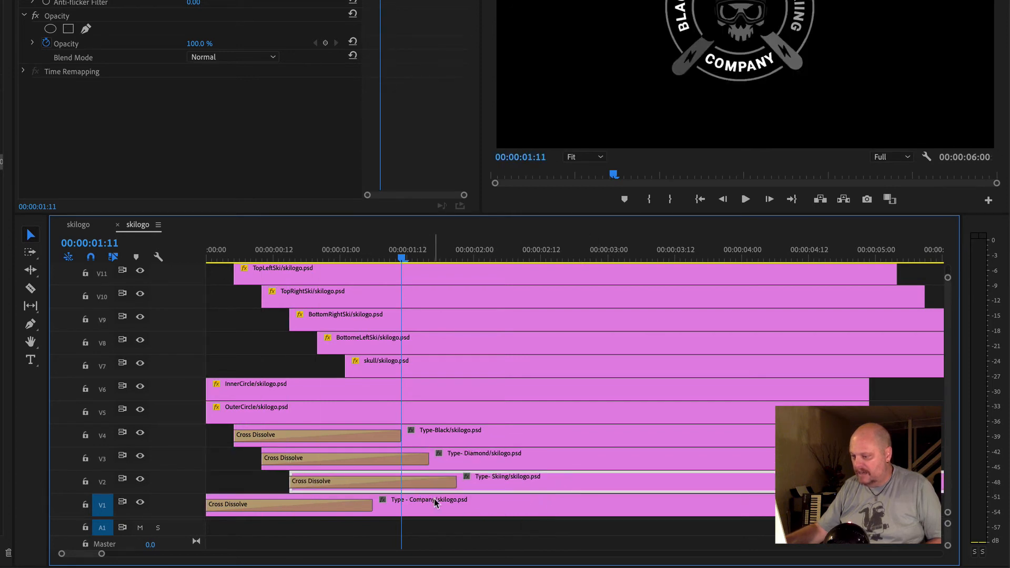
left_click_drag(435, 502, 562, 502)
Play the sequence from the start, including once with the Program monitor maximized, to review the full logo animation
key("Home")
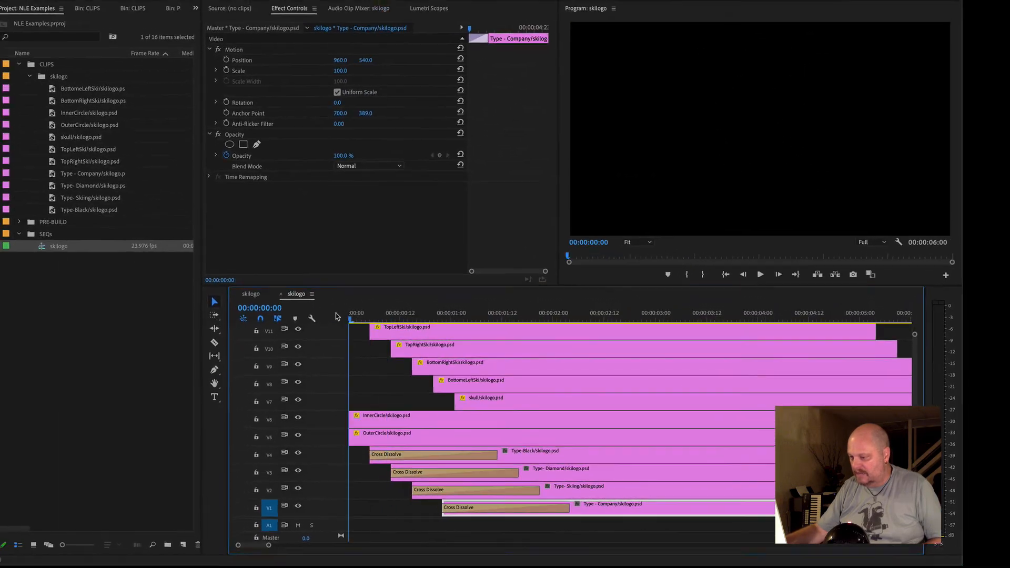
key("space")
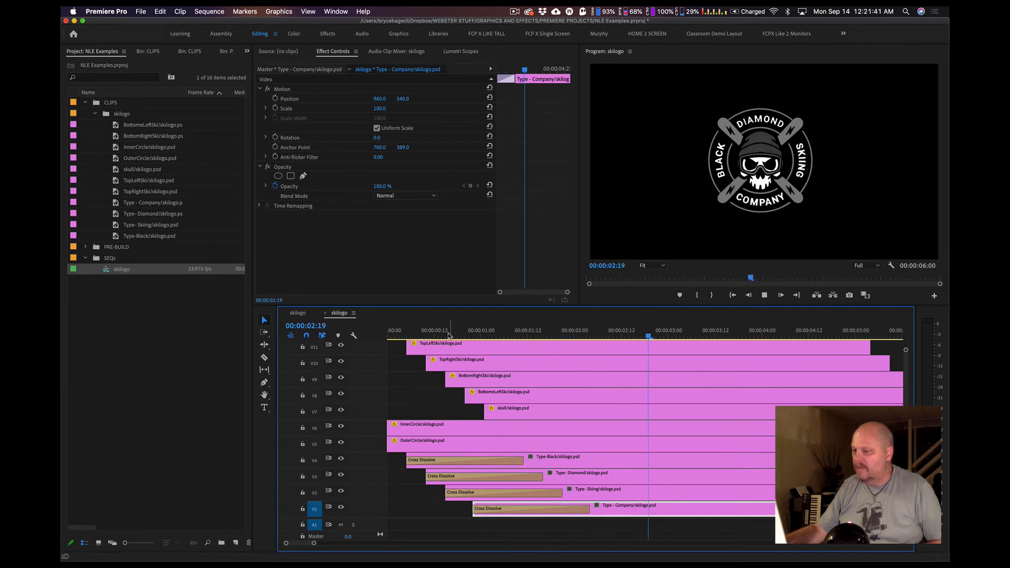
key("Home")
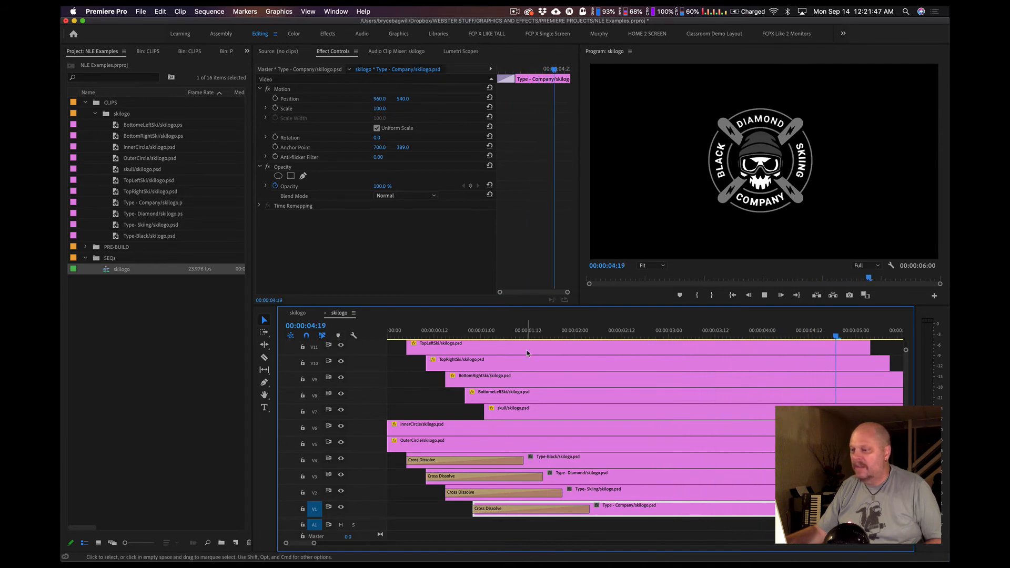
key("backslash")
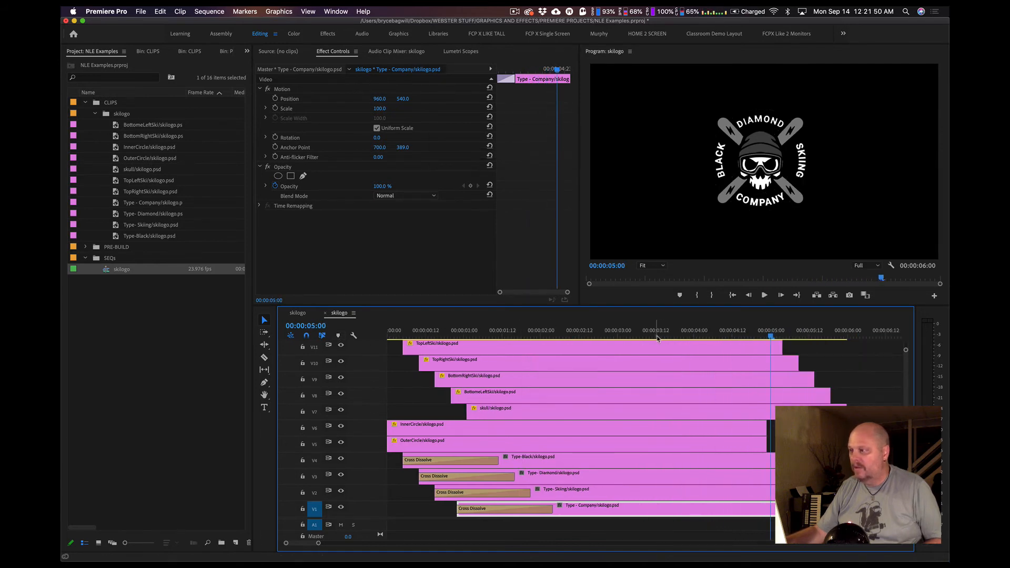
left_click_drag(657, 337, 327, 374)
key("space")
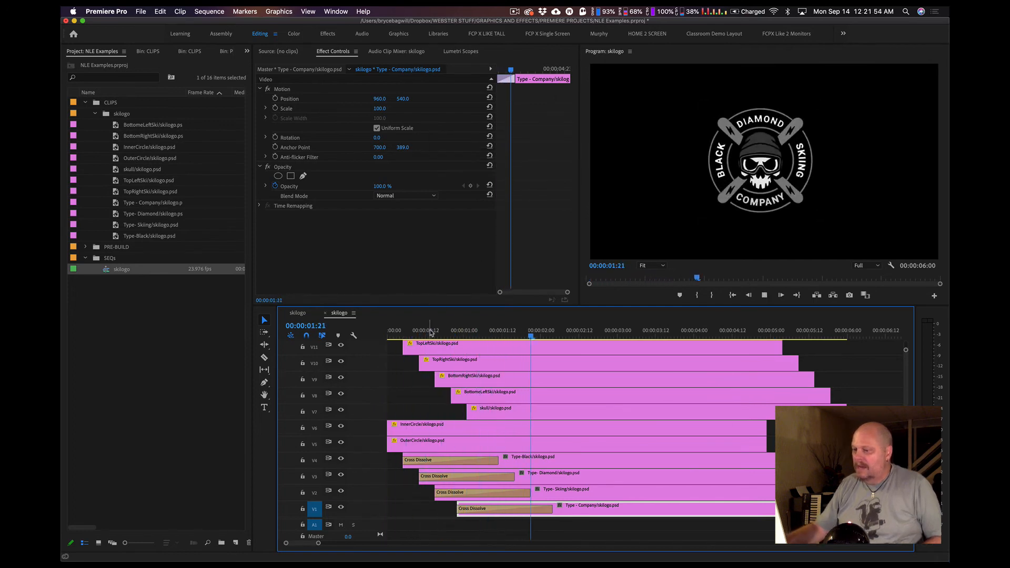
left_click_drag(430, 331, 357, 331)
left_click(584, 219)
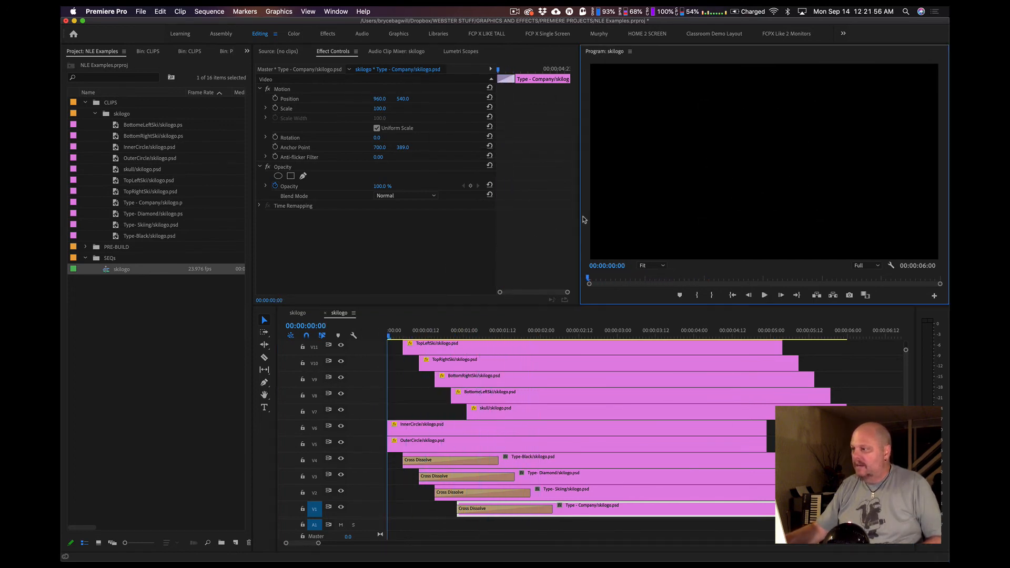
key("grave")
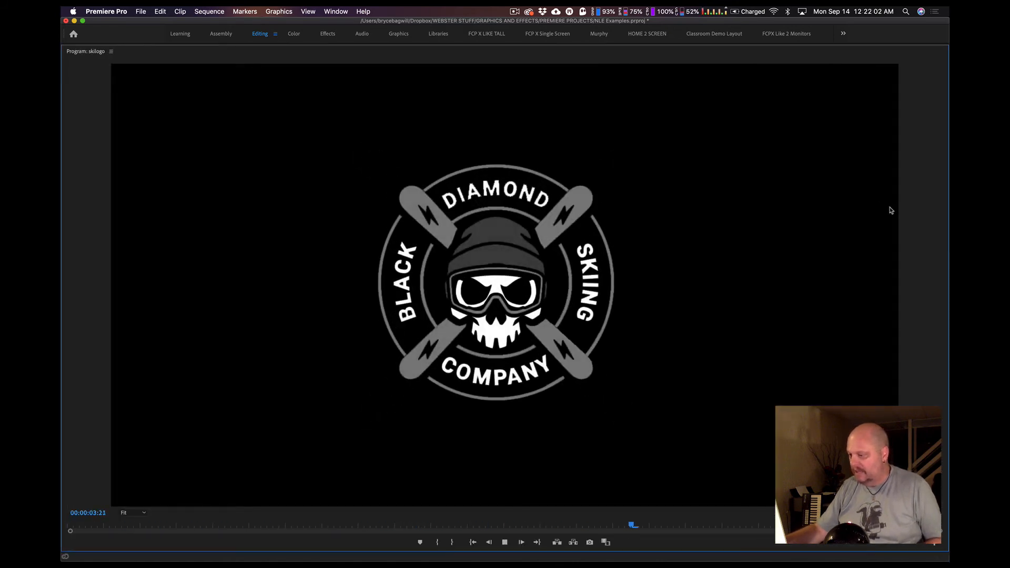
key("grave")
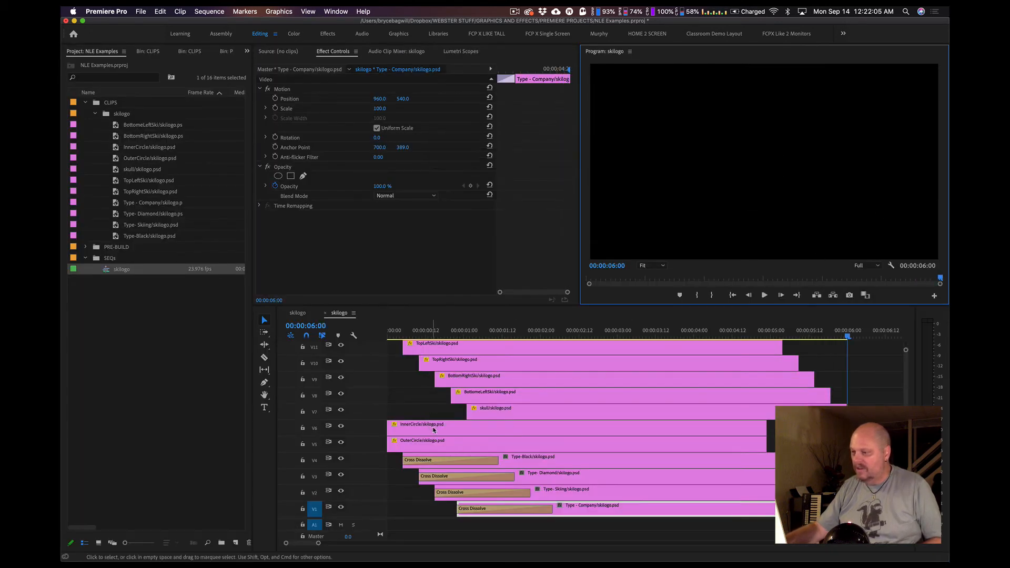
Move the InnerCircle clip 00:00:01:09 later on V6 and play the sequence to check its timing
left_click(449, 430)
left_click_drag(448, 431, 536, 432)
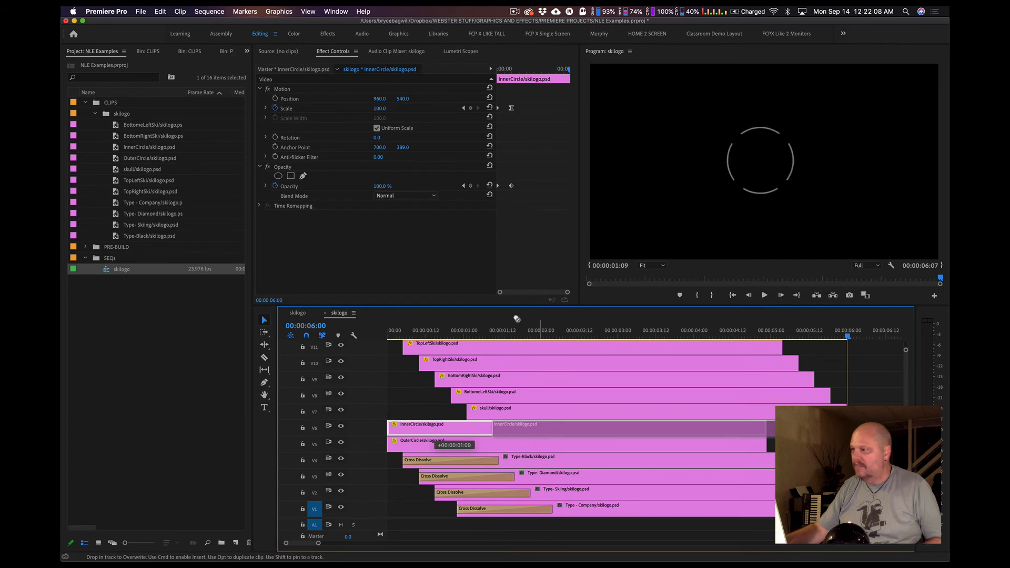
left_click_drag(517, 318, 518, 319)
key("space")
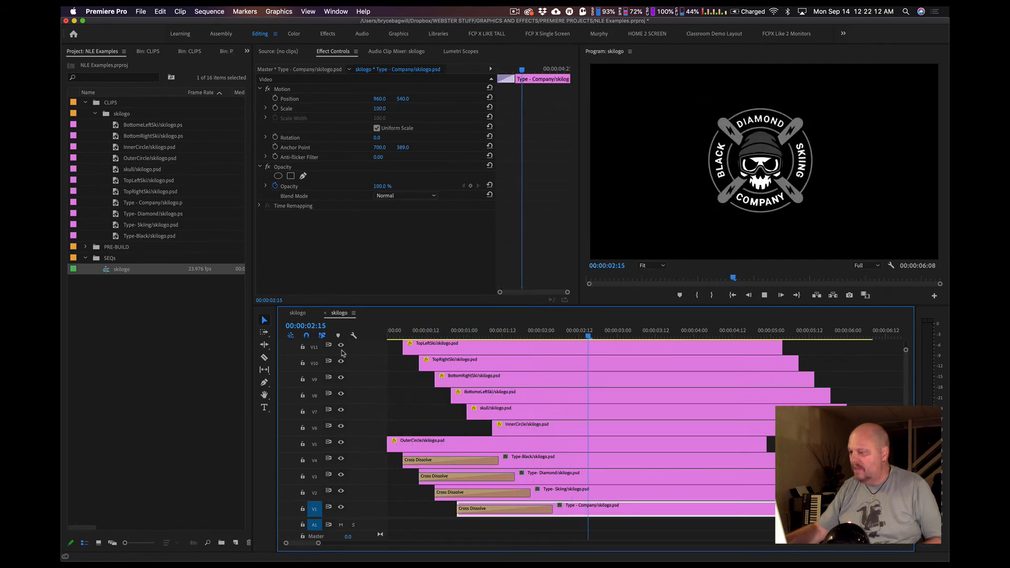
key("space")
Align the start of the InnerCircle clip with the start of the skull clip and play the sequence from the beginning
left_click(532, 428)
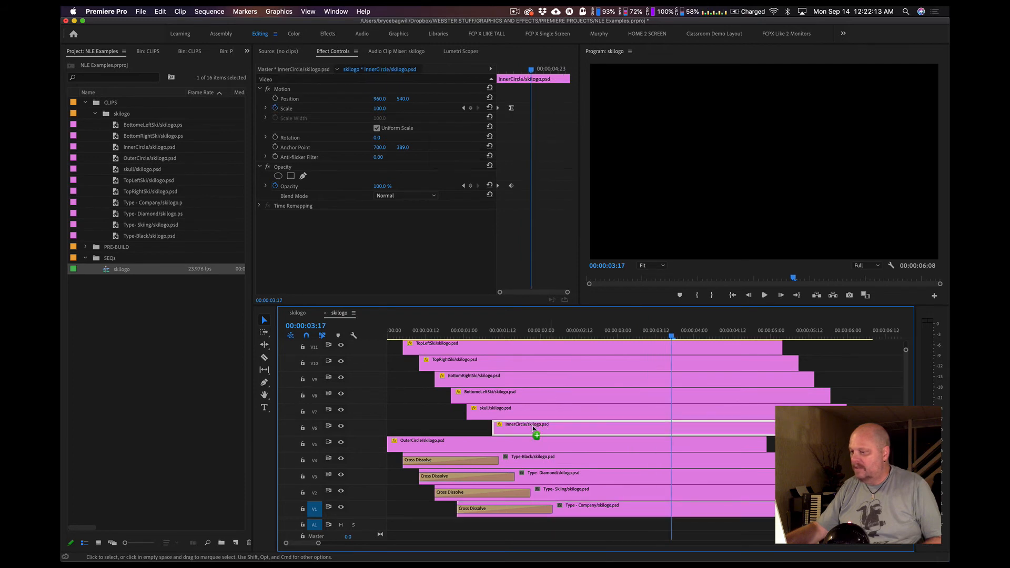
left_click_drag(533, 429, 531, 431)
key("Home")
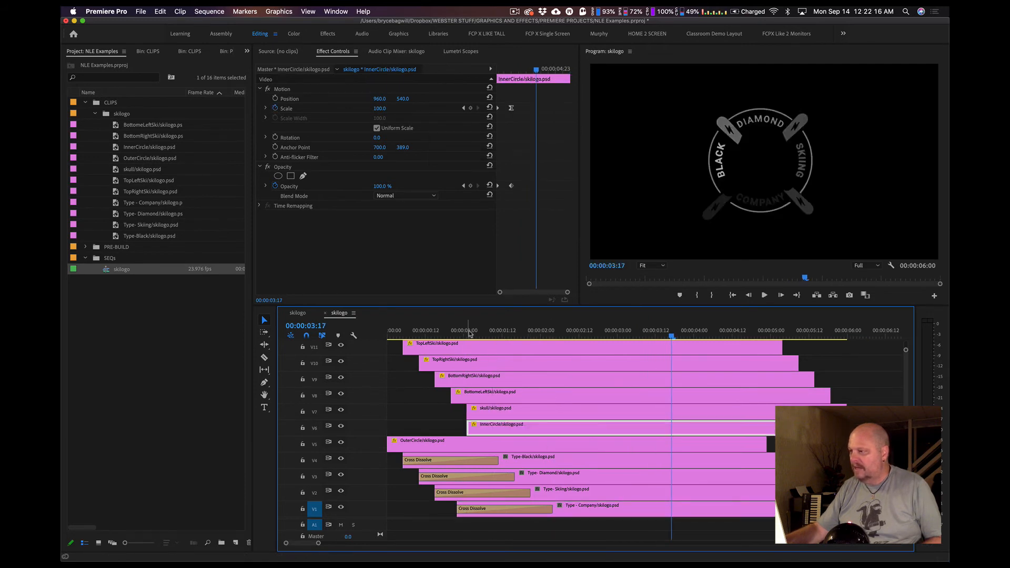
key("space")
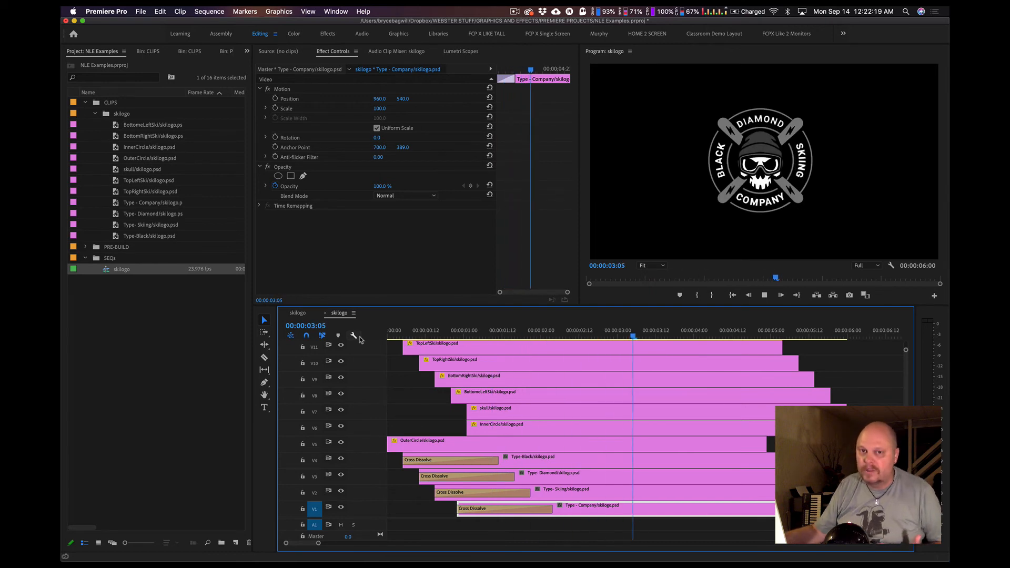
key("space")
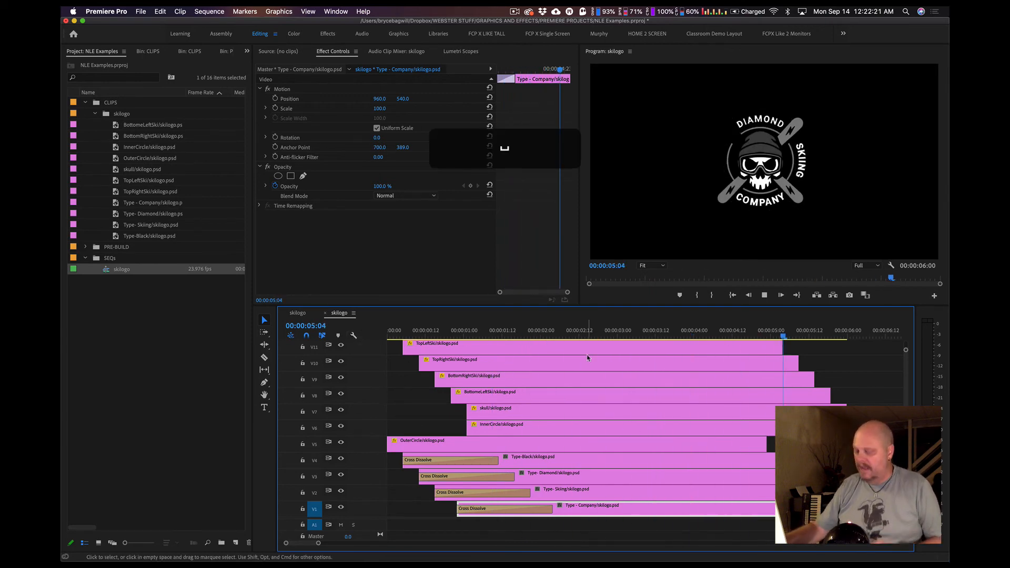
Extend the ends of the ski, OuterCircle and type clips to 00:00:06:00, flush with the skull and InnerCircle clips
key("backslash")
key("backslash")
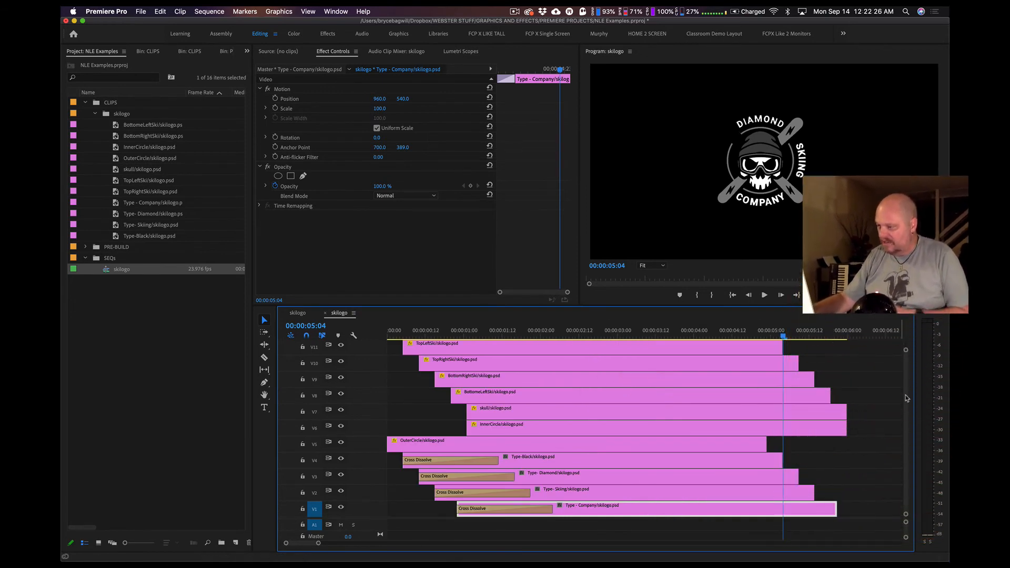
left_click_drag(784, 347, 846, 398)
left_click_drag(768, 445, 846, 445)
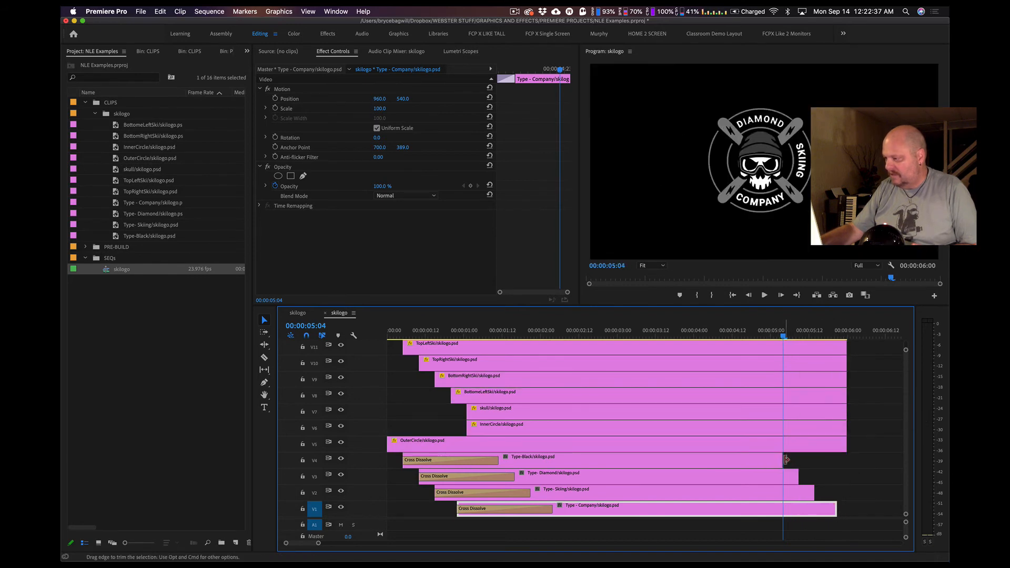
left_click_drag(786, 460, 846, 507)
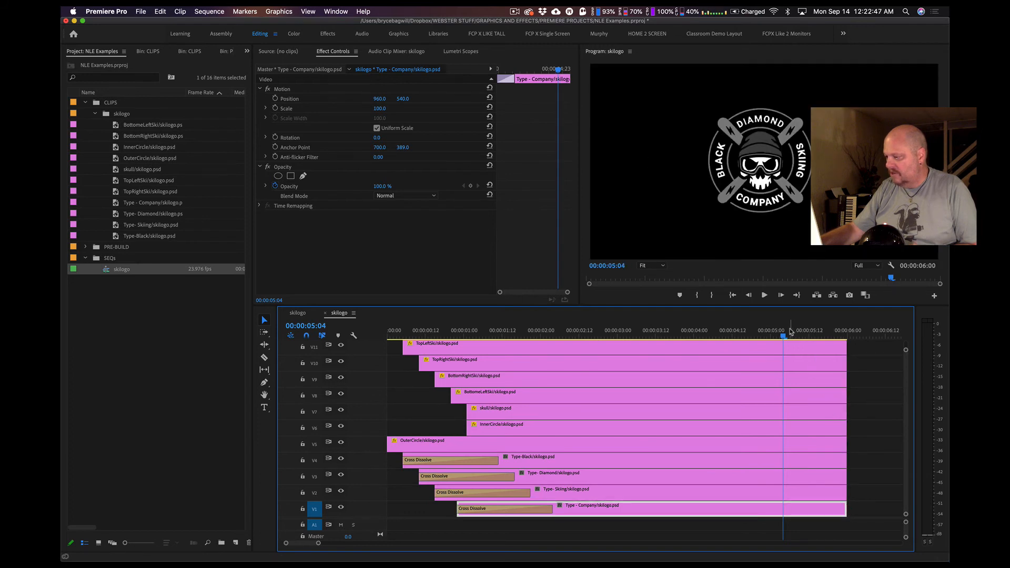
Play the sequence from the start and check its ending up to 00:00:06:00
left_click_drag(789, 333, 572, 360)
key("space")
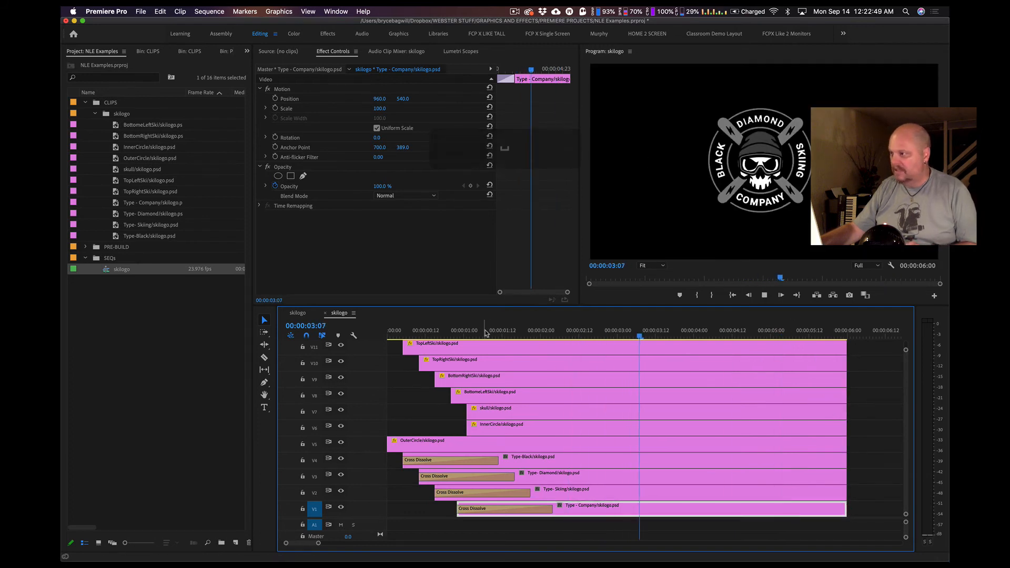
left_click_drag(487, 334, 407, 333)
key("space")
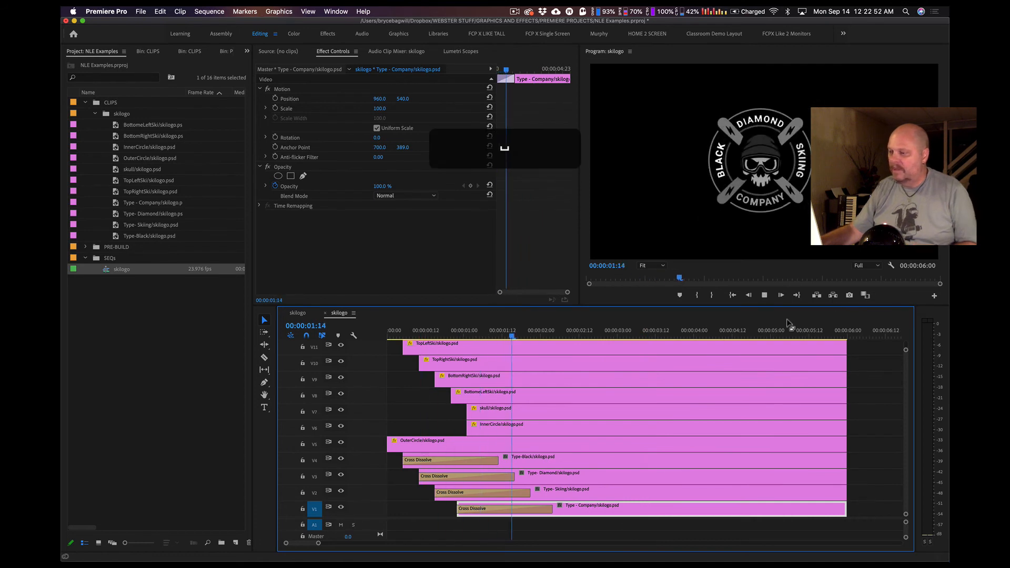
left_click(799, 333)
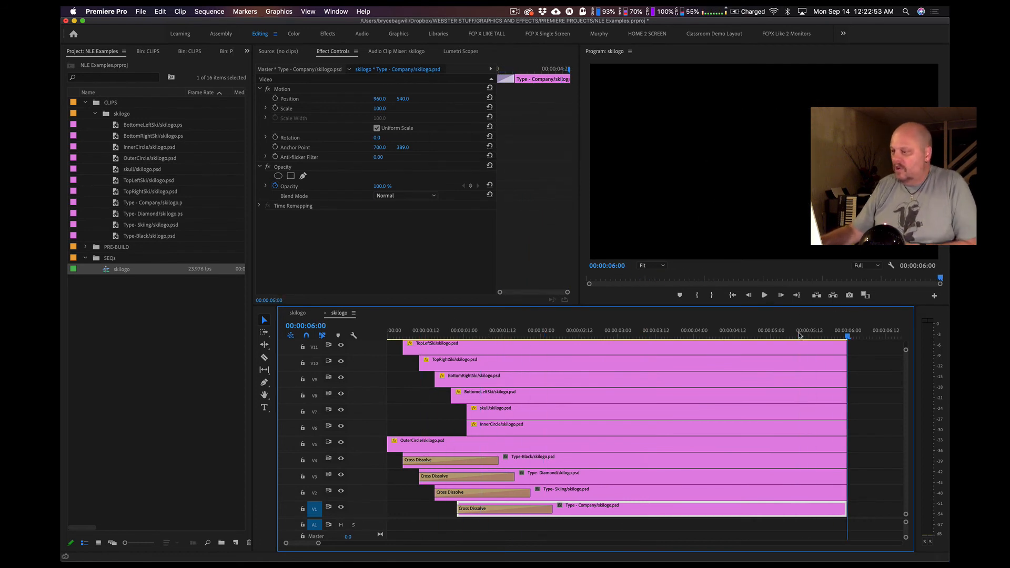
left_click(799, 334)
key("space")
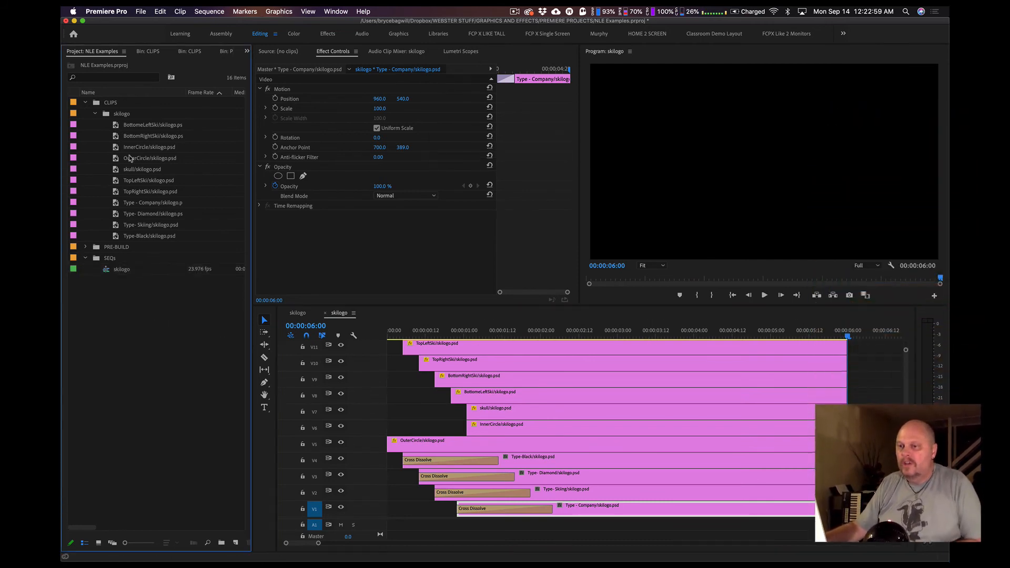
Import PARTICULAS_FREE_02.MOV from the BlendModes folder of SET 1 into the main CLIPS bin
double_click(111, 102)
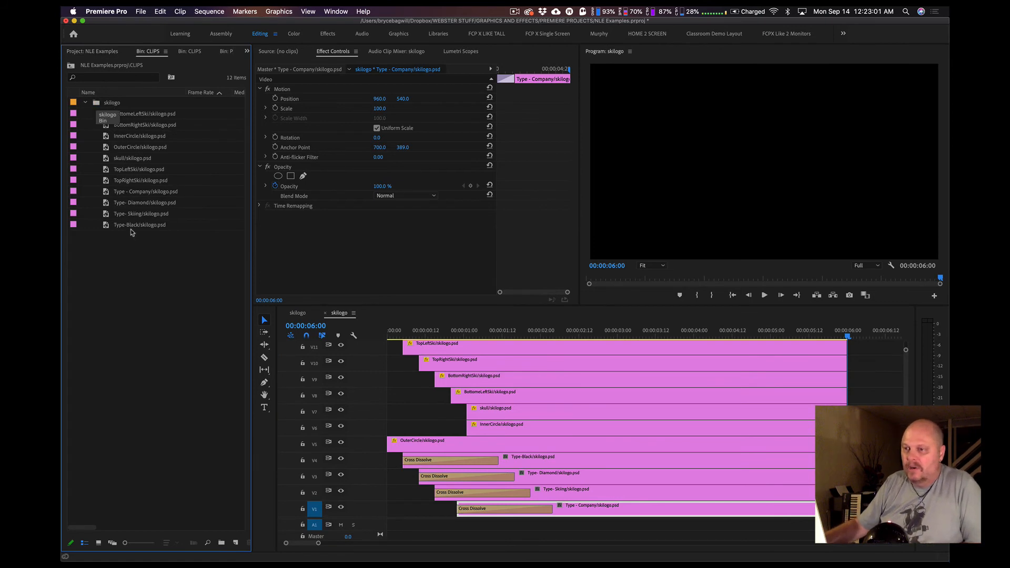
left_click(190, 51)
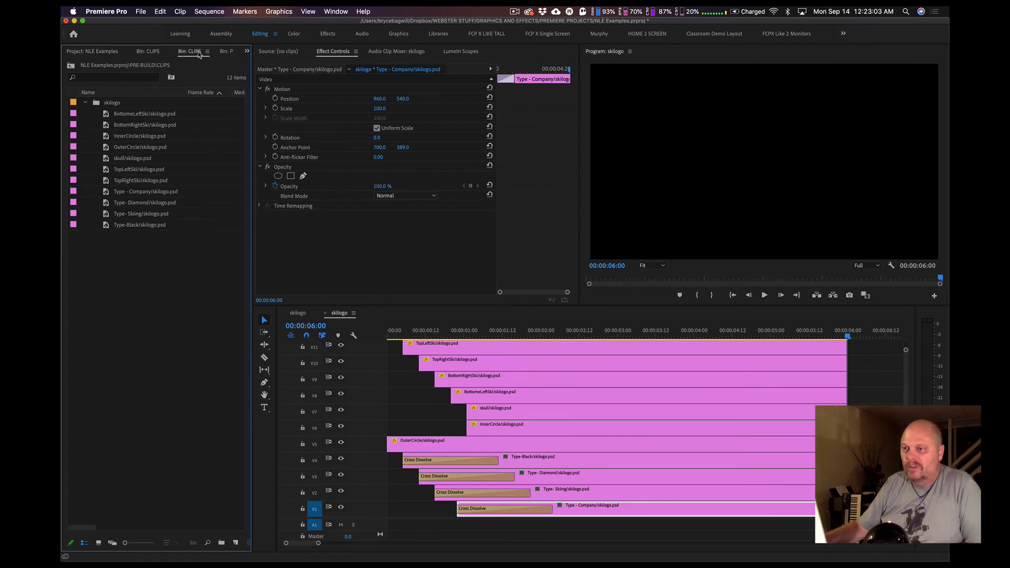
left_click(161, 53)
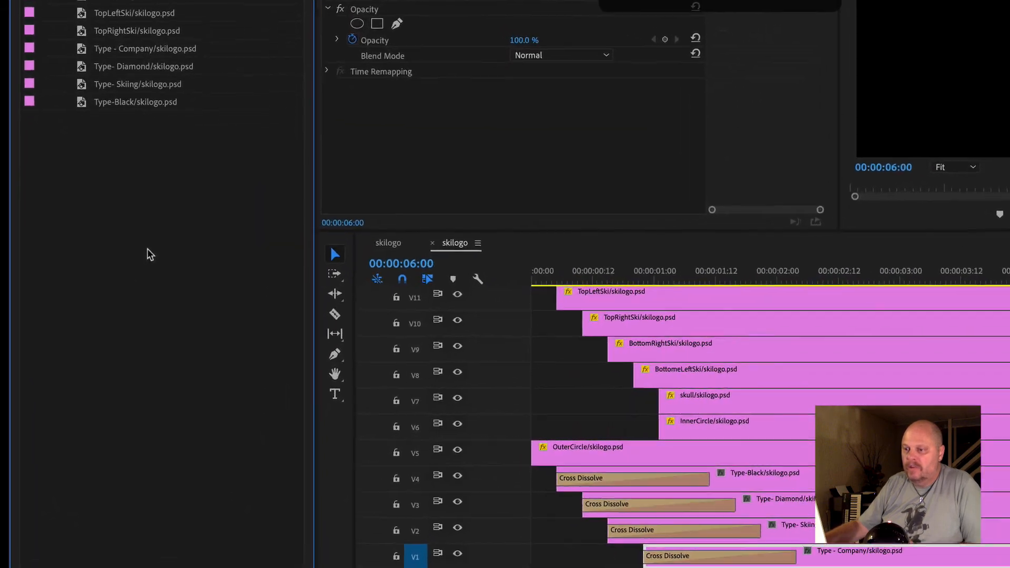
right_click(147, 248)
left_click(199, 356)
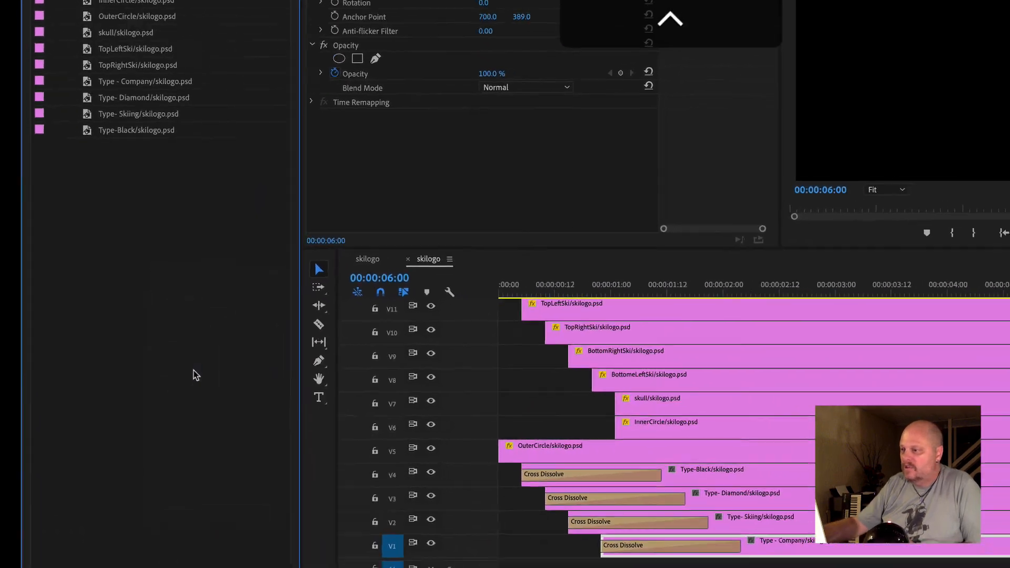
left_click(539, 79)
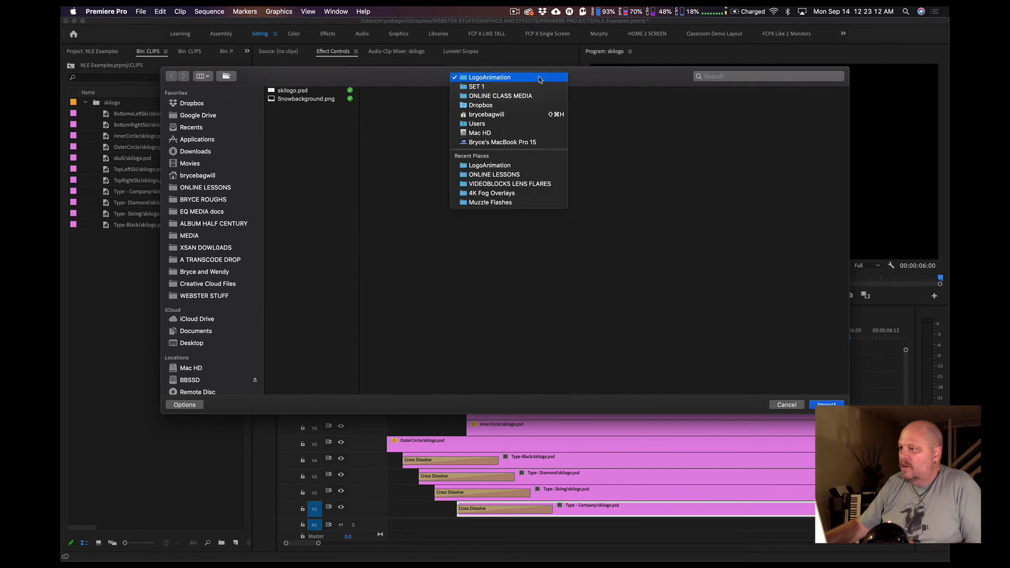
left_click(540, 87)
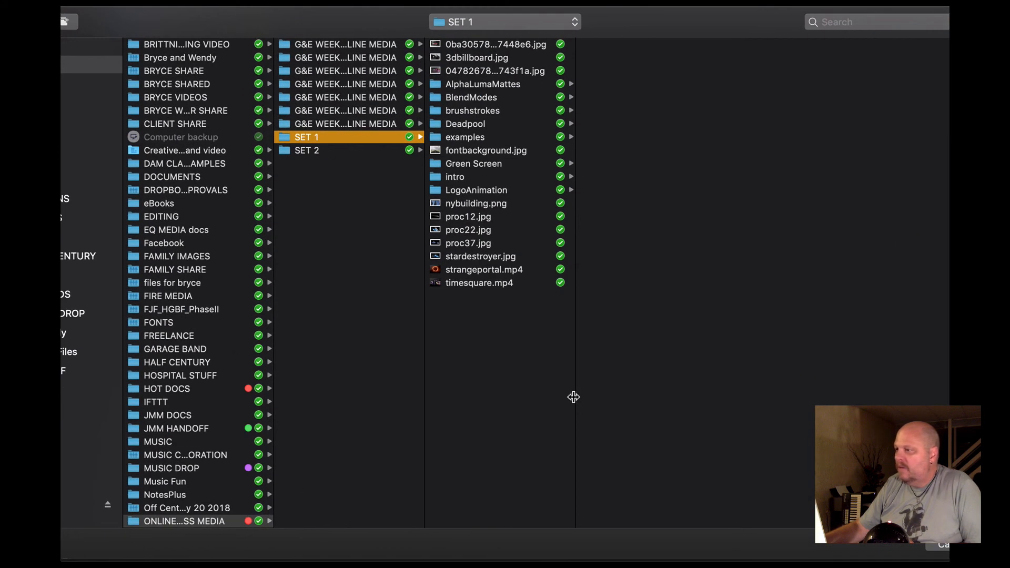
left_click_drag(573, 397, 634, 386)
left_click(488, 96)
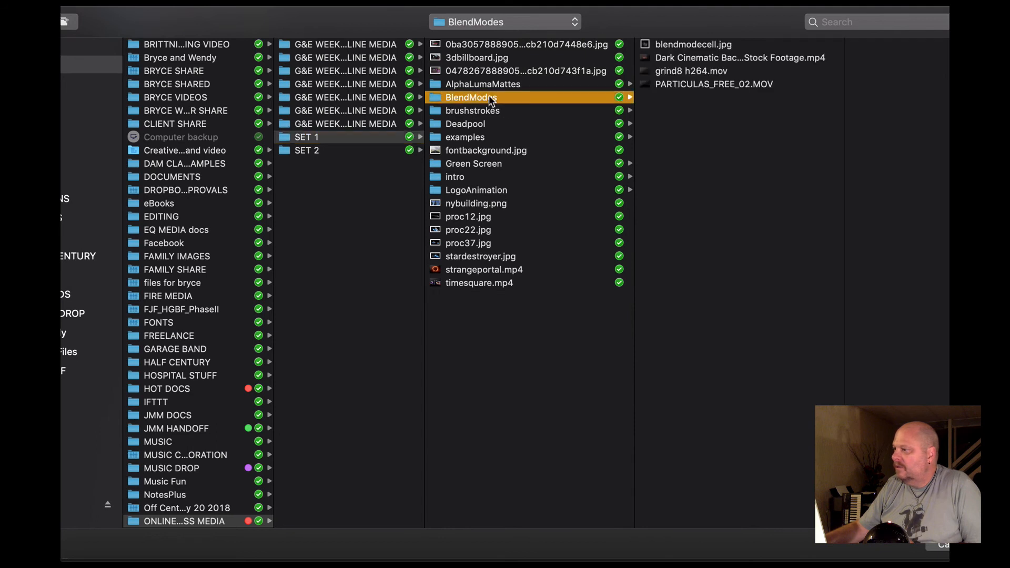
left_click(744, 86)
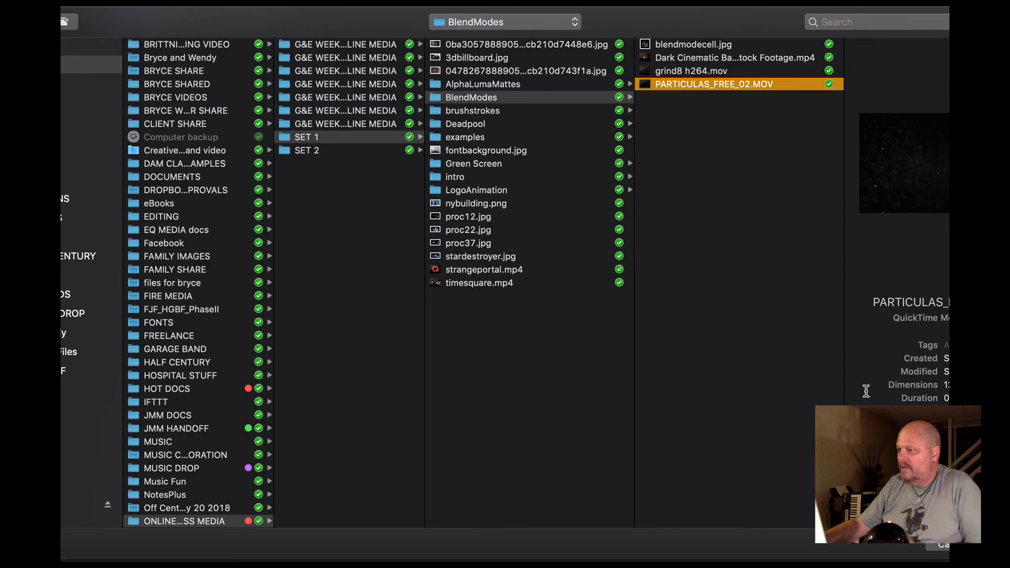
left_click(923, 463)
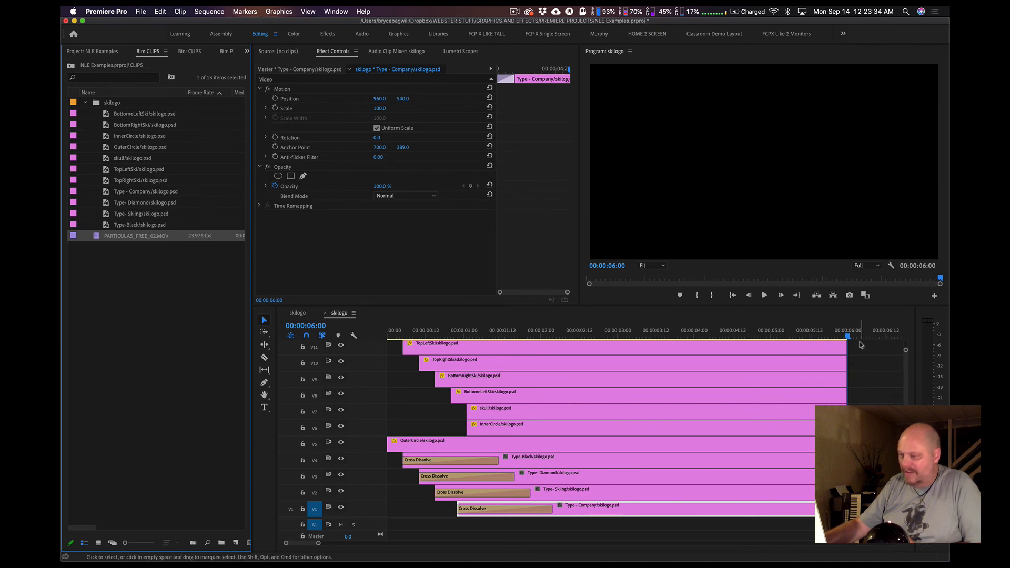
Move all the logo clips up one video track to leave V1 empty, and enlarge the timeline area
key("super+minus")
left_click_drag(861, 345, 726, 496)
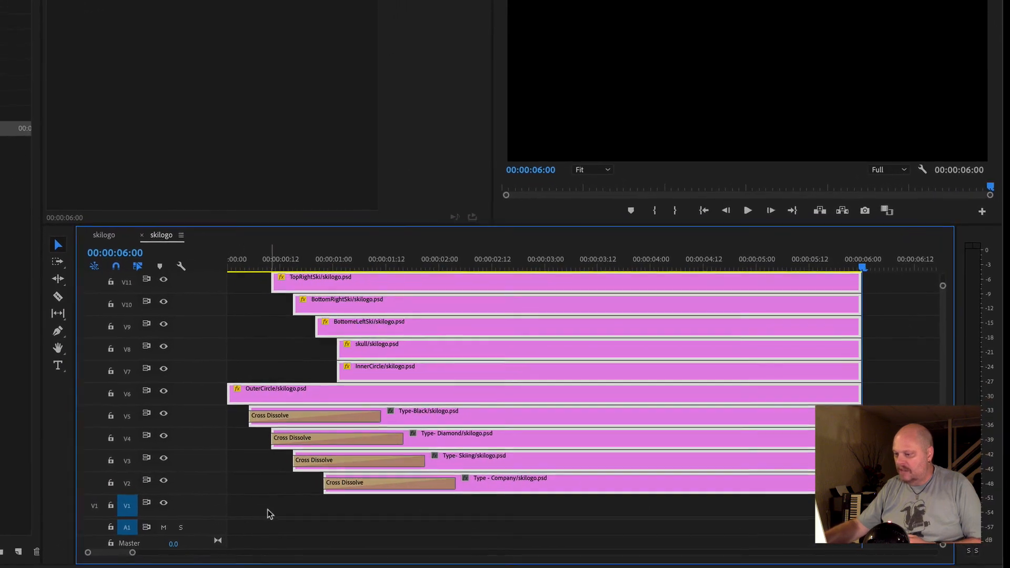
right_click(200, 507)
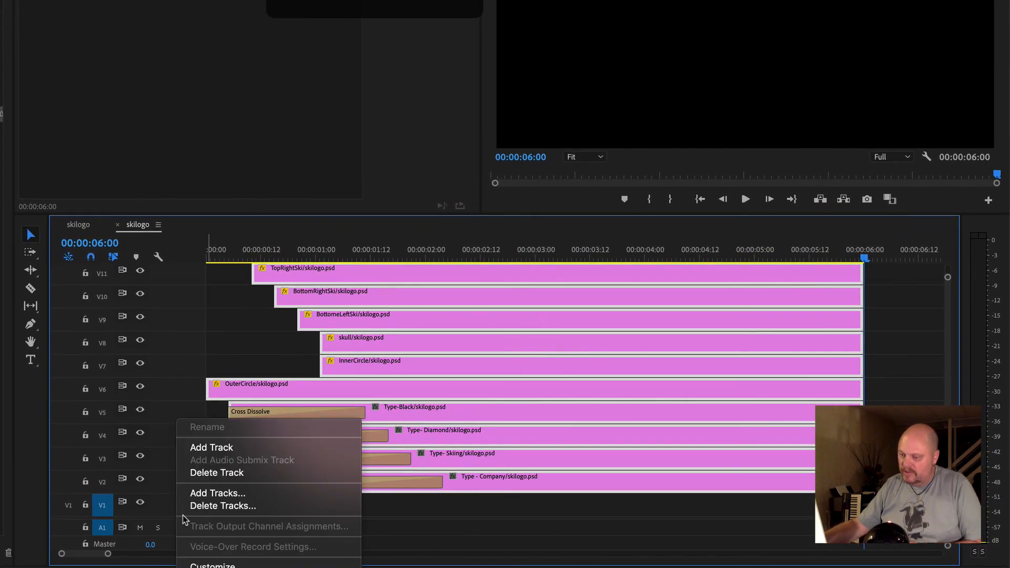
left_click(166, 468)
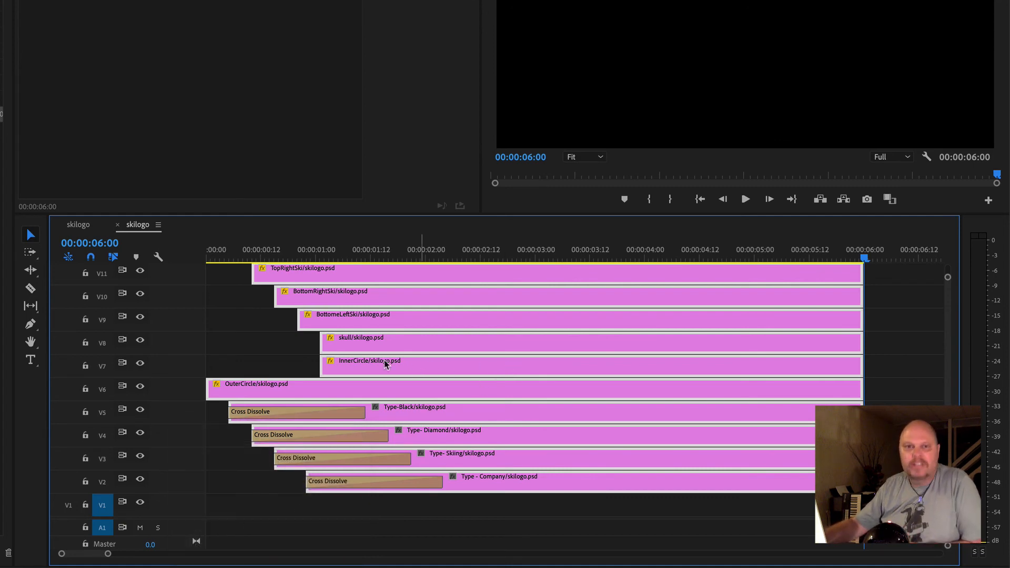
left_click_drag(406, 214, 408, 191)
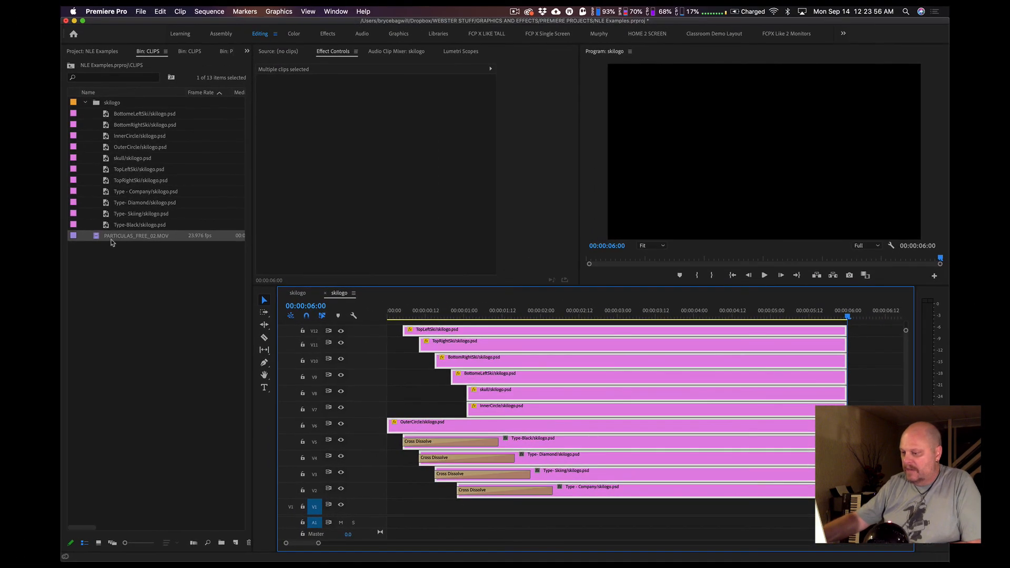
Place PARTICULAS_FREE_02.MOV at the start of V1 and trim its end to 00:00:06:00, flush with the logo clips
left_click_drag(97, 239, 192, 308)
left_click_drag(267, 390, 372, 506)
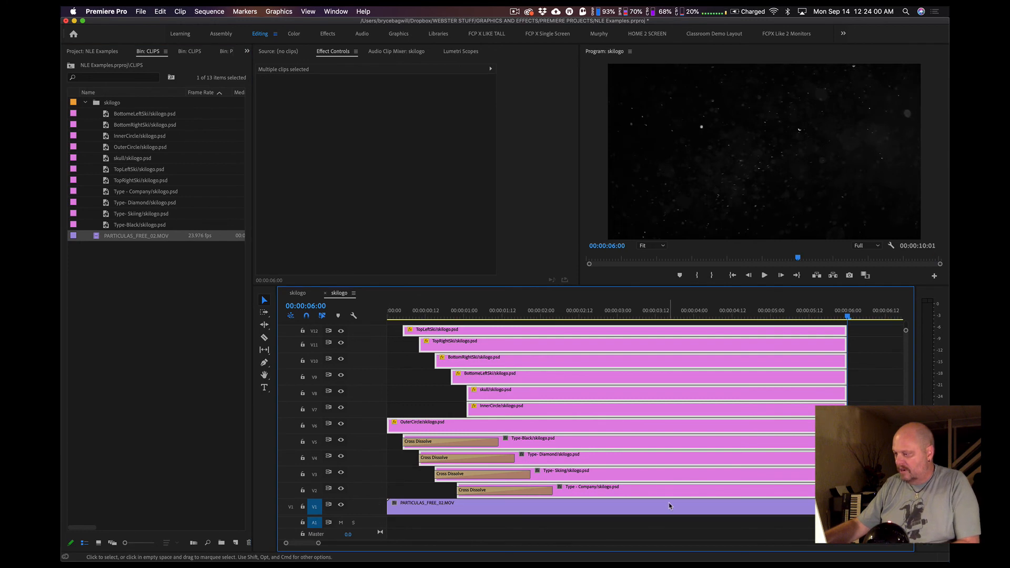
key("backslash")
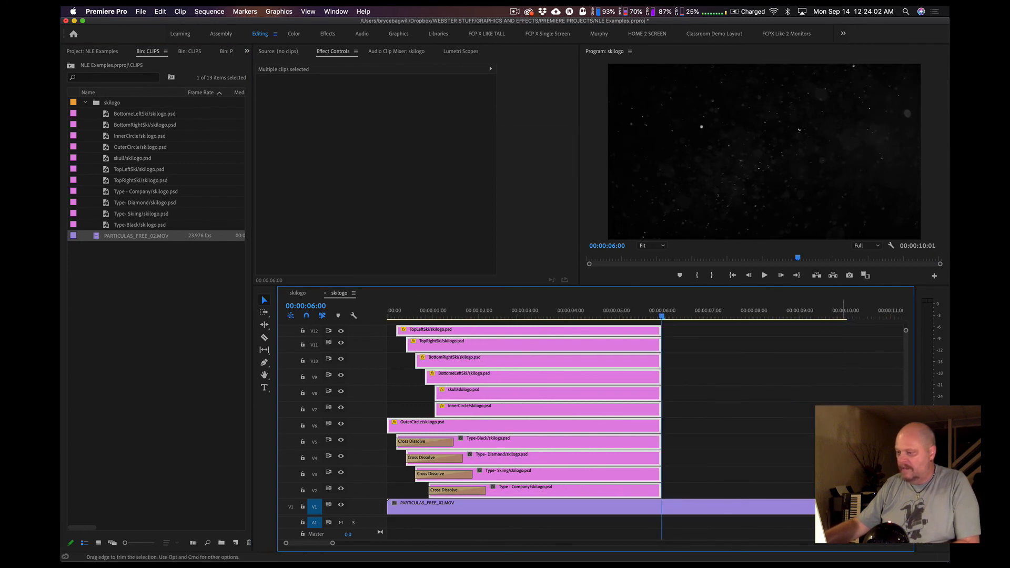
left_click_drag(815, 507, 661, 506)
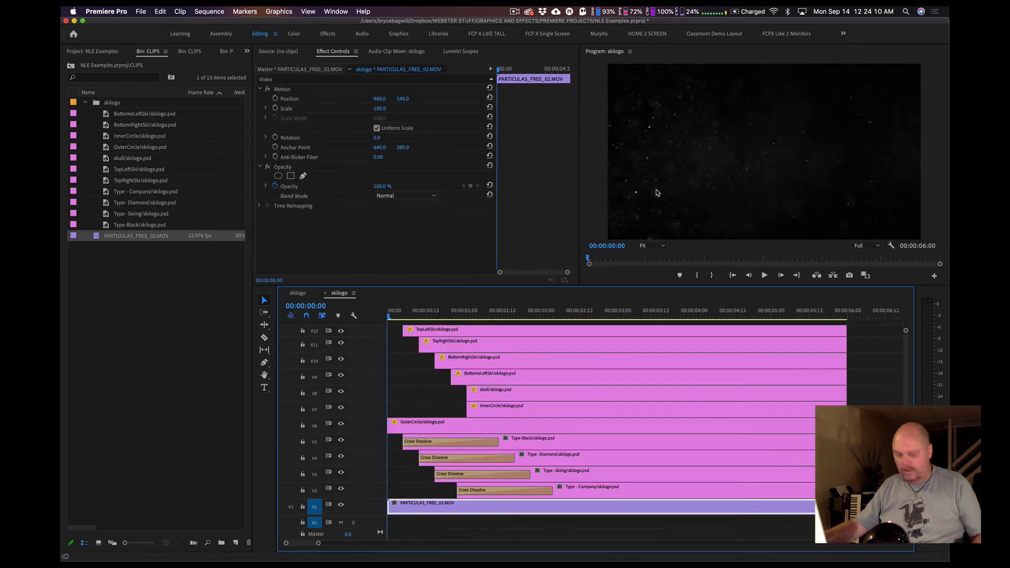
Play the sequence in the maximized program monitor to check the logo over the particle background
key("grave")
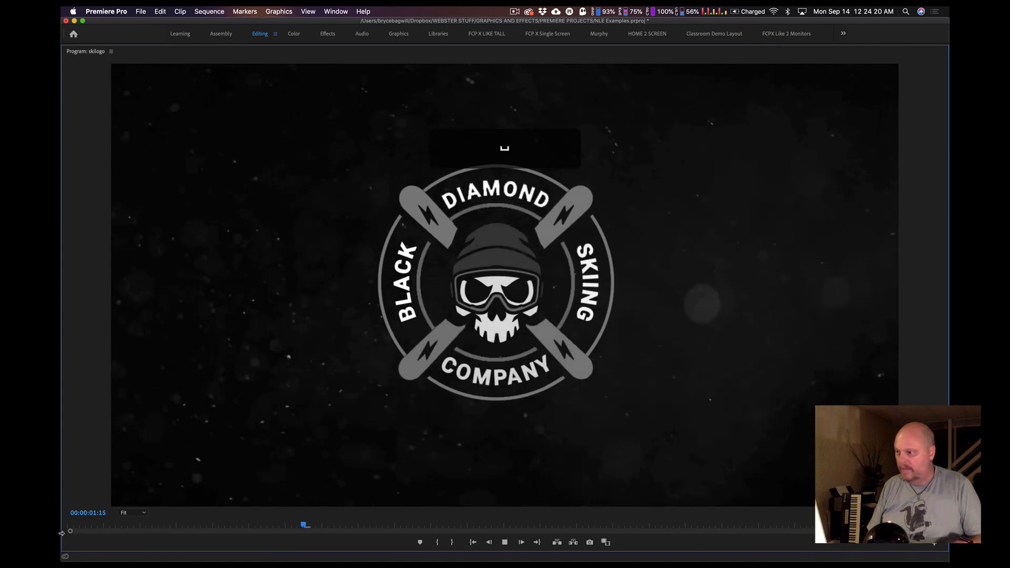
key("space")
key("grave")
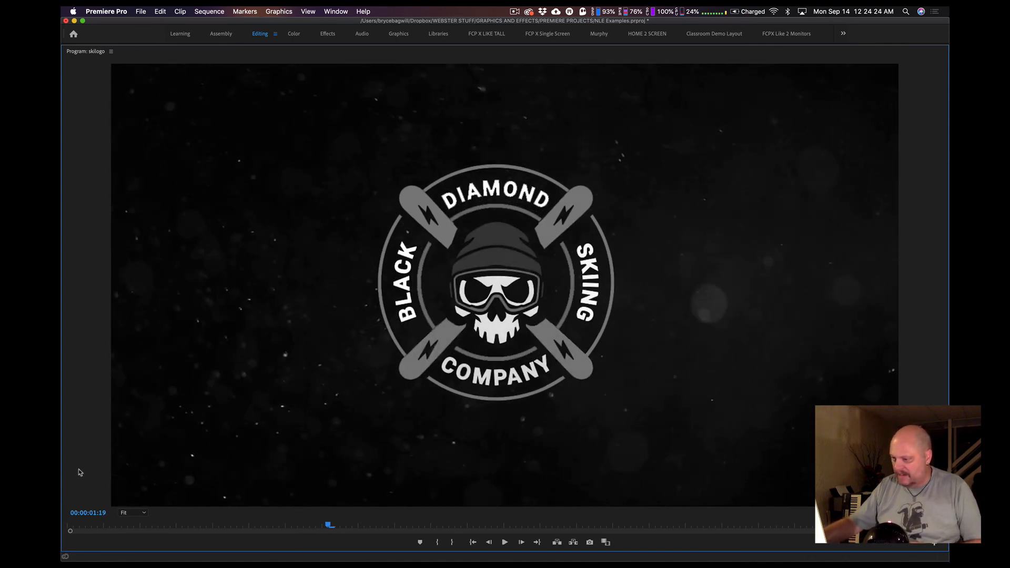
key("grave")
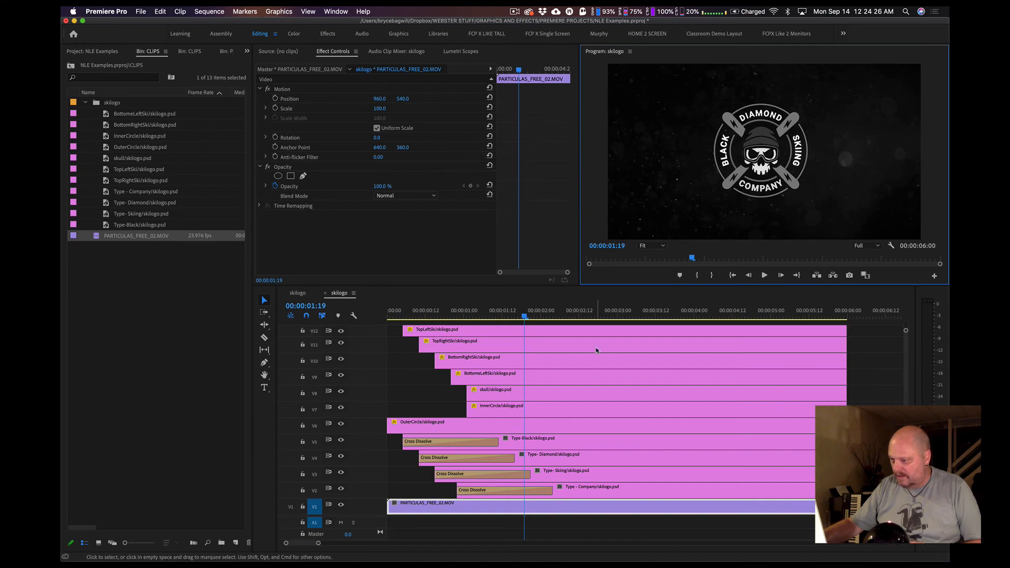
Move all the logo clips about 21 frames later and apply a Cross Dissolve to the start of the PARTICULAS_FREE_02.MOV clip
key("shift+3")
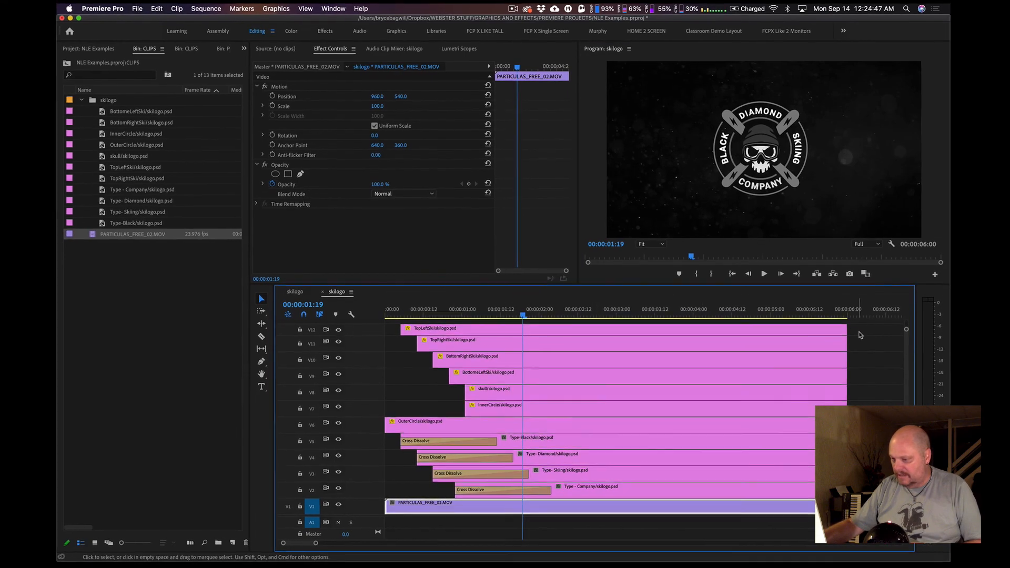
left_click_drag(858, 334, 711, 486)
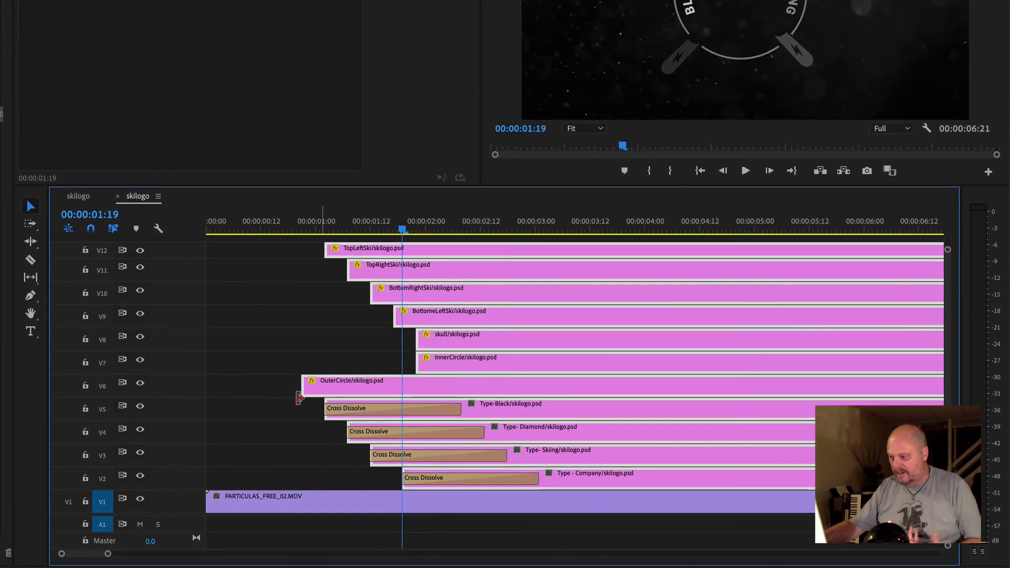
left_click(211, 505)
right_click(219, 511)
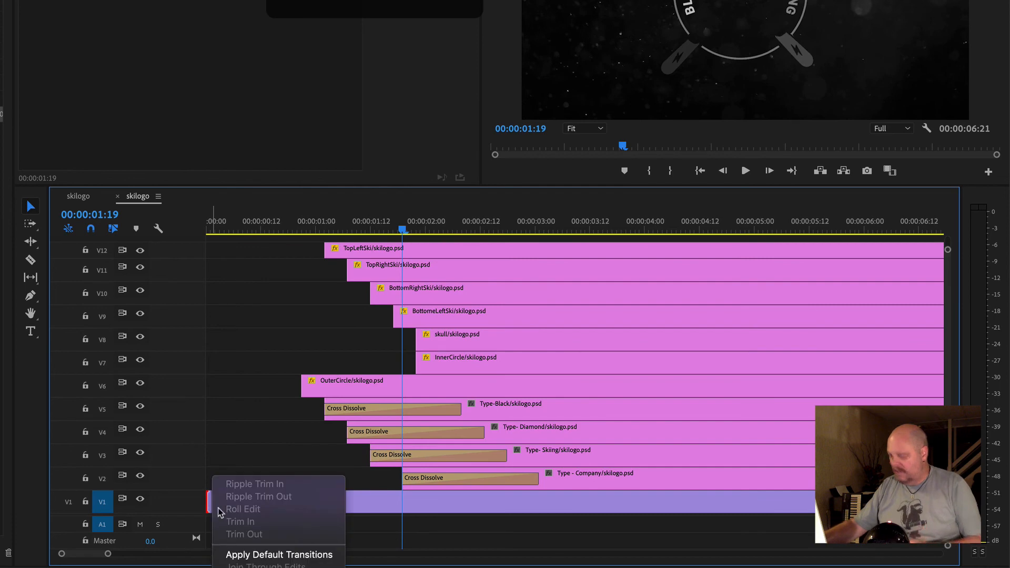
left_click(253, 554)
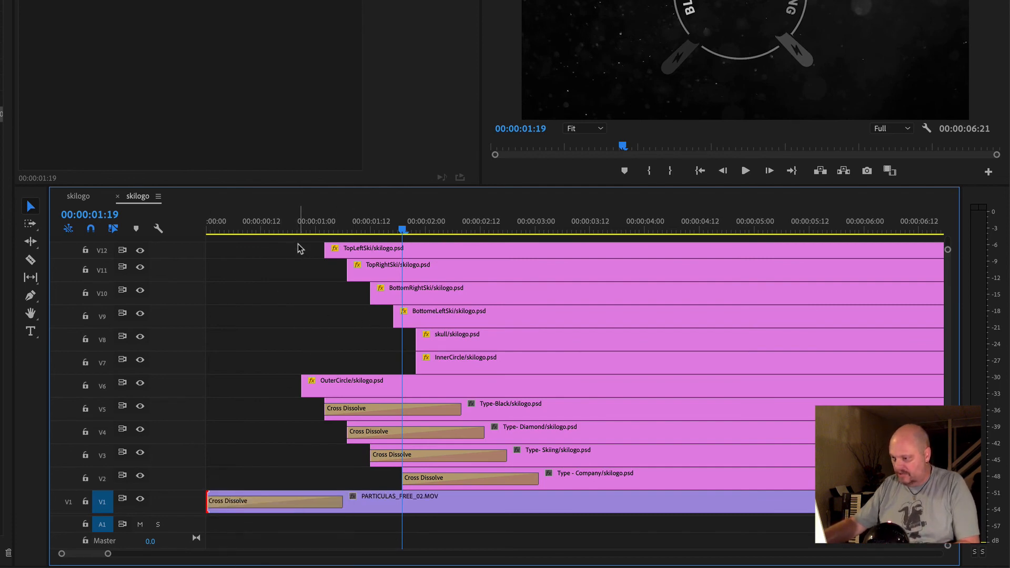
Move the logo clips later to start where the background's Cross Dissolve ends, and extend the PARTICULAS_FREE_02.MOV clip to their shared end
left_click_drag(299, 244, 720, 484)
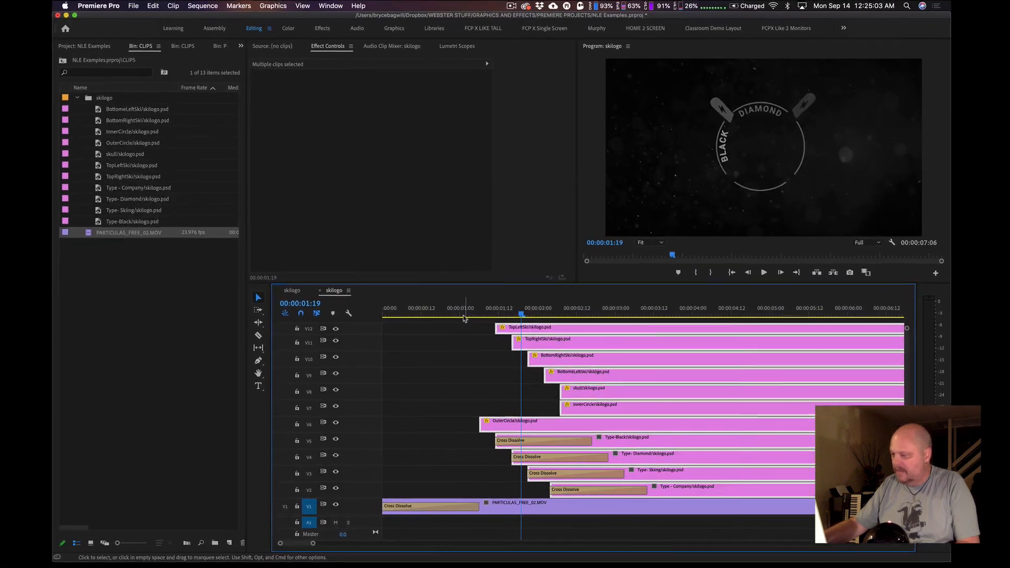
key("backslash")
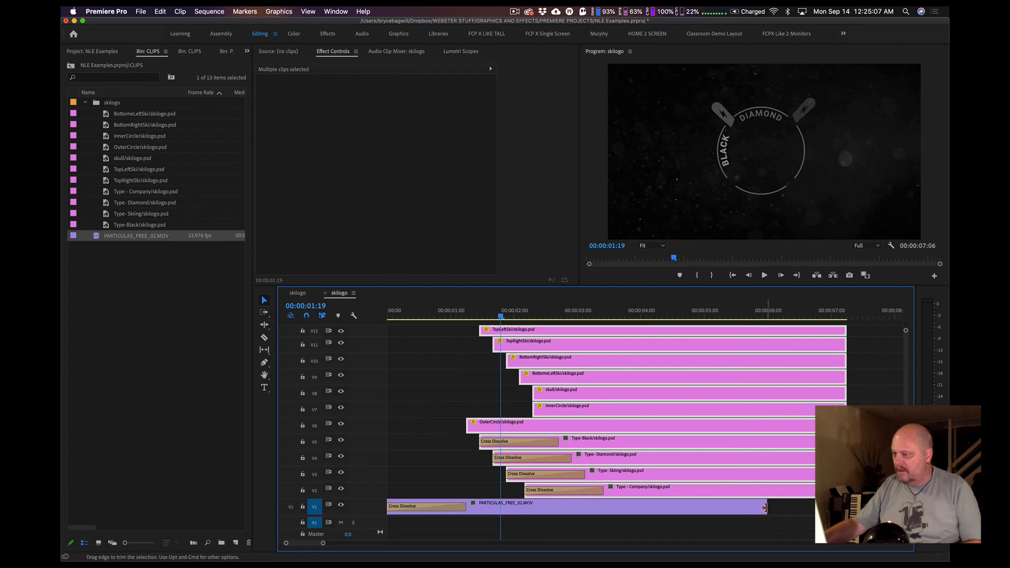
left_click_drag(764, 507, 846, 506)
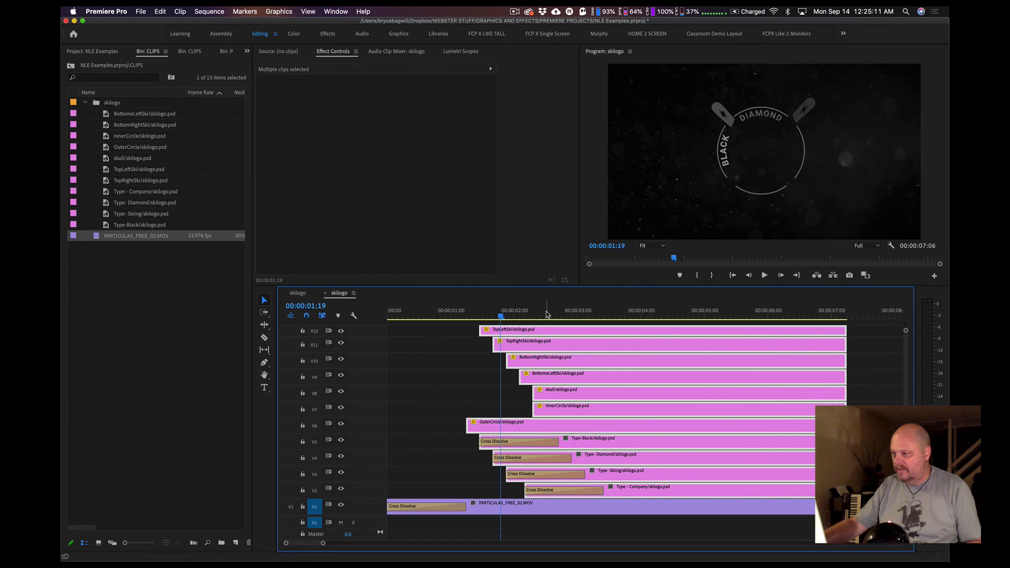
Play the sequence from the start to check the background fade-in and the delayed logo animation
left_click_drag(547, 314, 336, 326)
key("space")
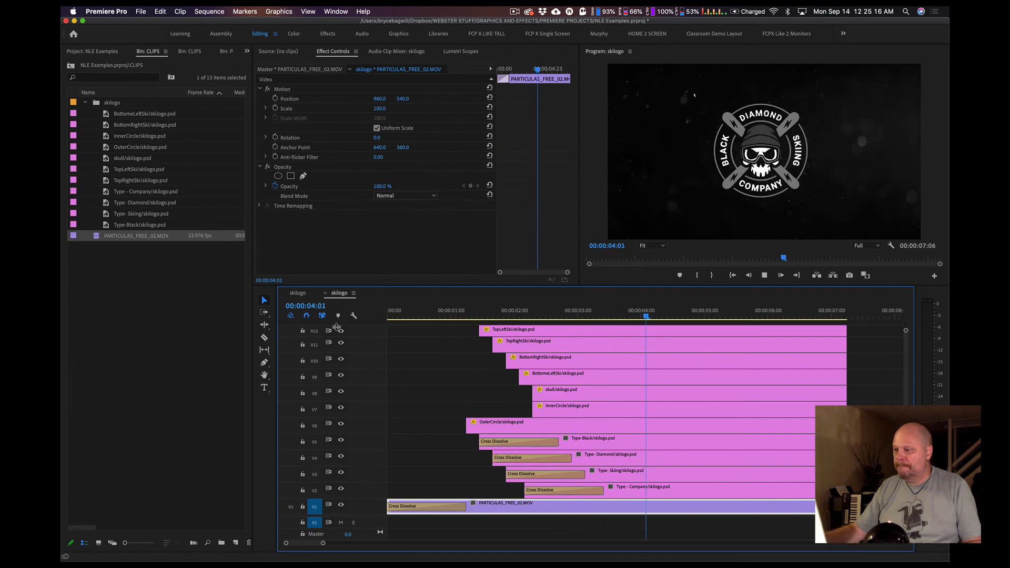
left_click(403, 317)
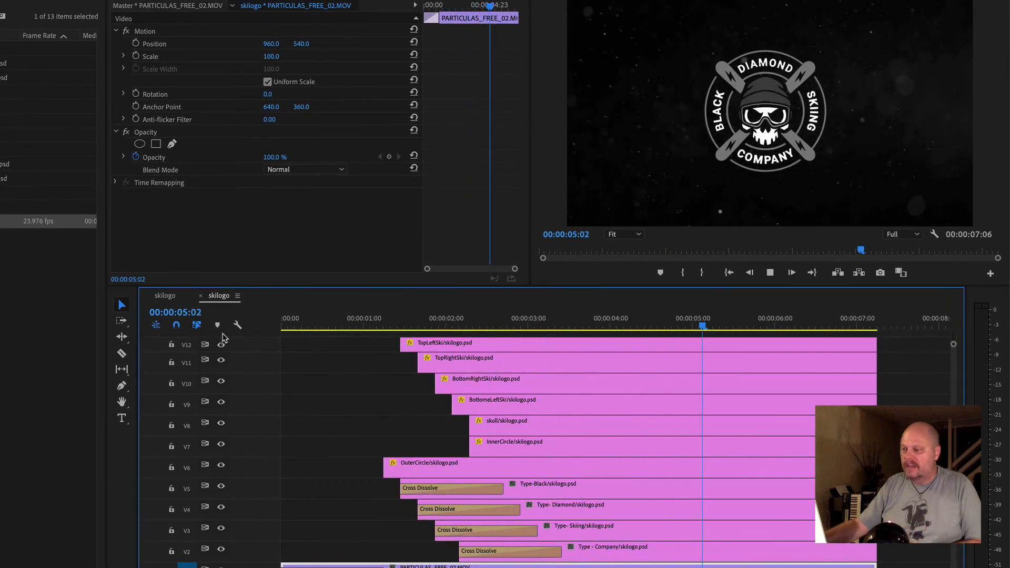
key("space")
key("space")
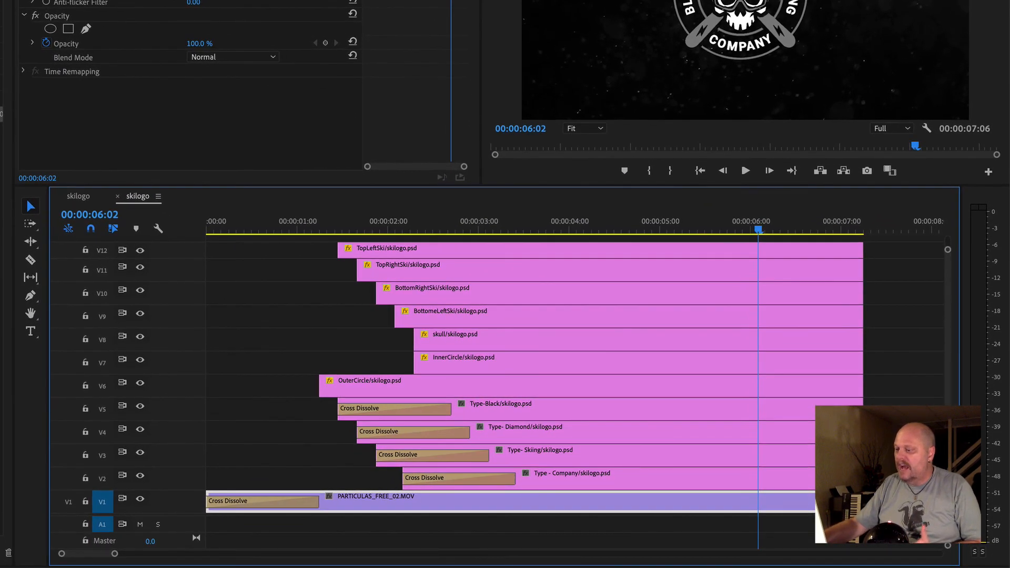
Nest all the logo clips on V2 to V12 into a sequence named "logo build"
scroll(526, 390, "up", 1)
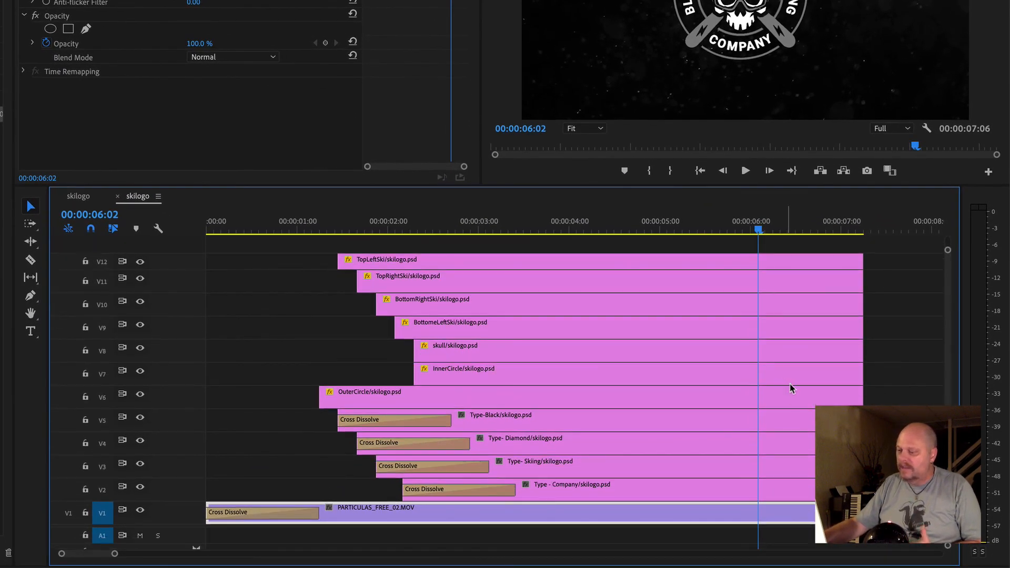
left_click_drag(886, 245, 675, 491)
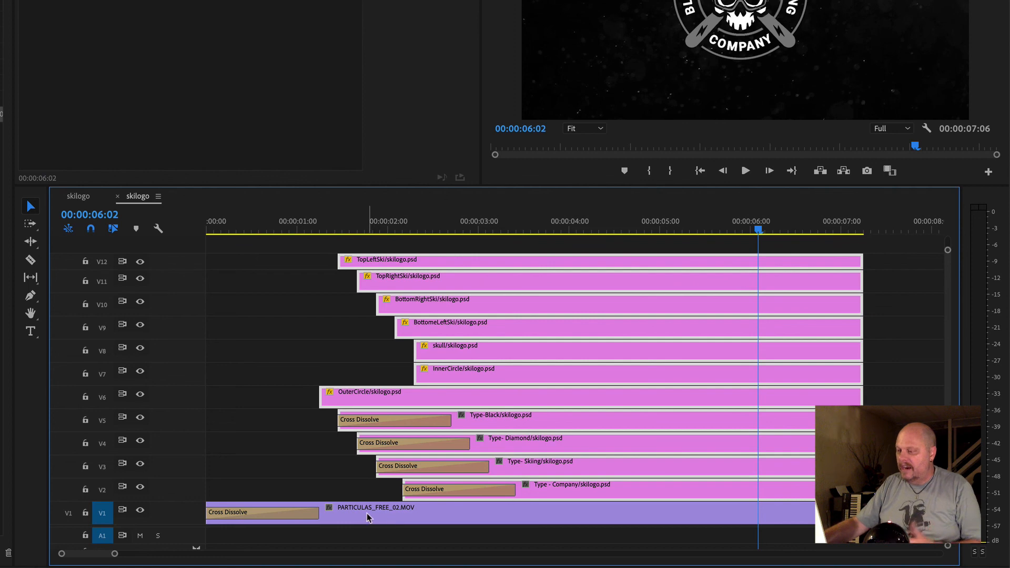
left_click(663, 308, "ctrl")
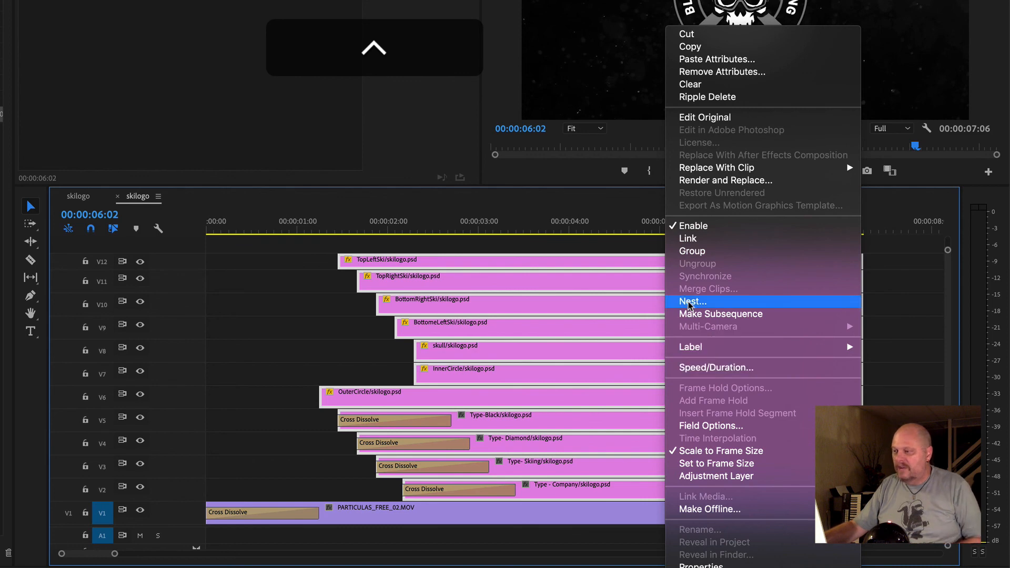
left_click(727, 306)
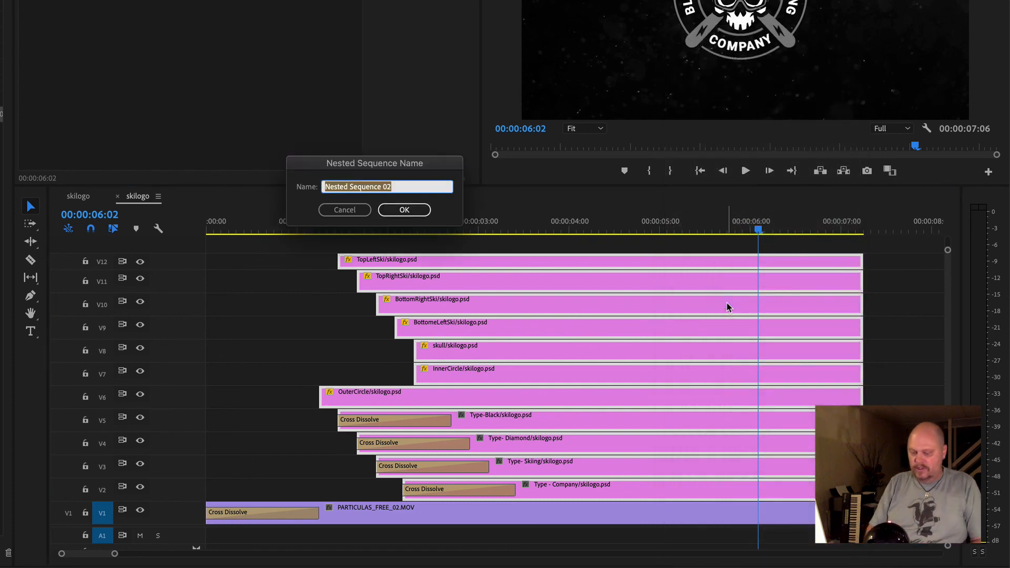
type("logo b")
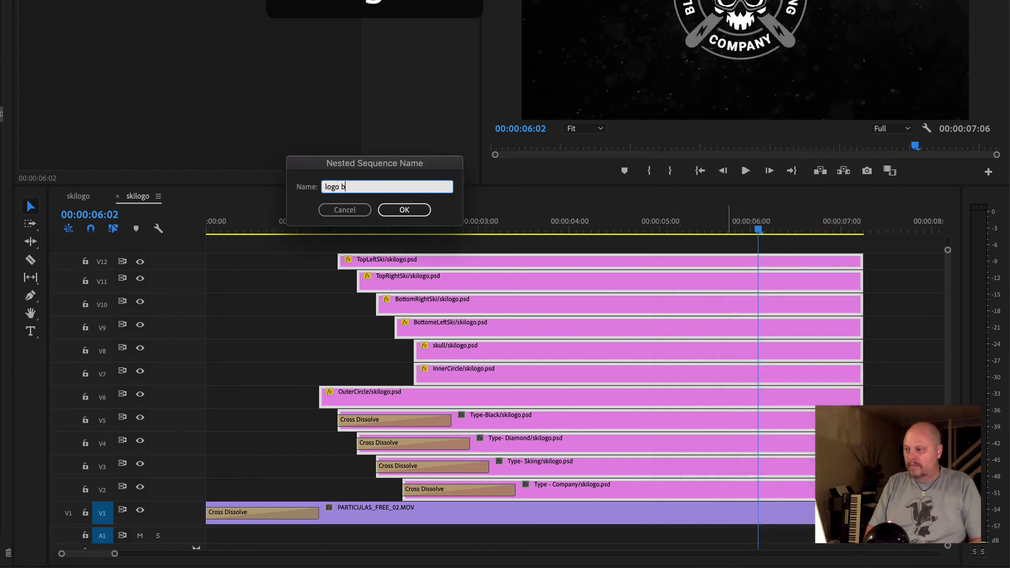
type("uild")
key("Return")
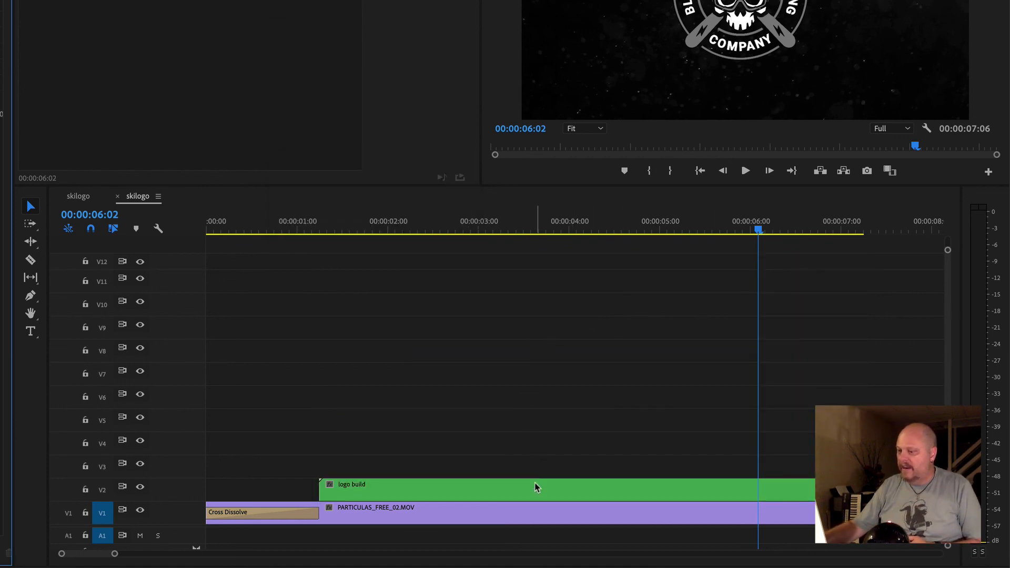
Play the sequence with the nested logo from the start and open the logo build sequence to examine its layers
left_click_drag(624, 224, 550, 236)
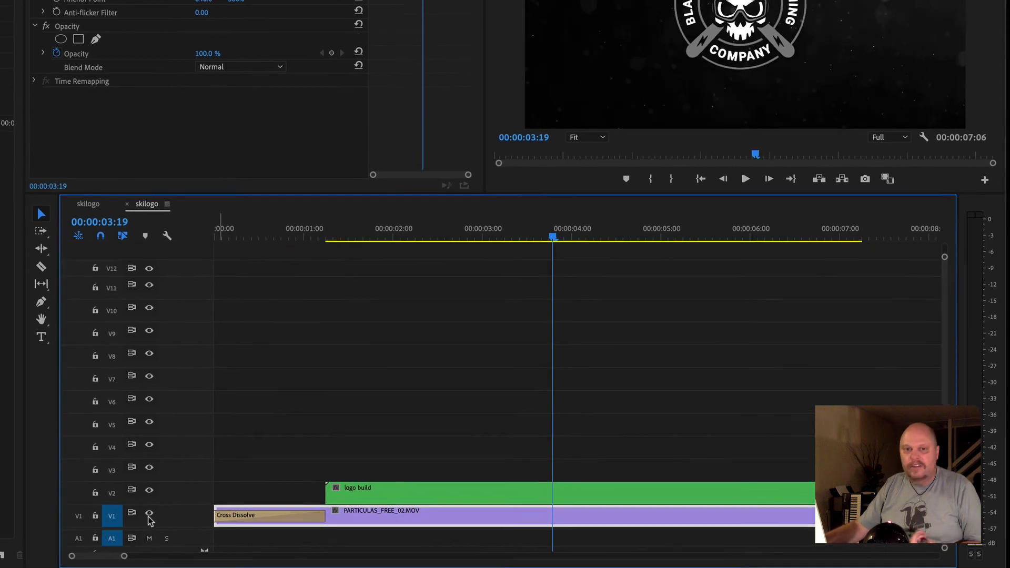
left_click_drag(609, 326, 363, 342)
key("space")
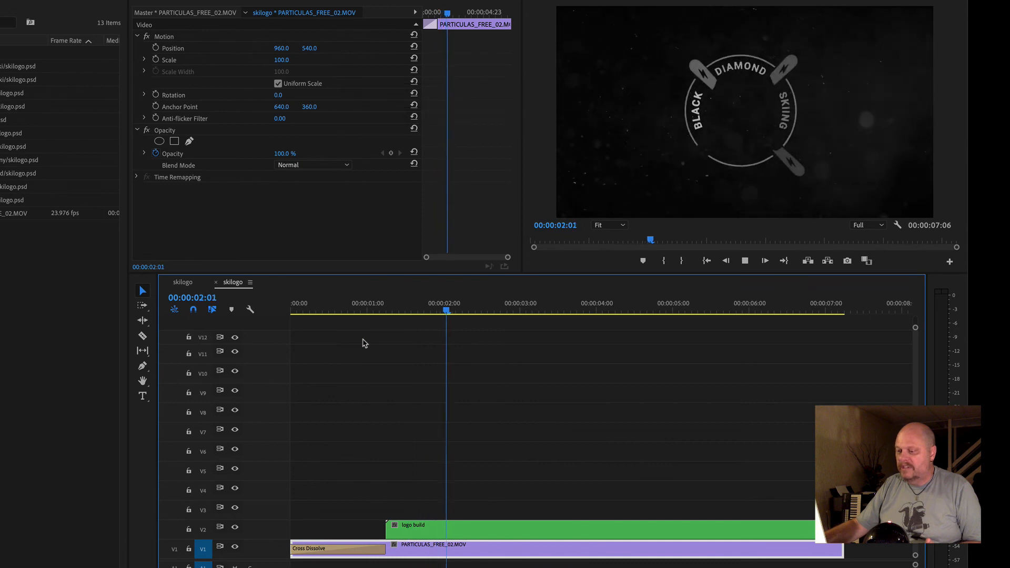
key("space")
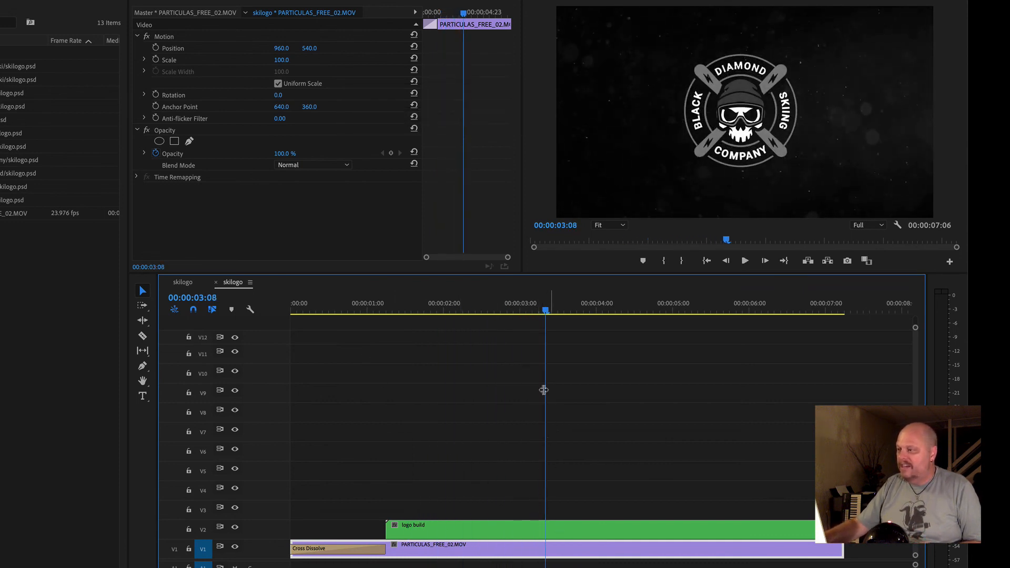
double_click(569, 528)
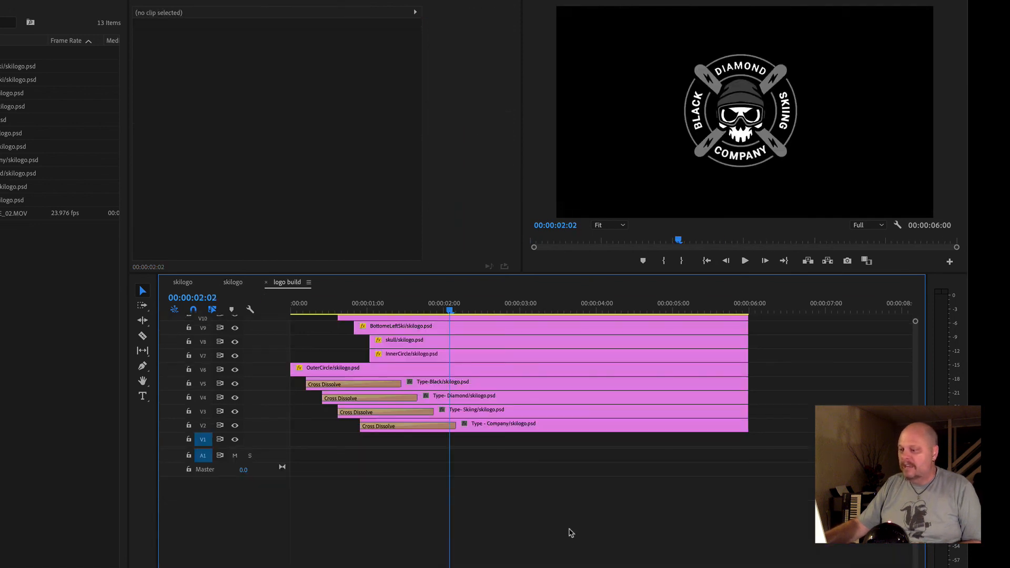
scroll(811, 369, "up", 1)
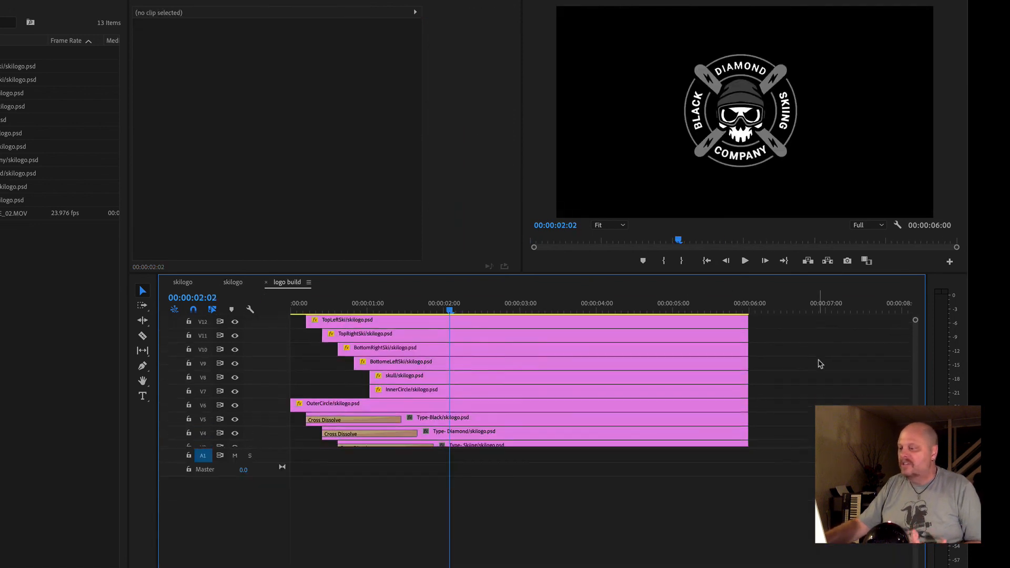